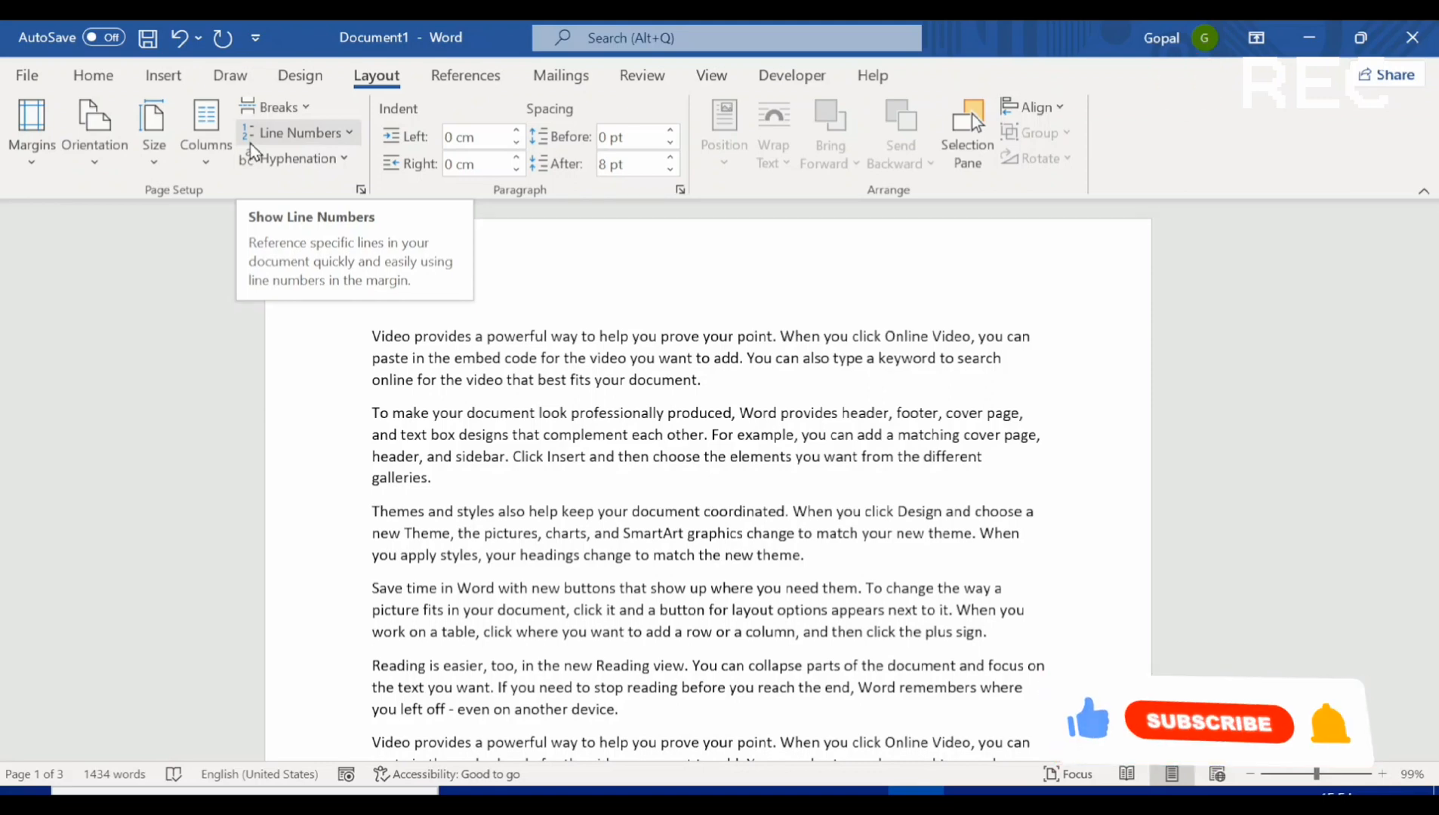
- Review the preset page margins and the custom margin settings for the whole document
click(33, 166)
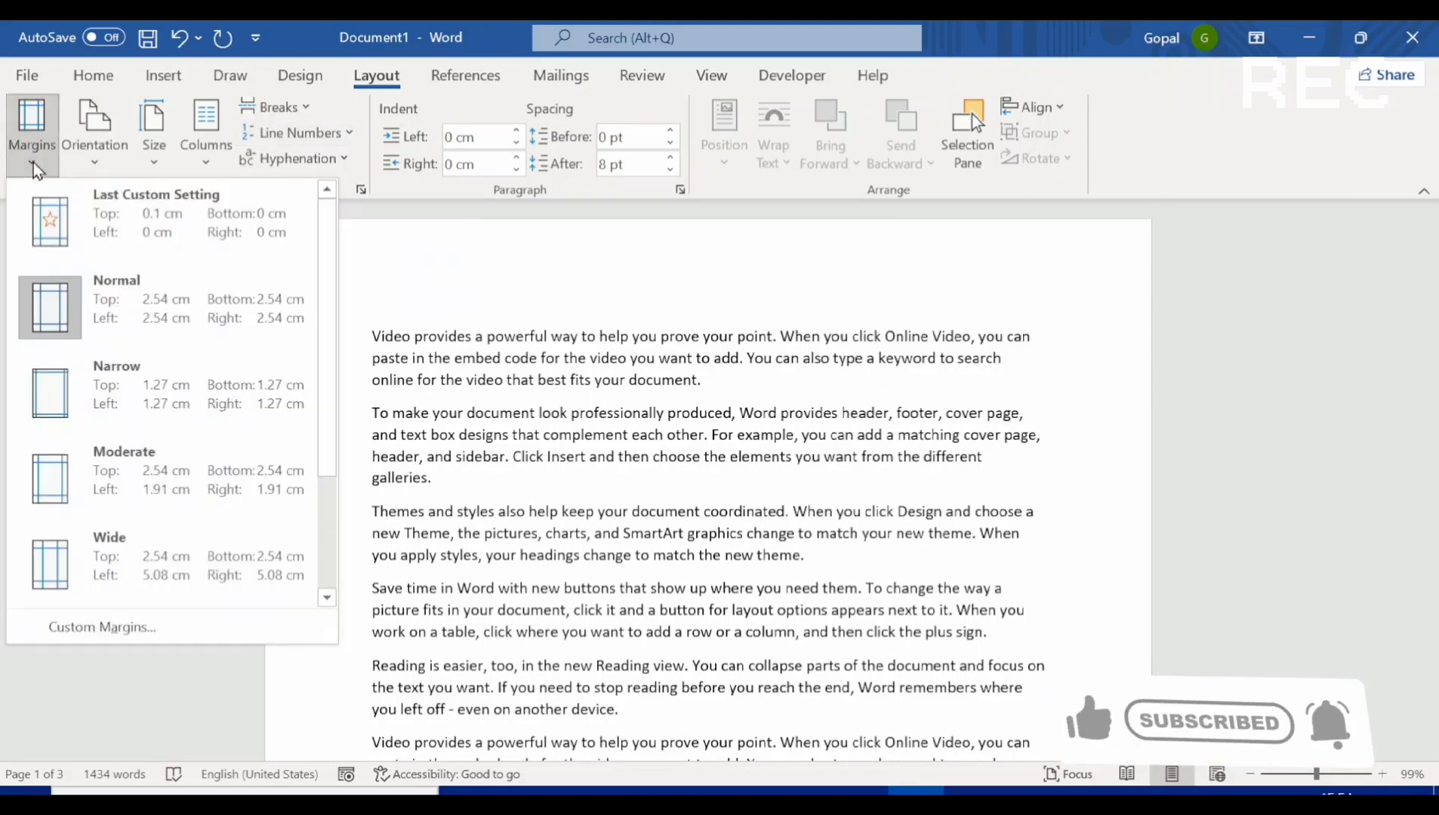
click(544, 309)
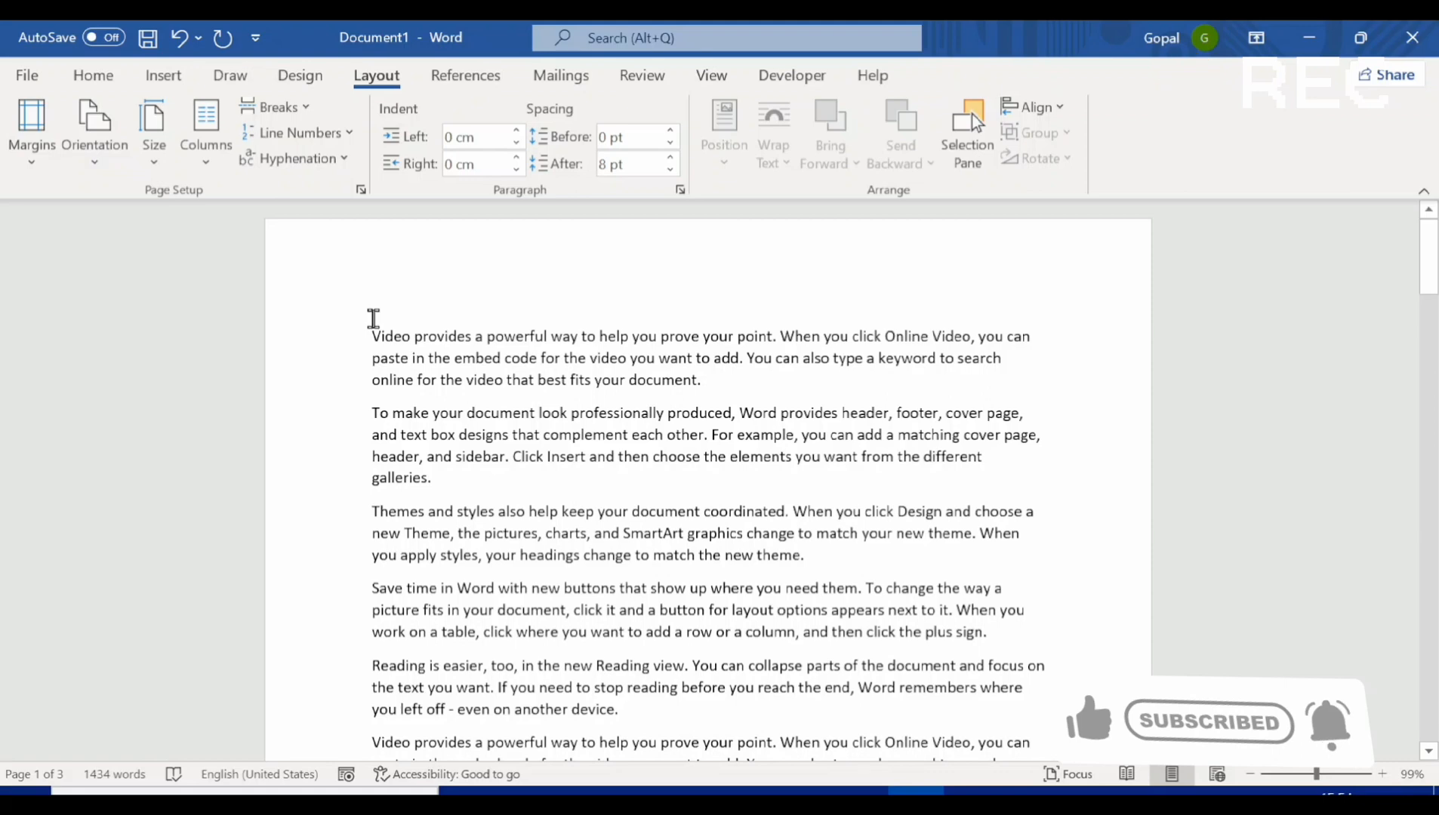
click(34, 151)
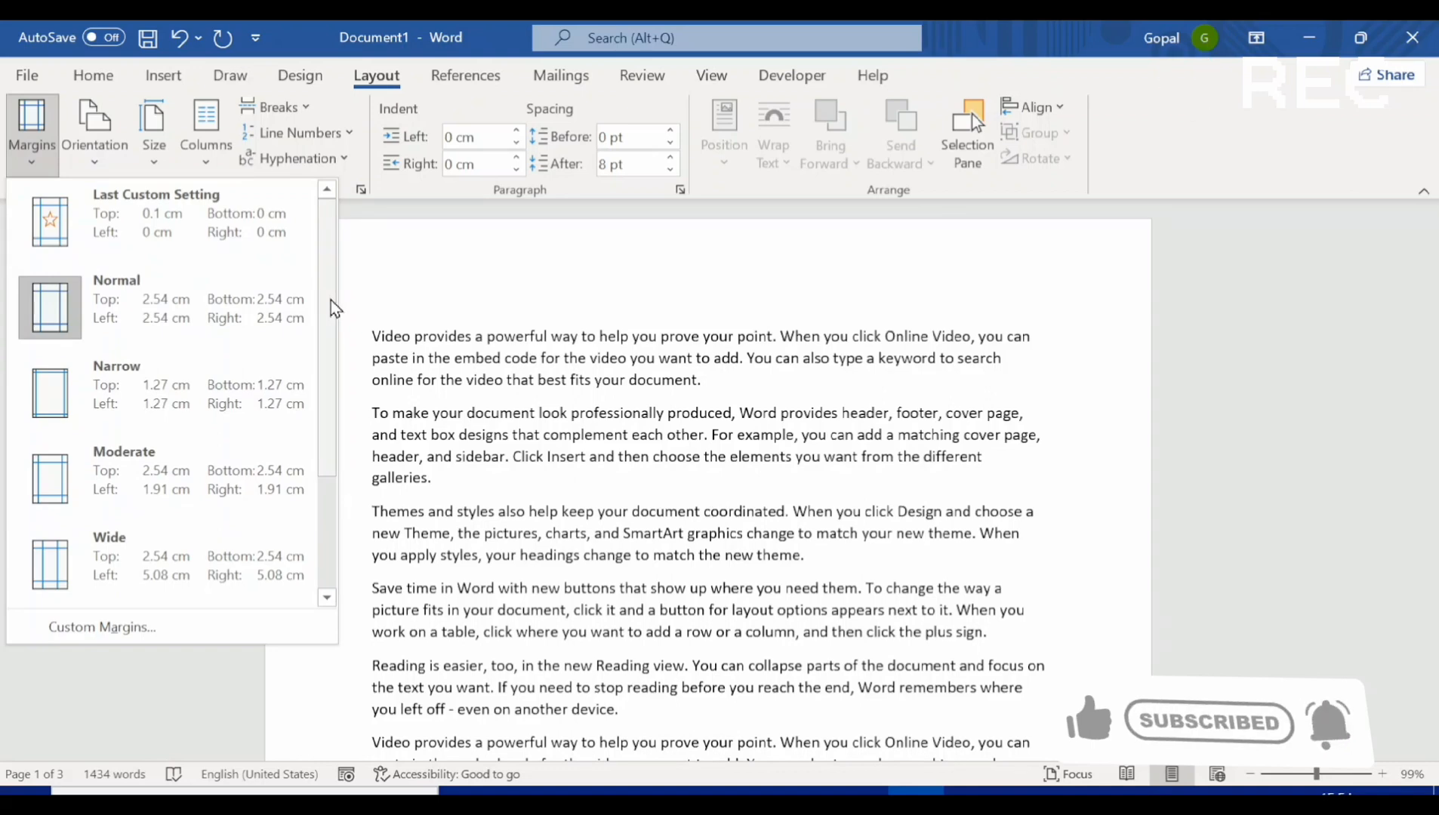
drag(330, 301, 319, 255)
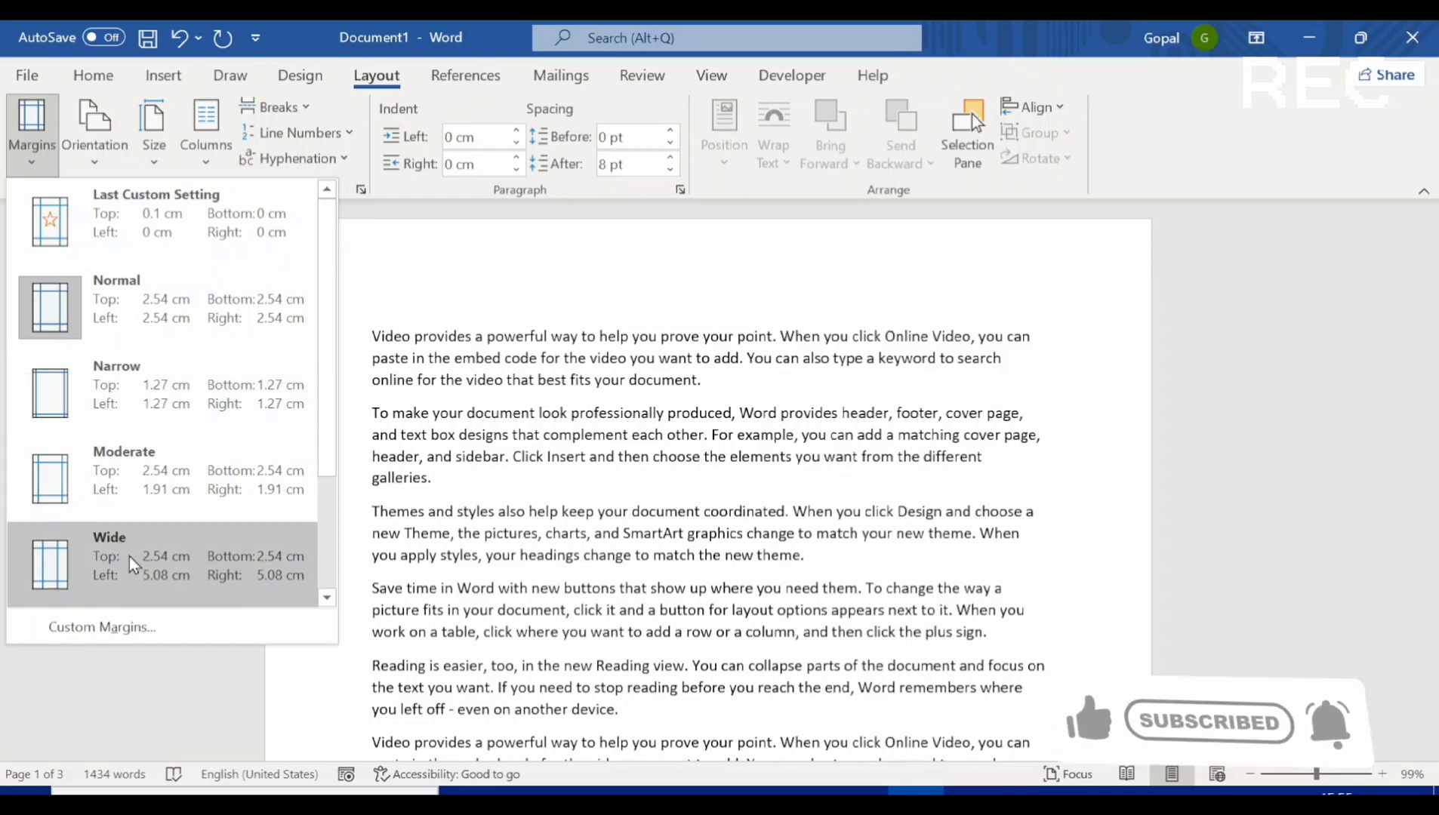
click(107, 632)
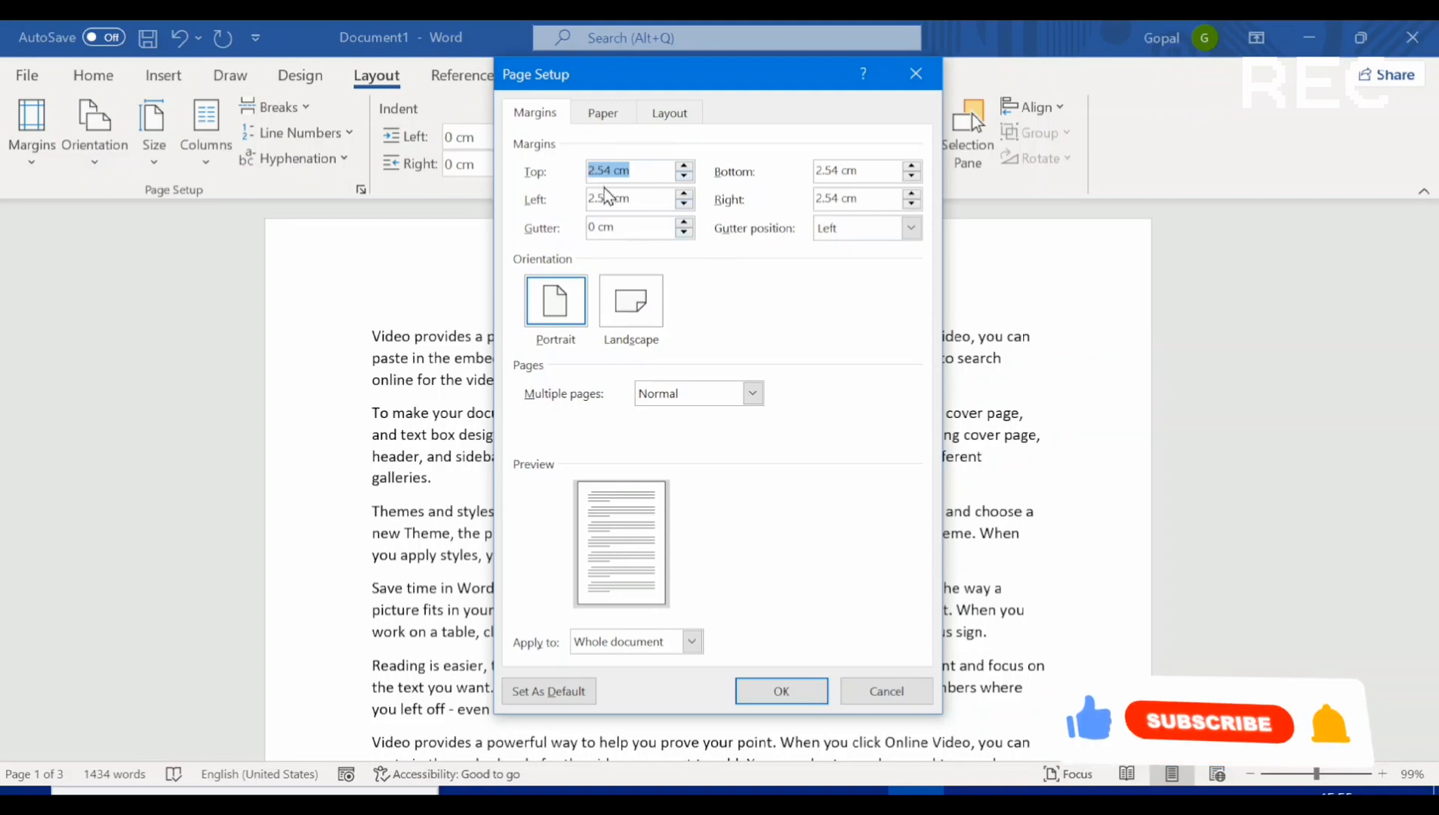
click(858, 791)
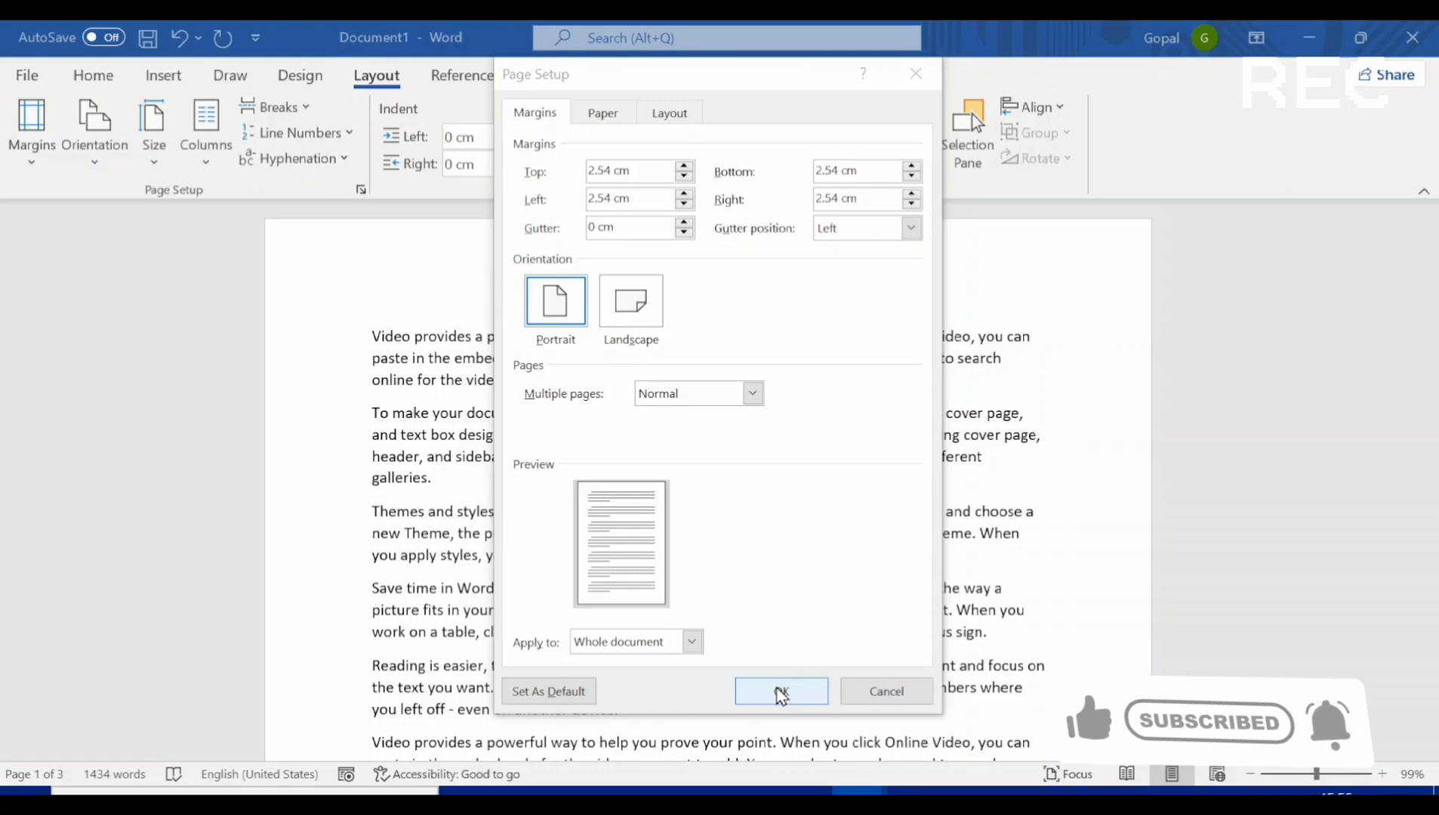
click(862, 689)
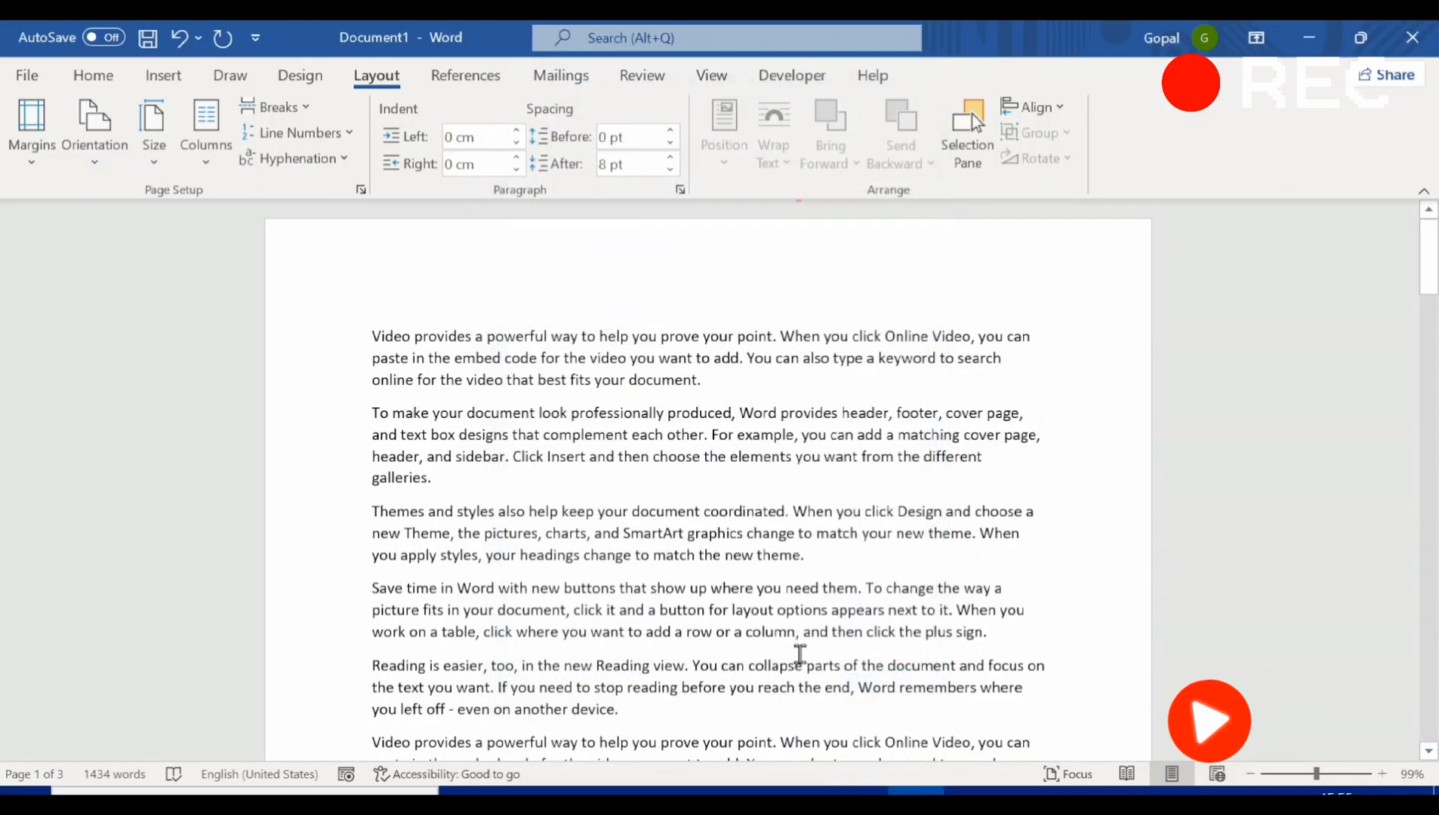
- Switch the document's page orientation to Landscape and look over the reflowed pages
click(93, 148)
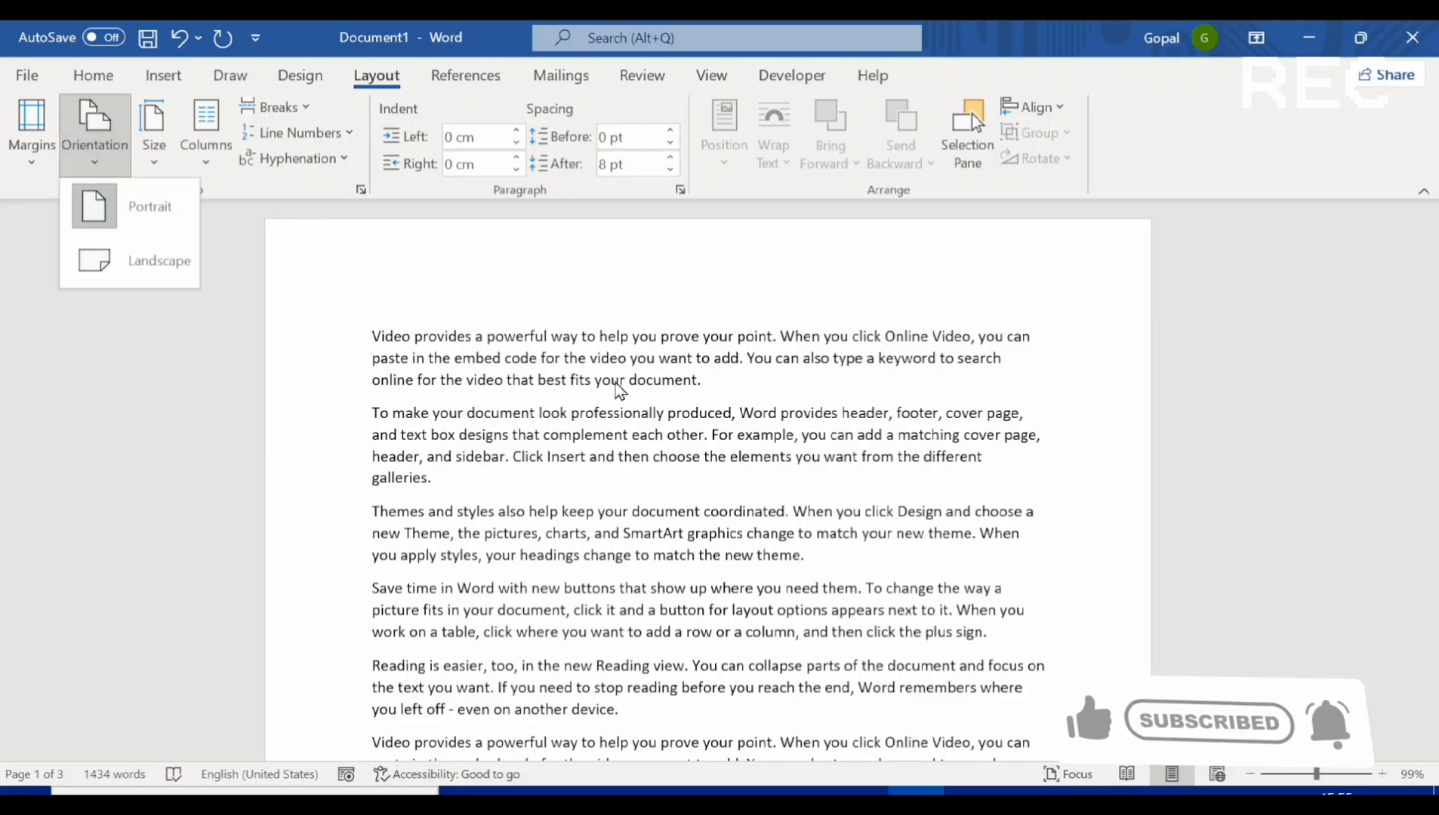
click(1250, 775)
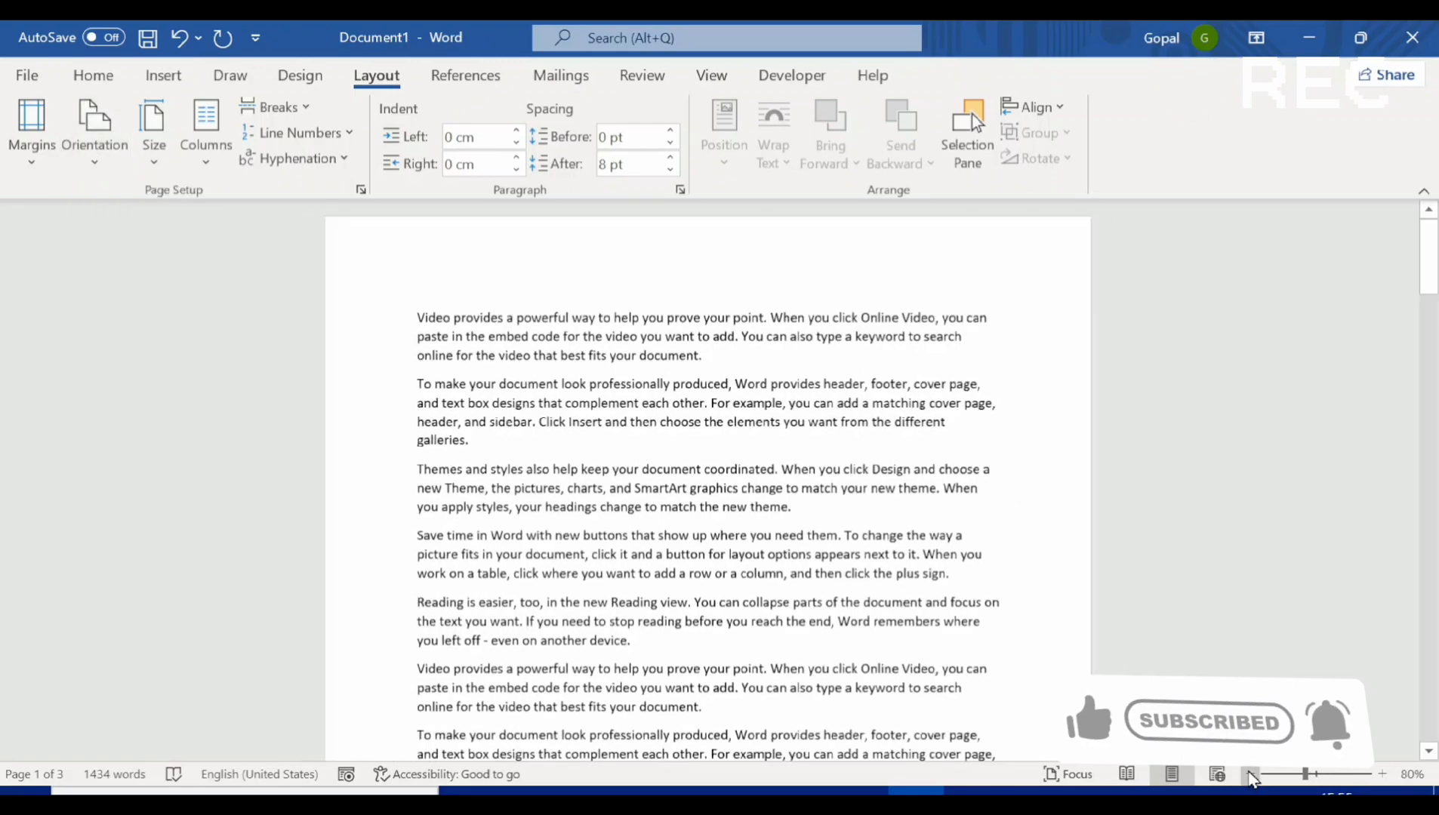
click(1250, 774)
click(1250, 774)
click(1249, 774)
click(1250, 775)
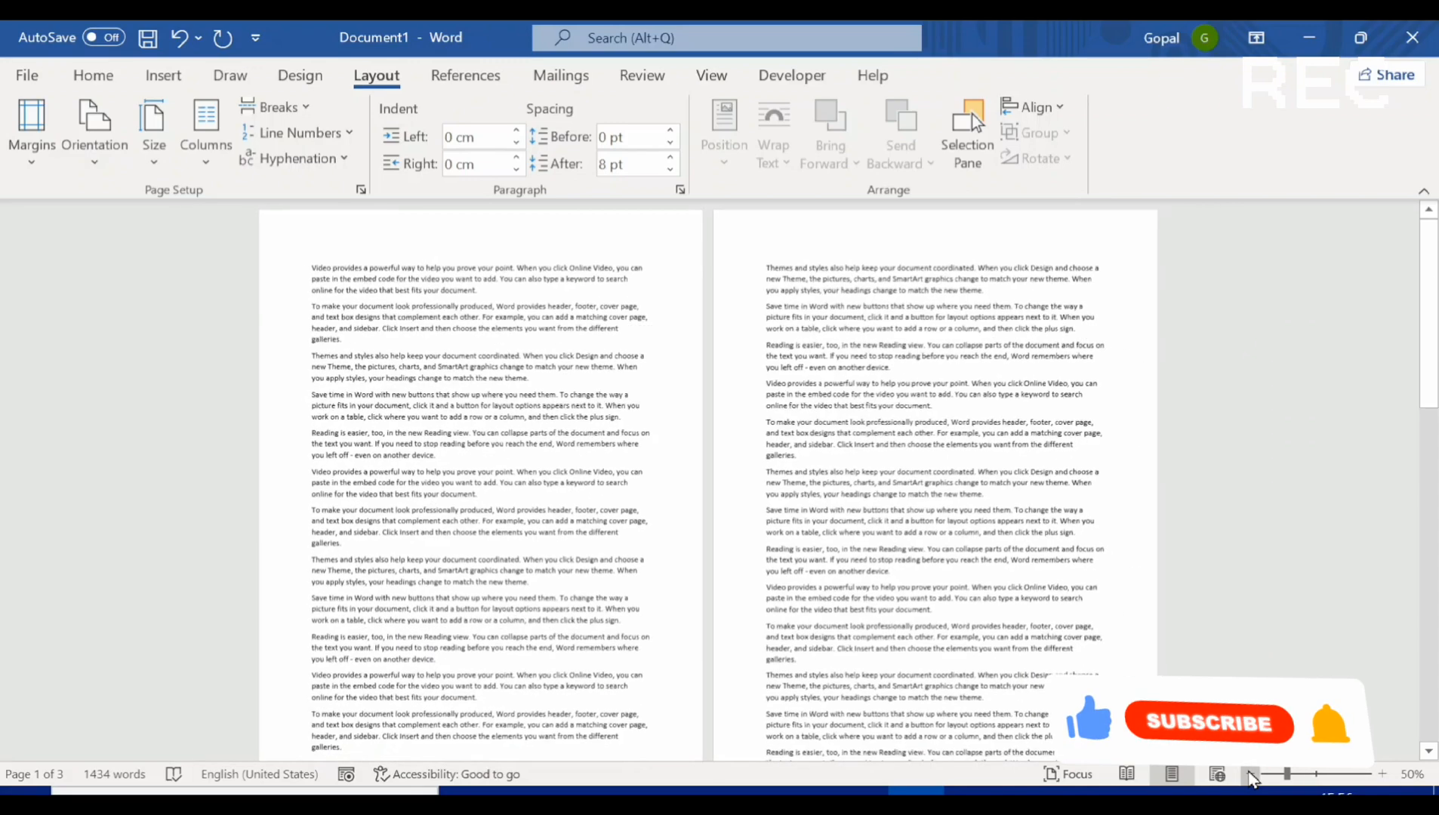
click(1250, 775)
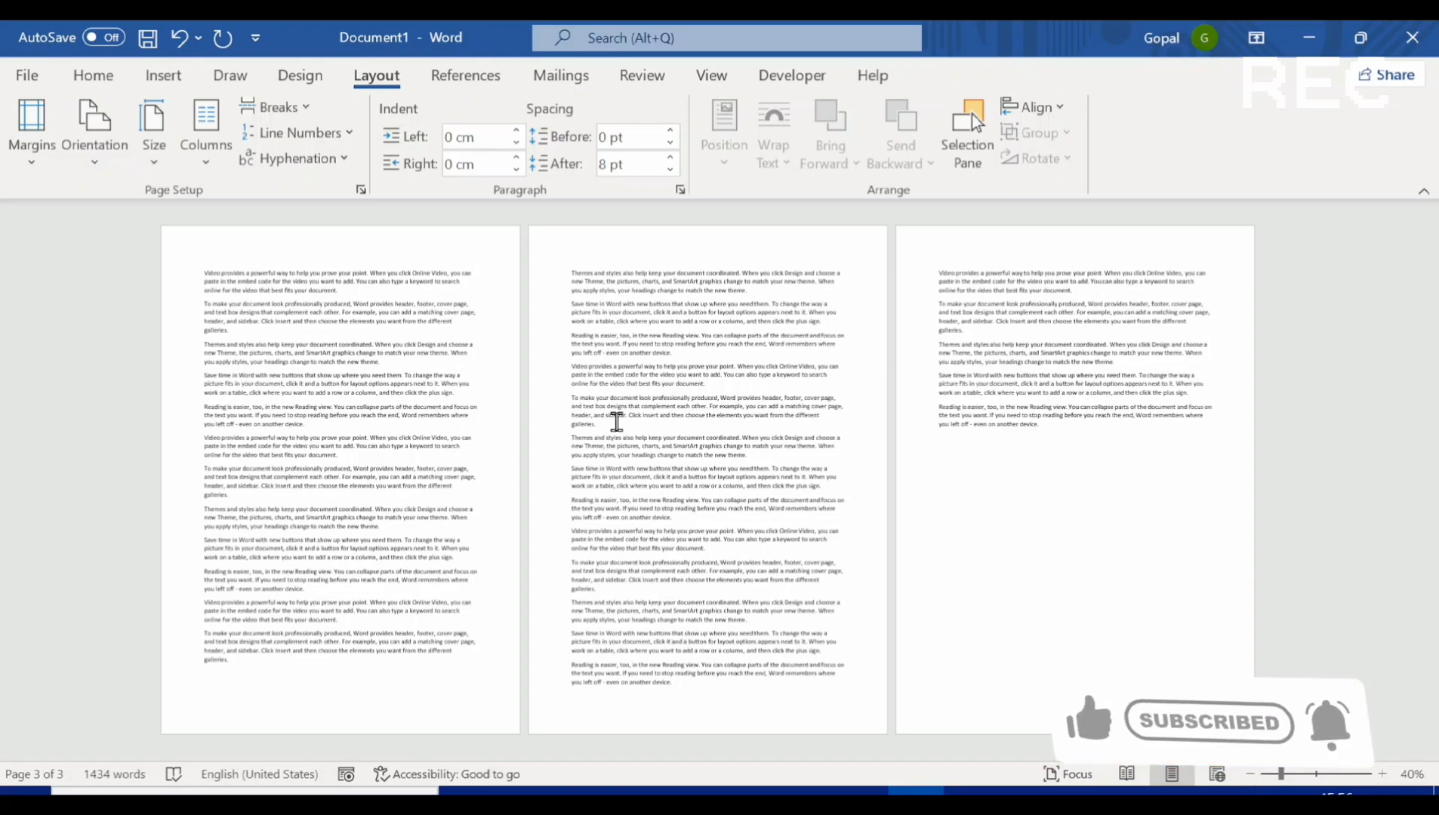
click(93, 168)
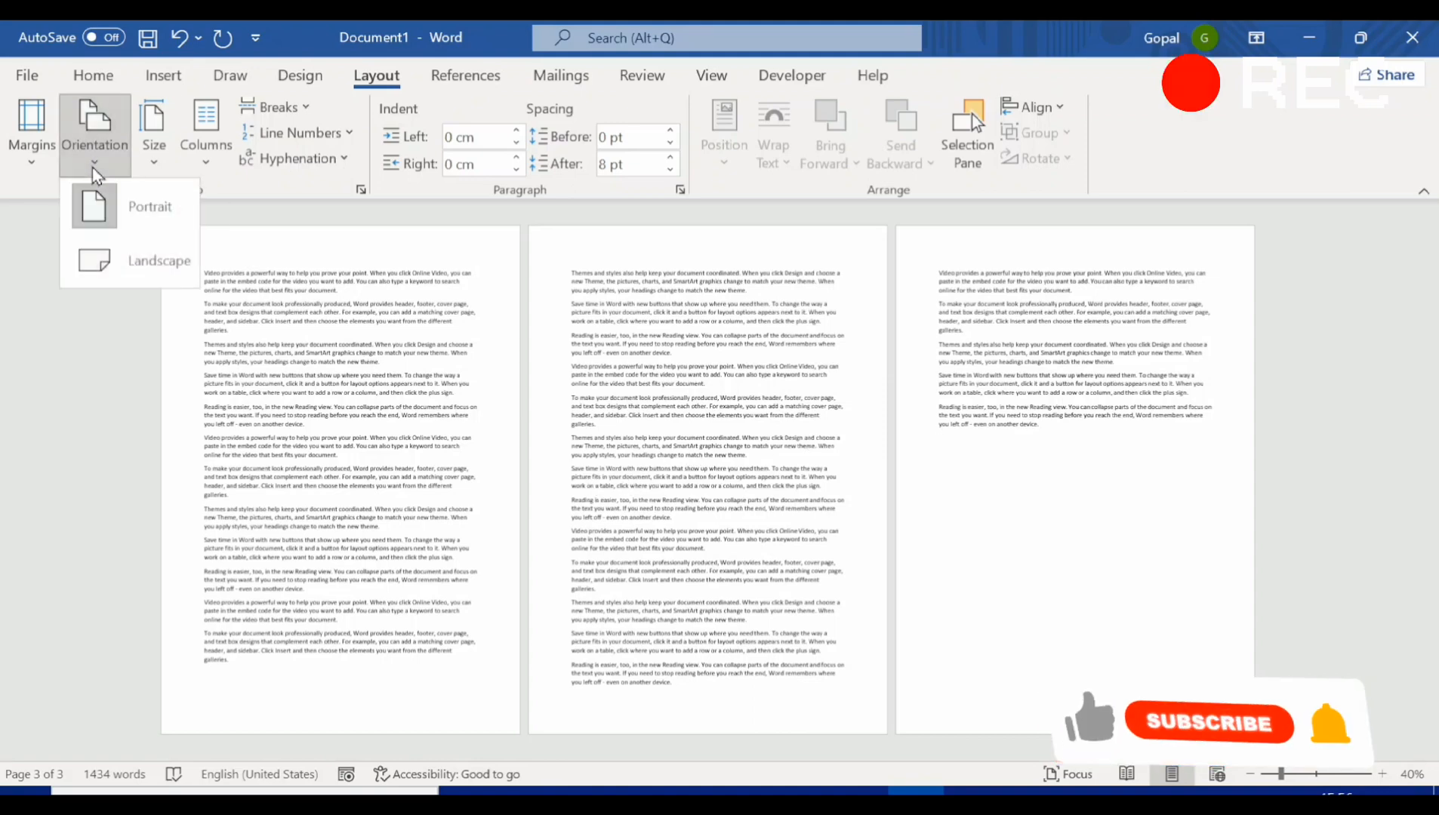
click(126, 262)
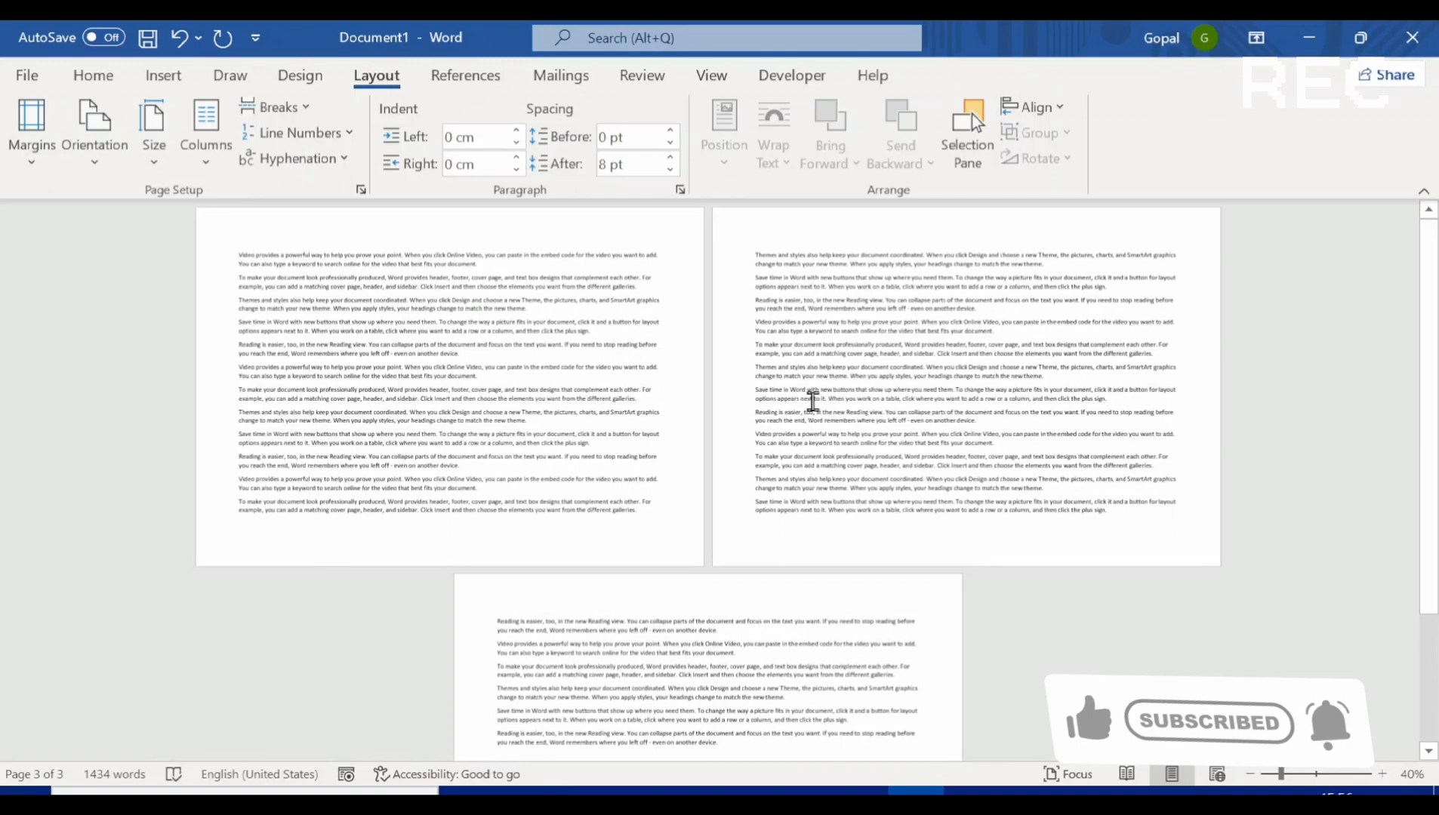
click(1382, 774)
click(1382, 773)
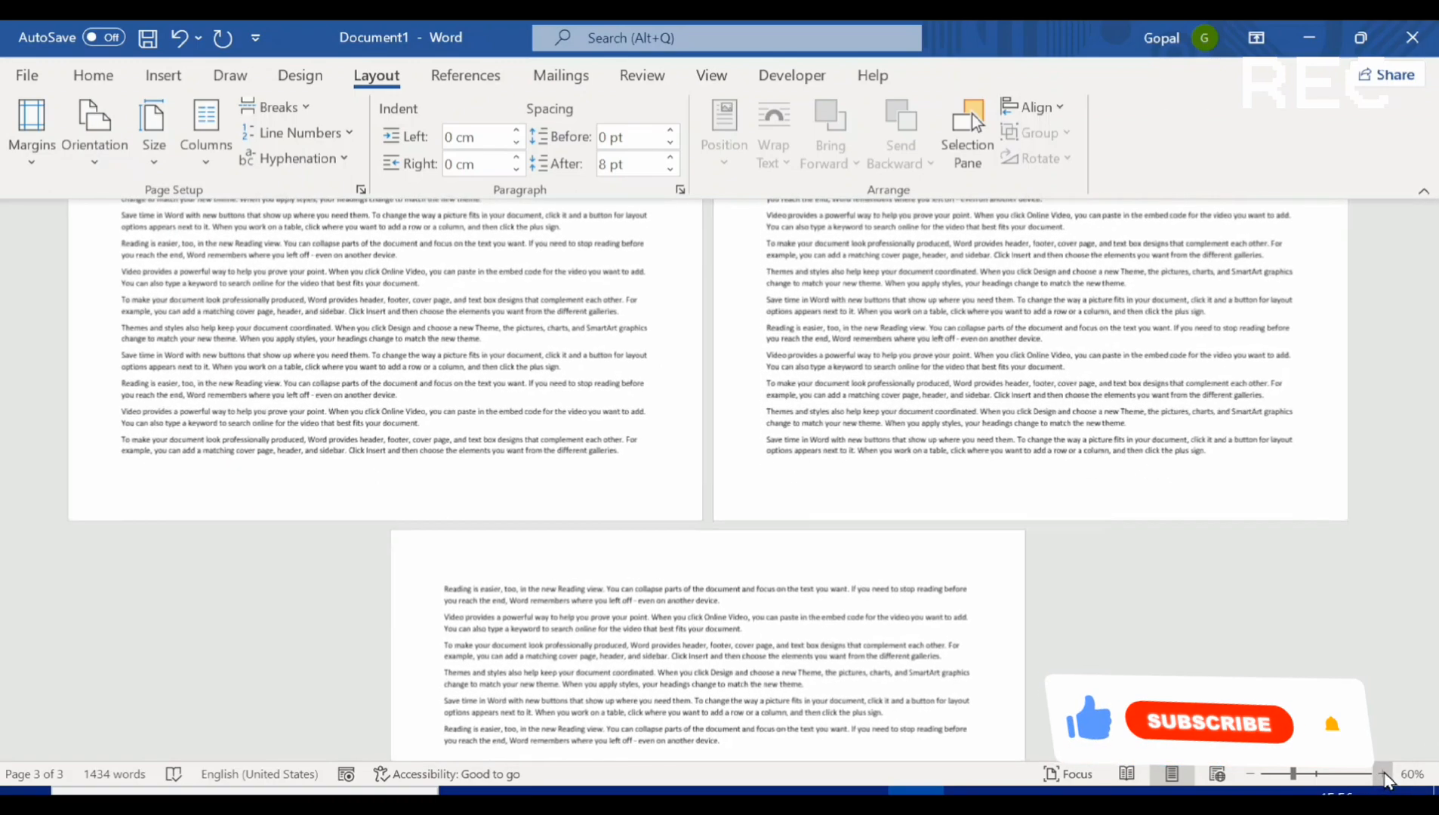
click(1382, 774)
click(1382, 774)
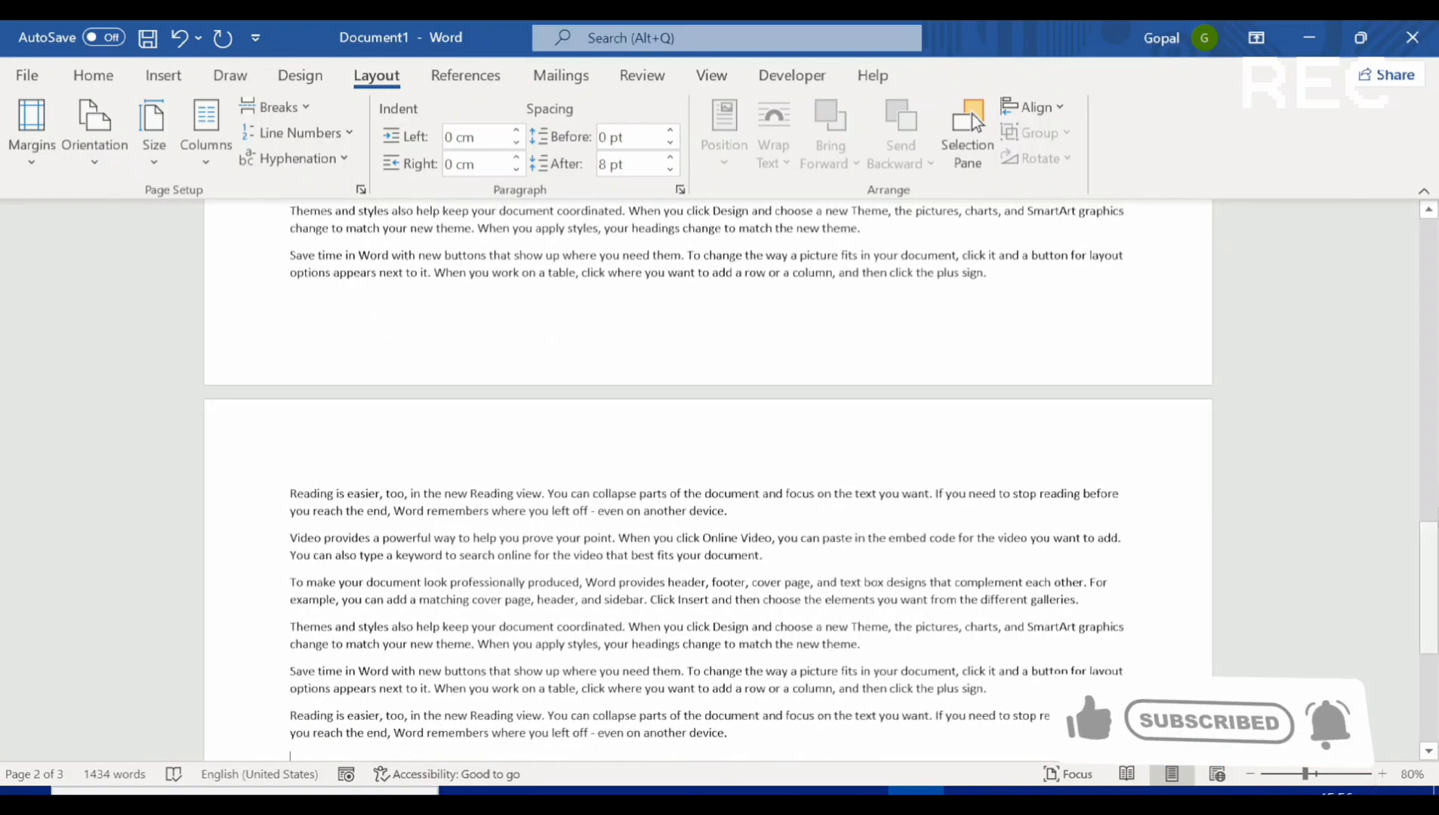
drag(1434, 562, 1437, 432)
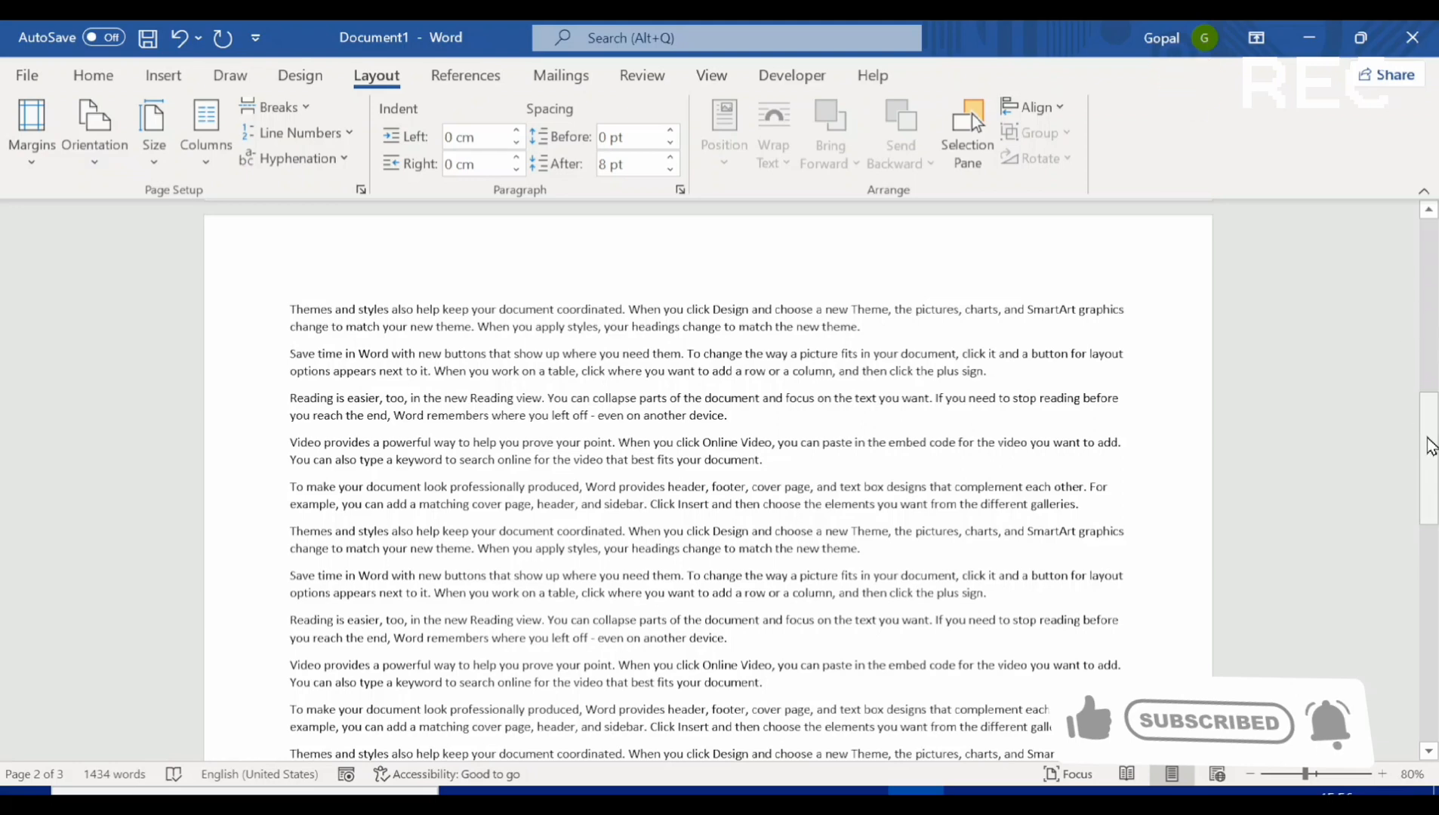
drag(1429, 447, 1407, 260)
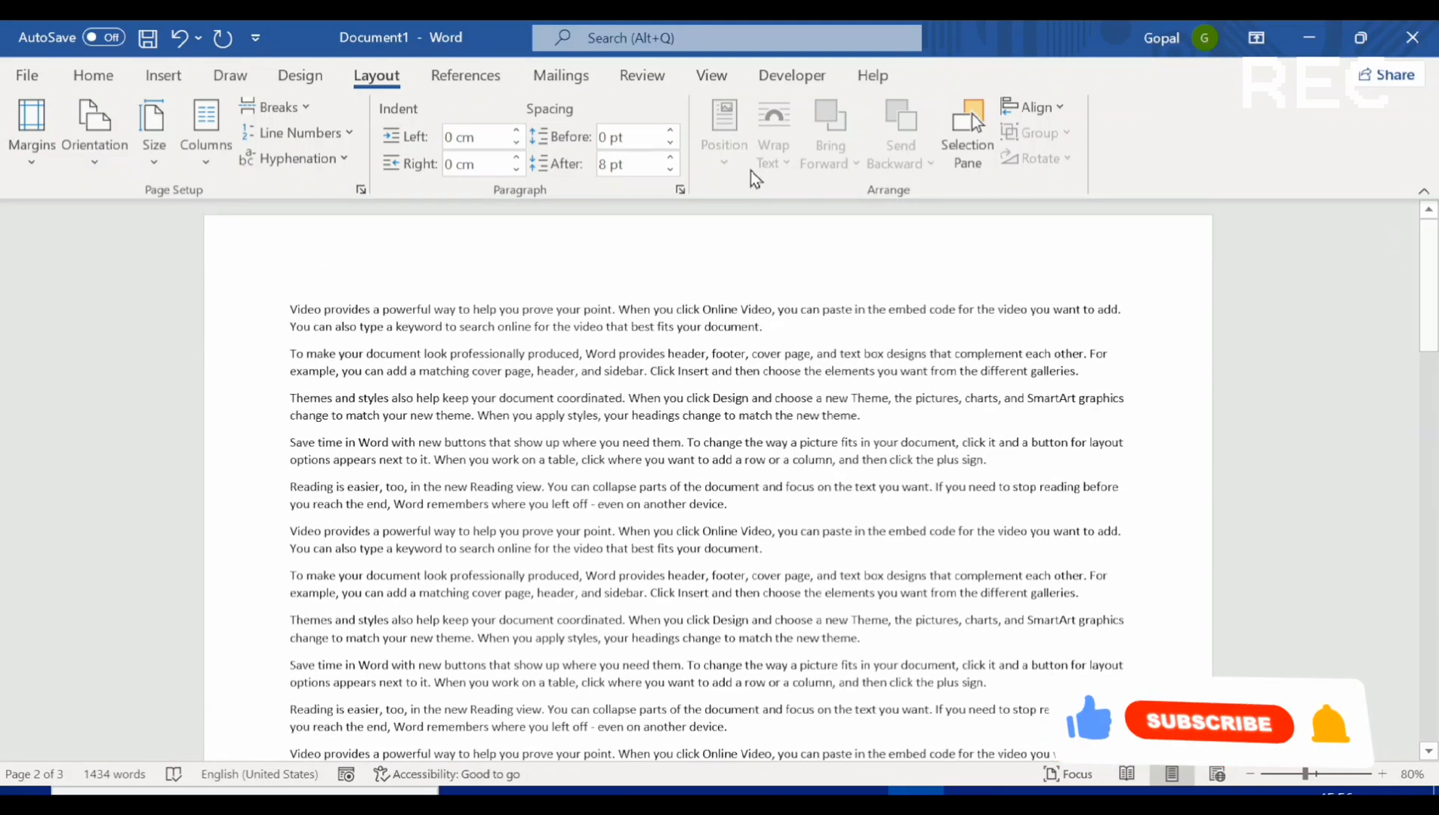
- Review the available paper sizes and apply A4 to the whole document
click(155, 164)
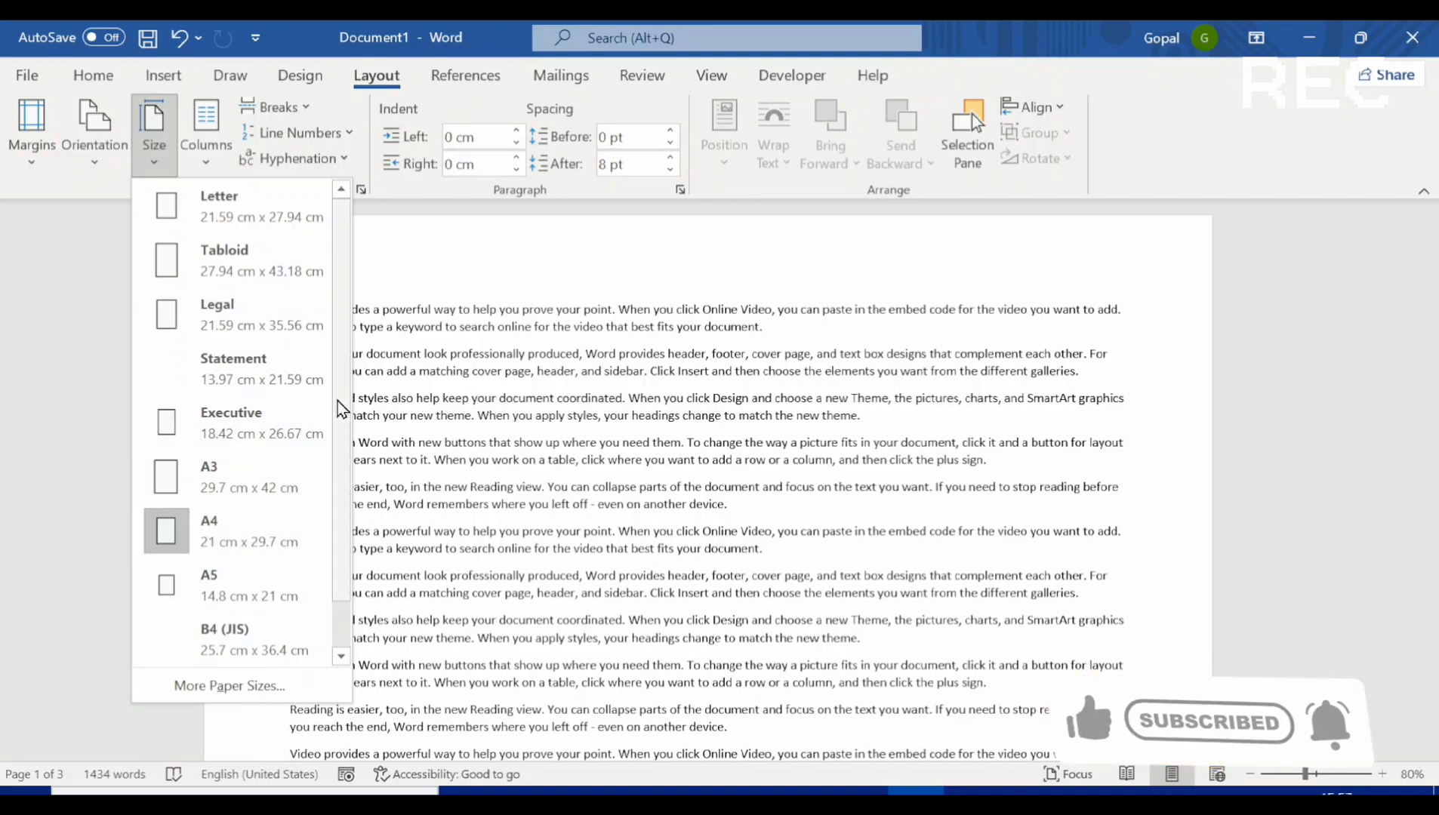
drag(340, 408, 342, 290)
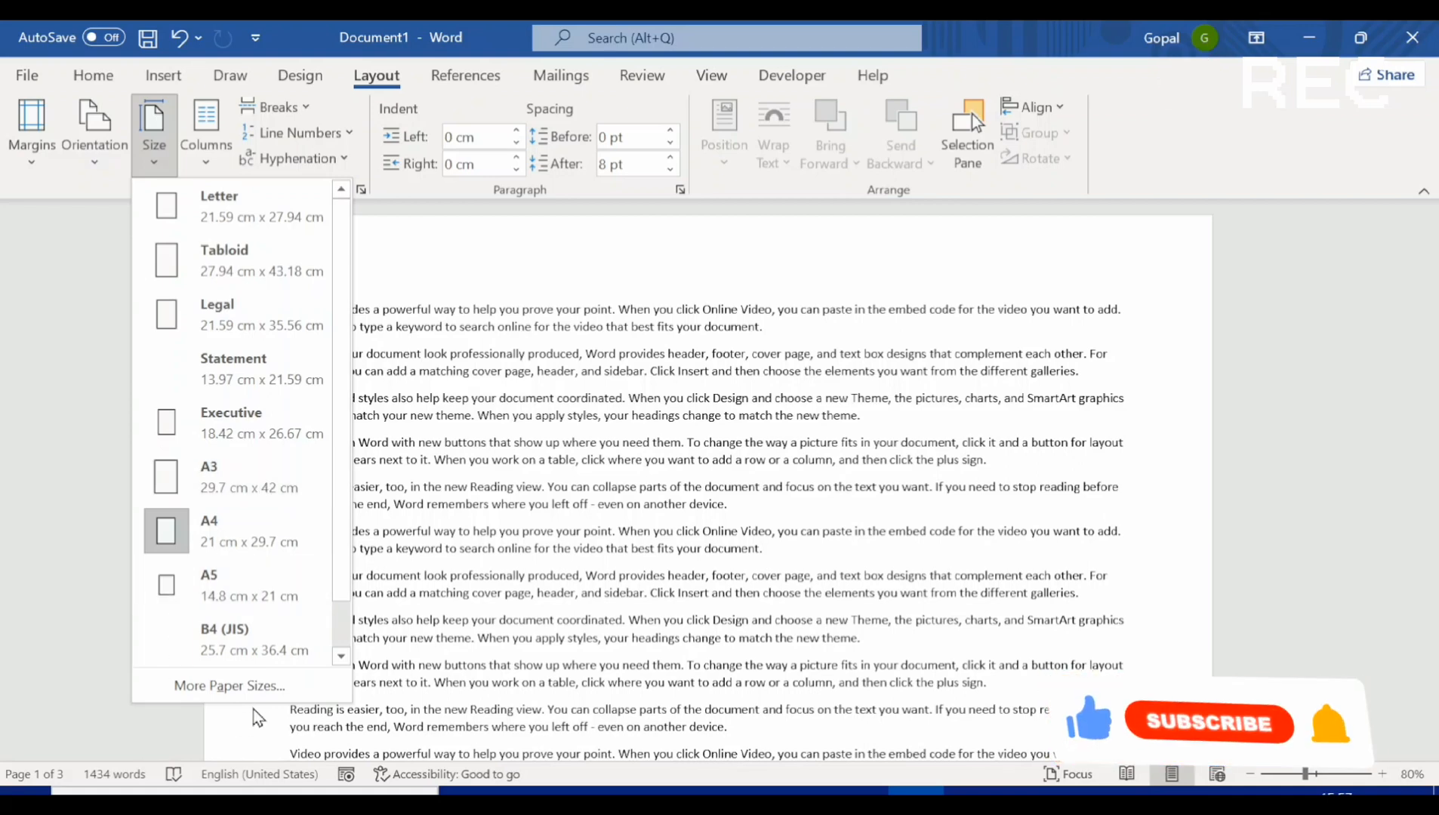
click(234, 687)
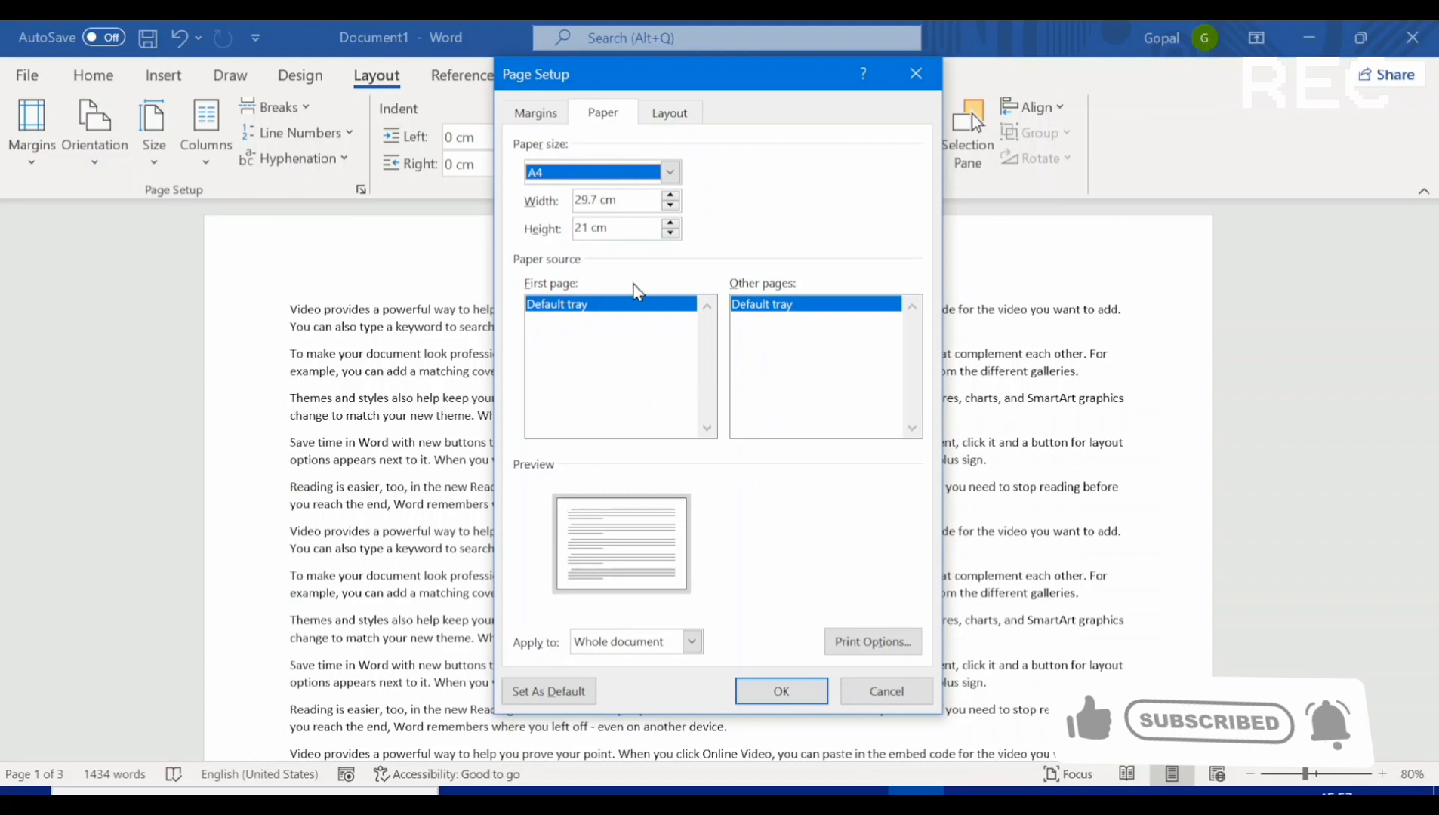
click(669, 172)
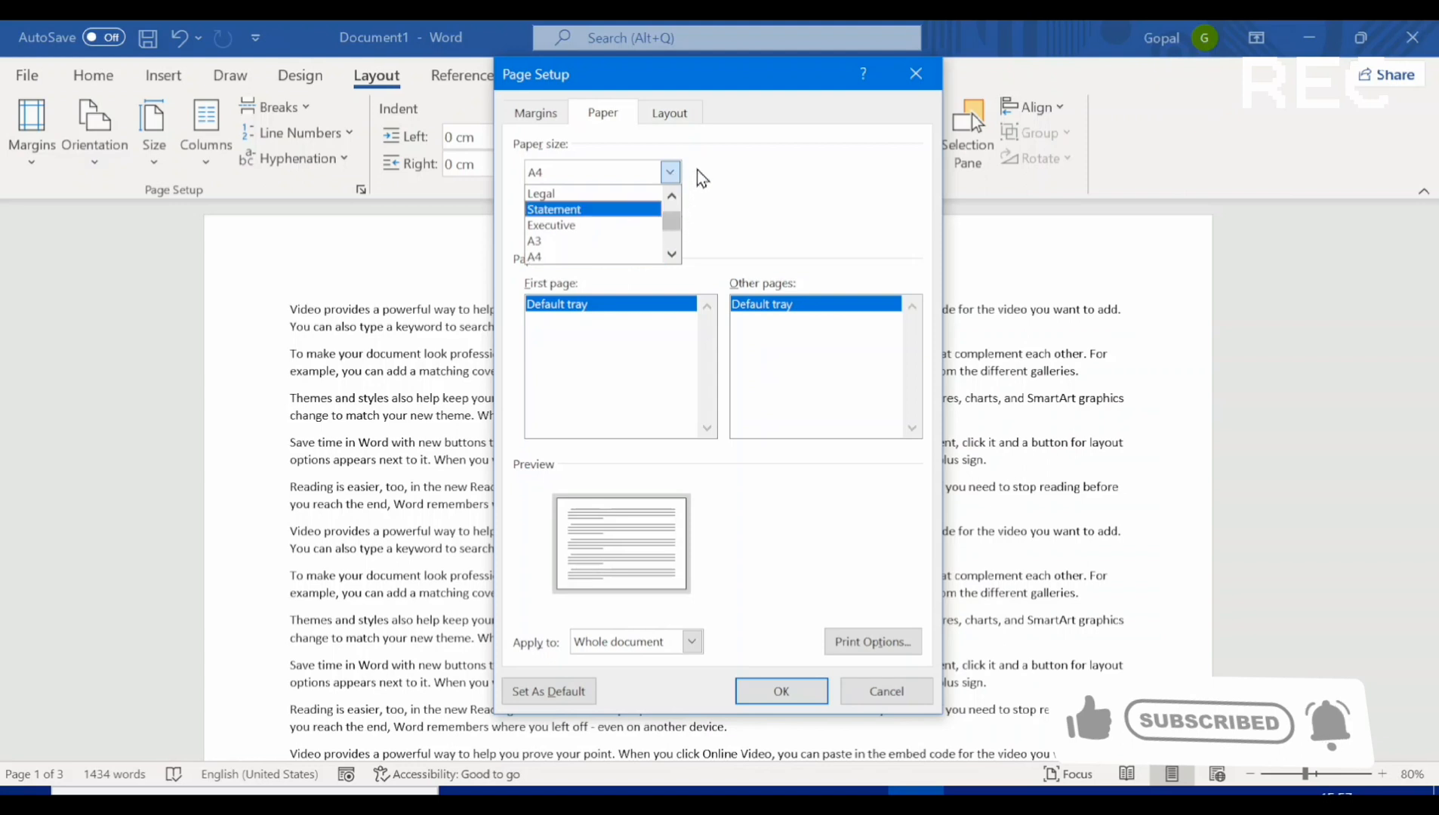
click(675, 178)
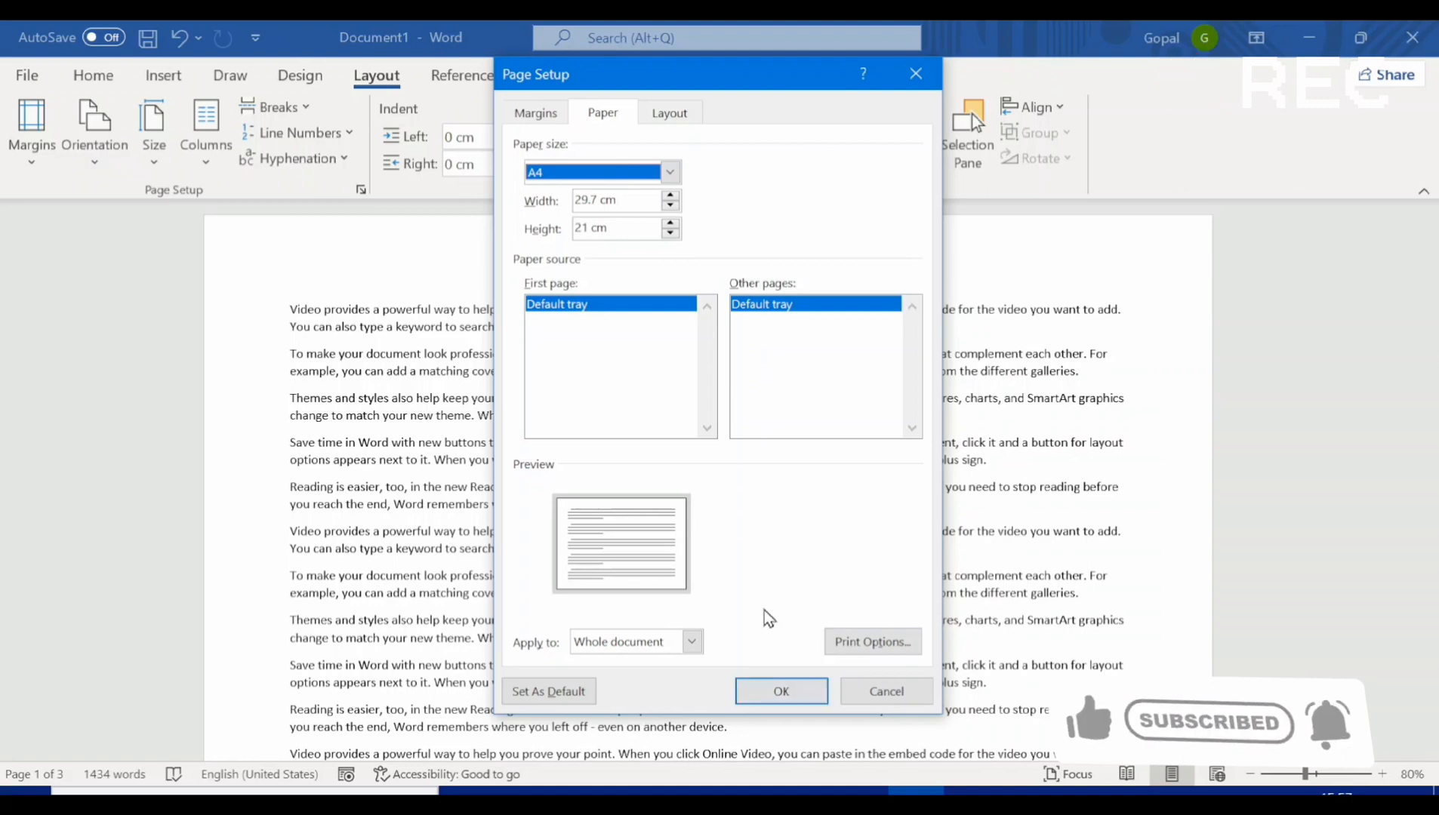
click(812, 693)
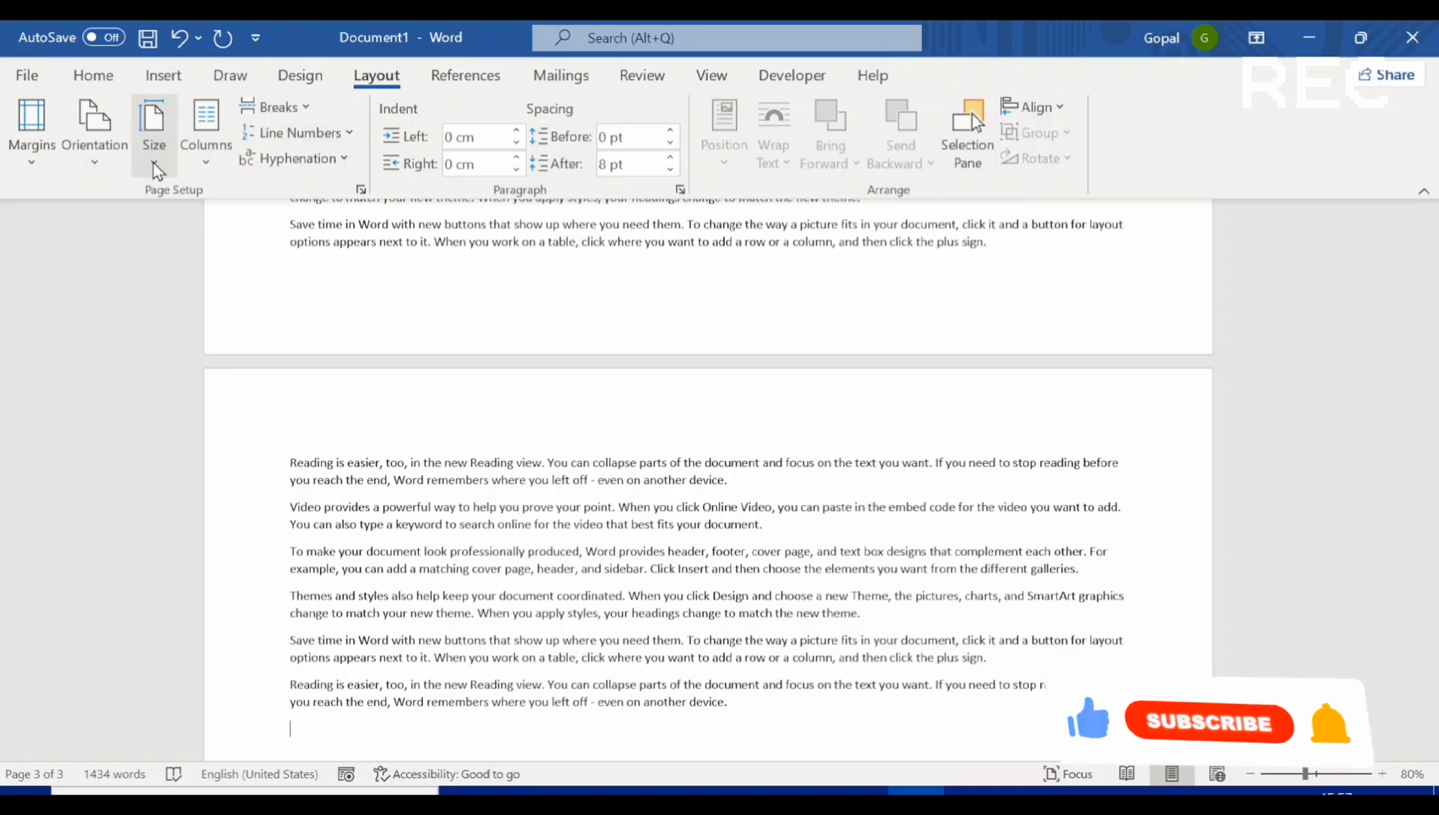
- Set the document's page orientation to Portrait and return to the first page
click(89, 133)
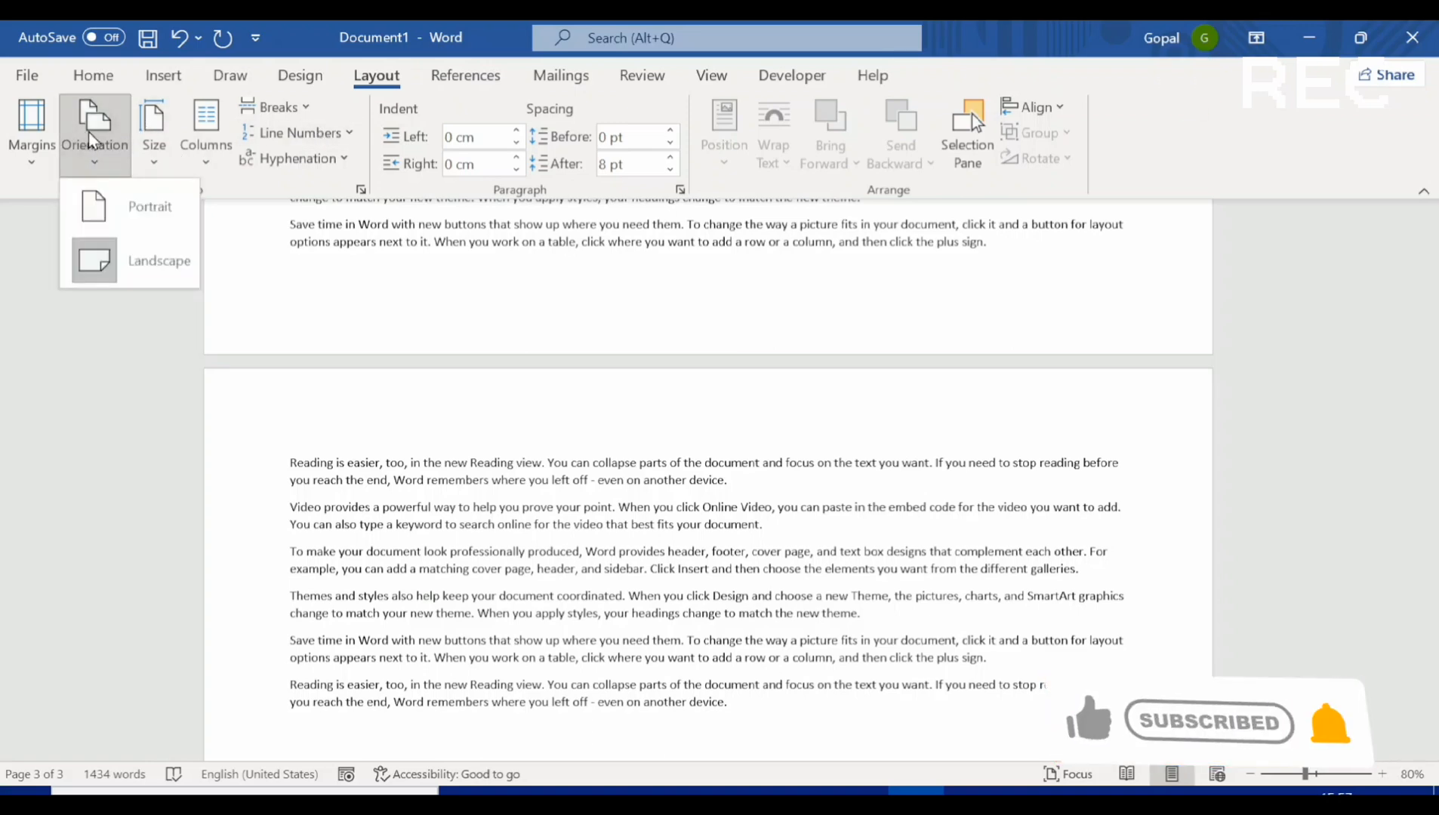
click(141, 215)
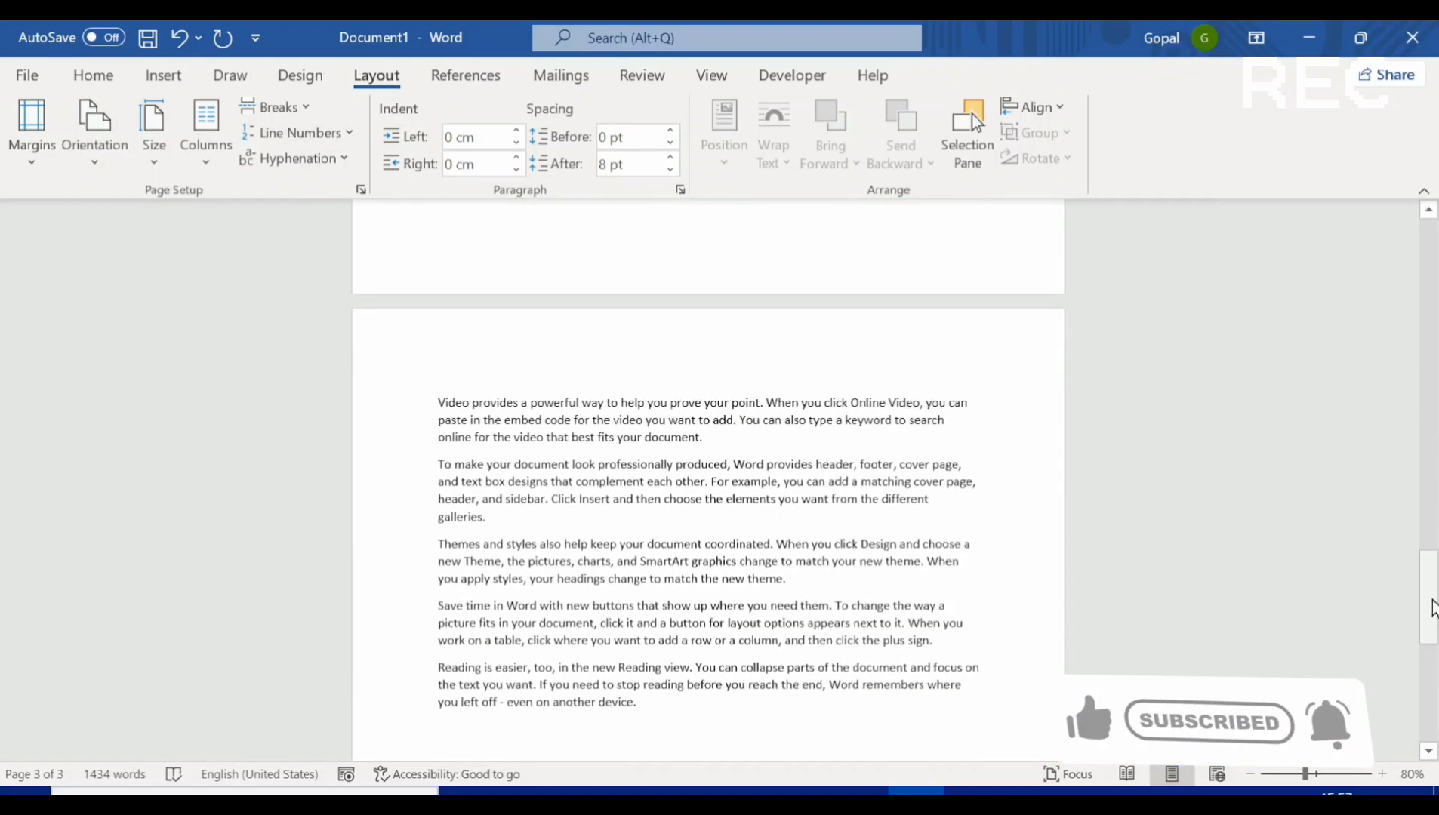
drag(1429, 596, 1426, 223)
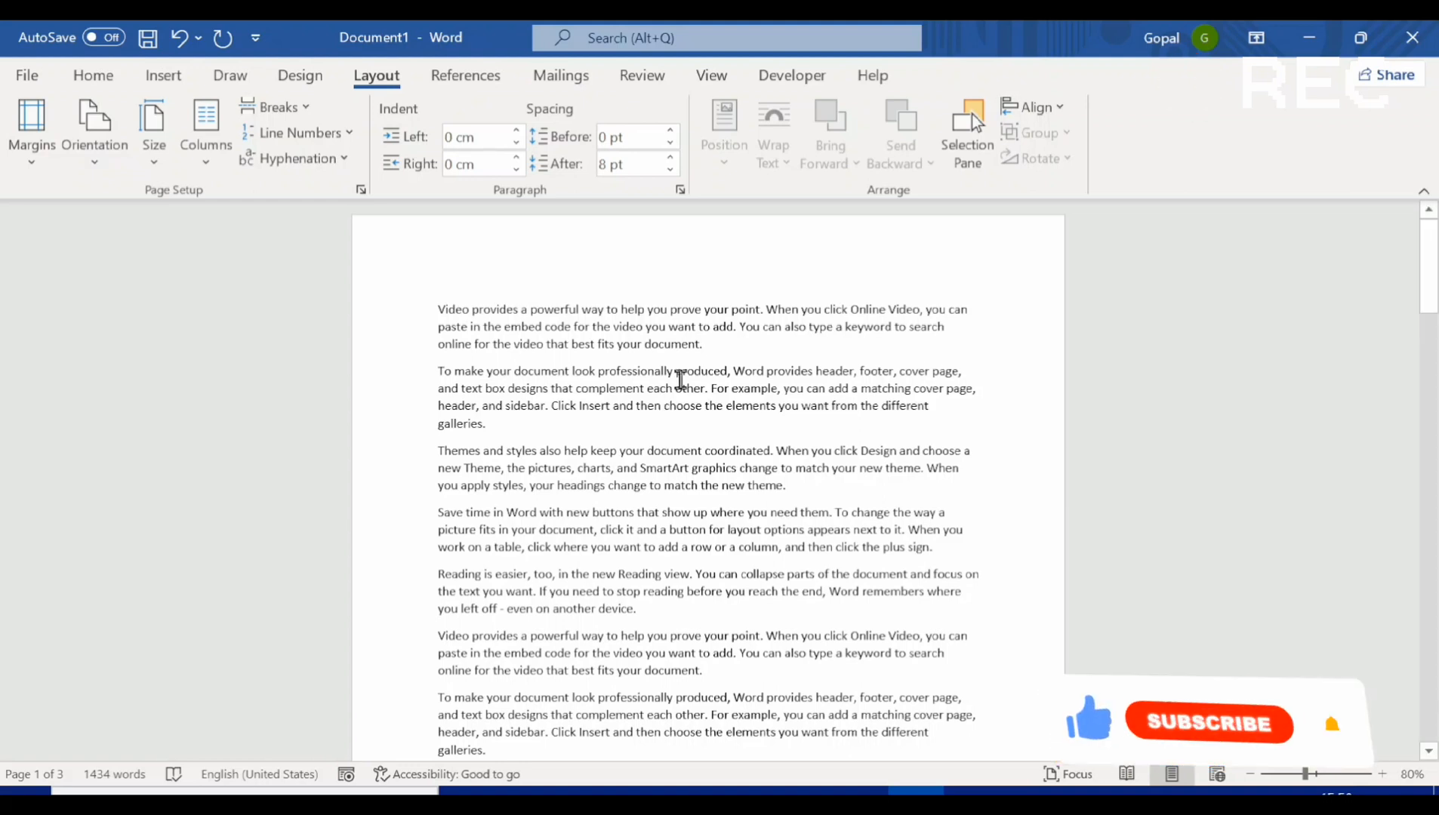
- Lay out the document text in two columns and check it from the first page
click(206, 151)
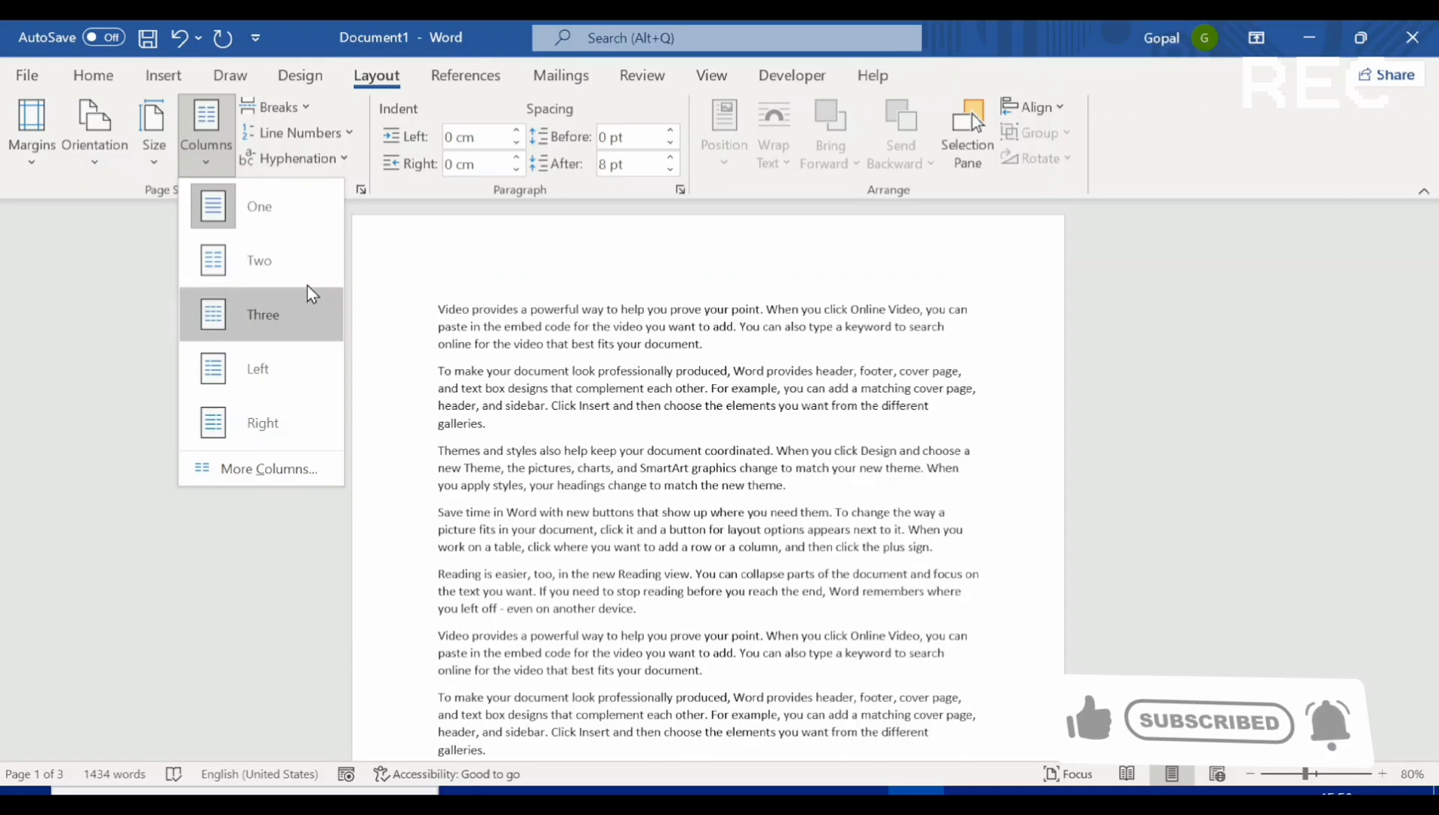
click(290, 254)
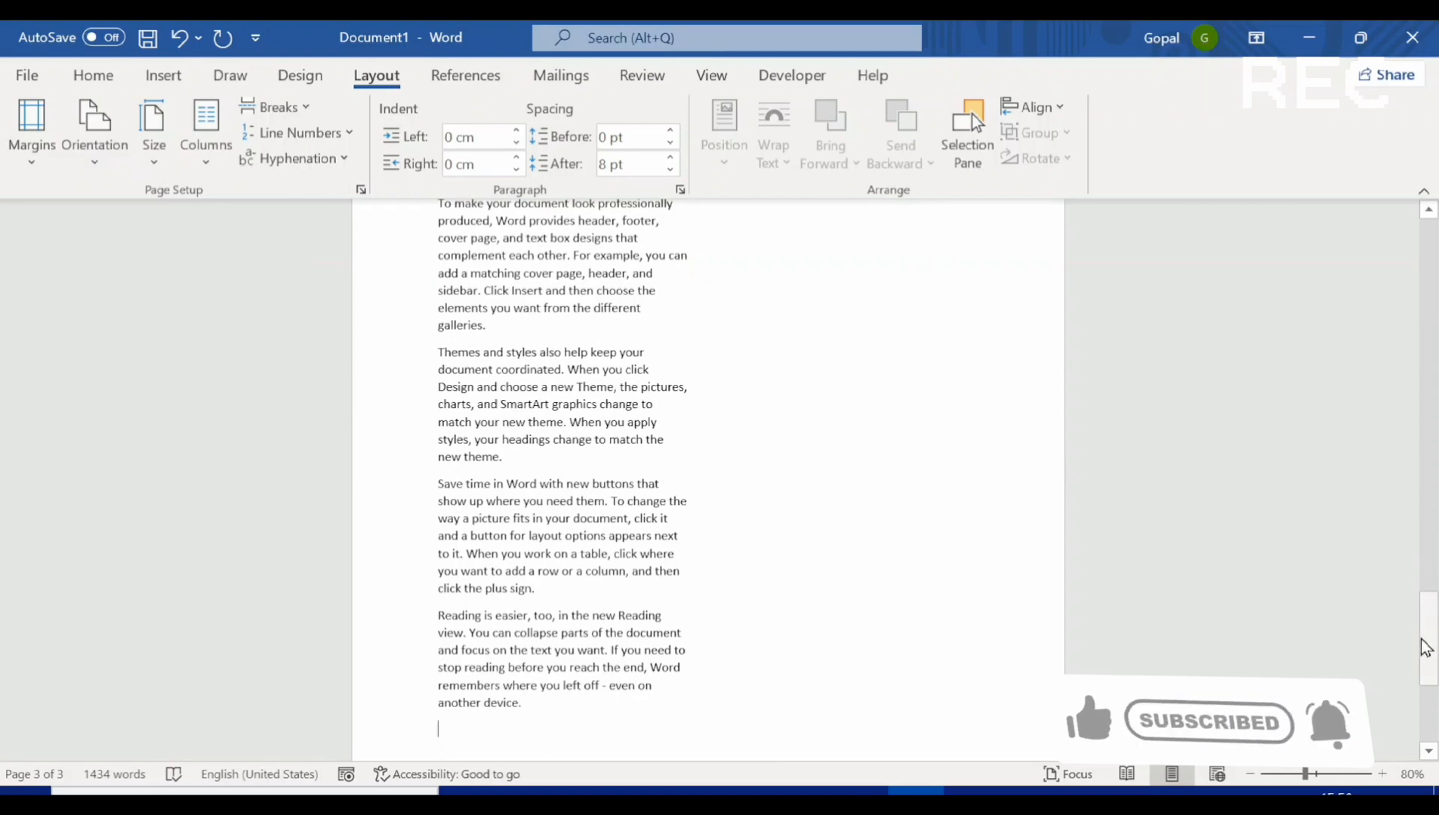
drag(1425, 648, 1426, 275)
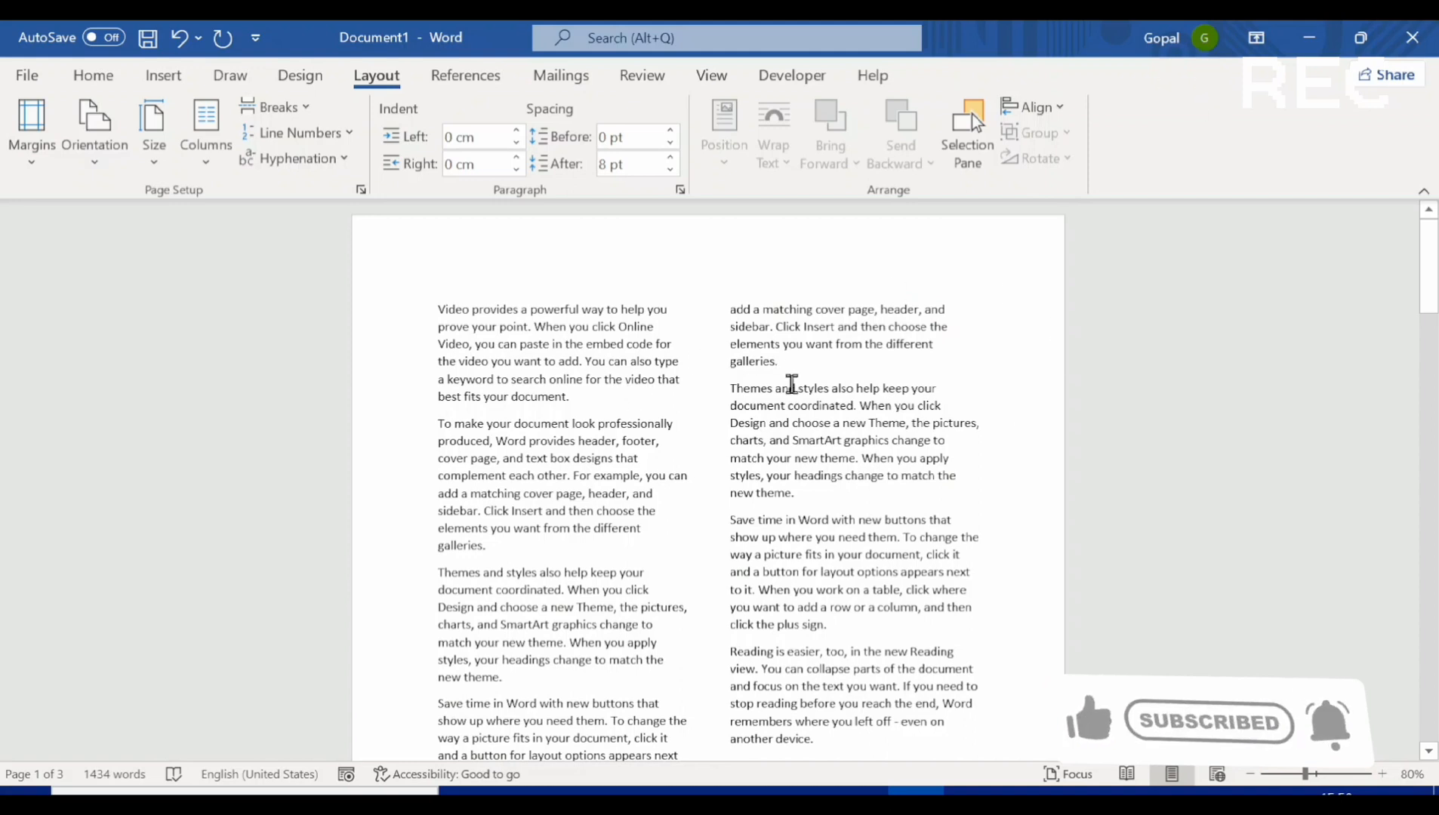
- Change the document text to a three-column layout and check the first page
click(223, 155)
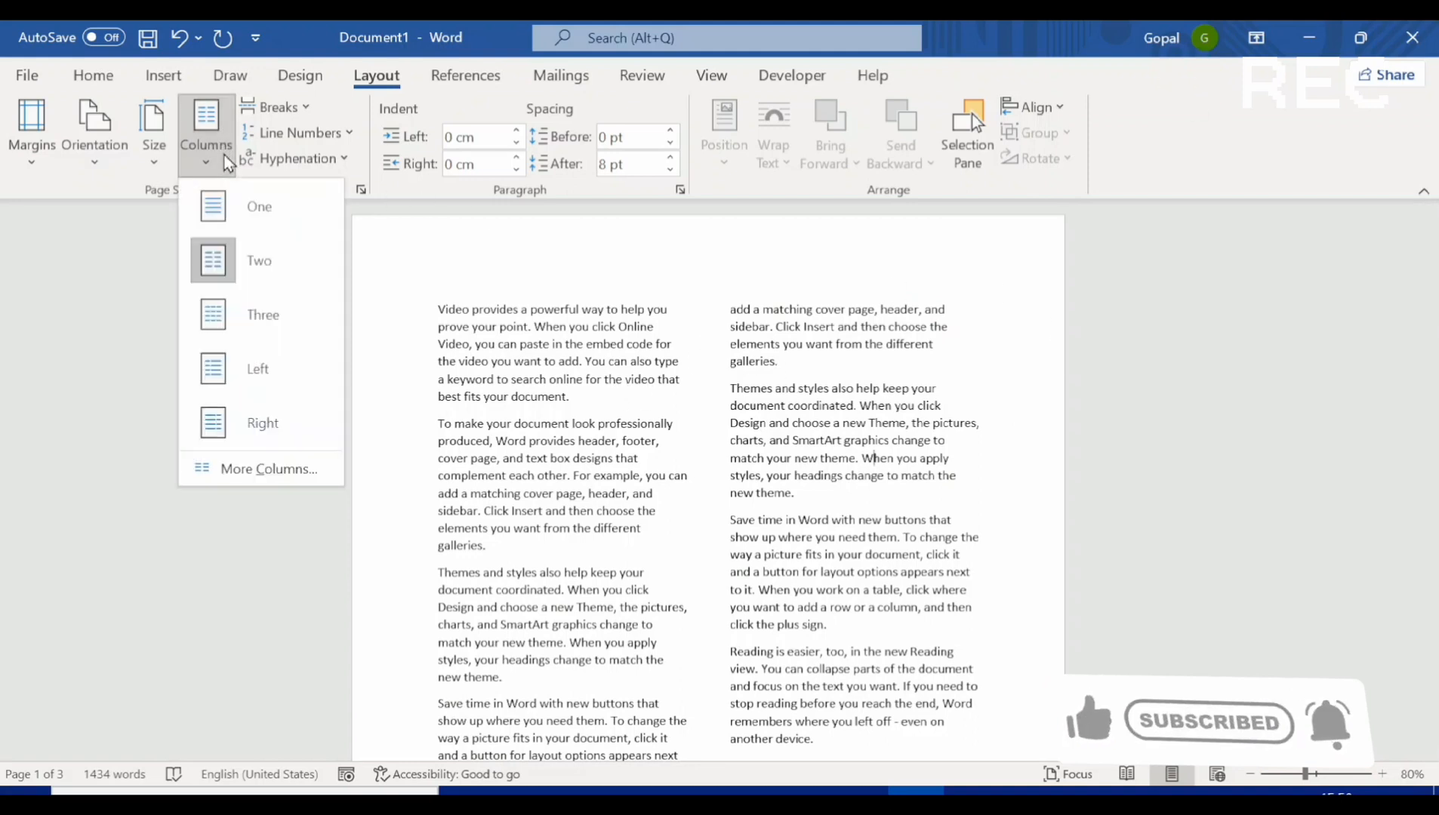
click(249, 313)
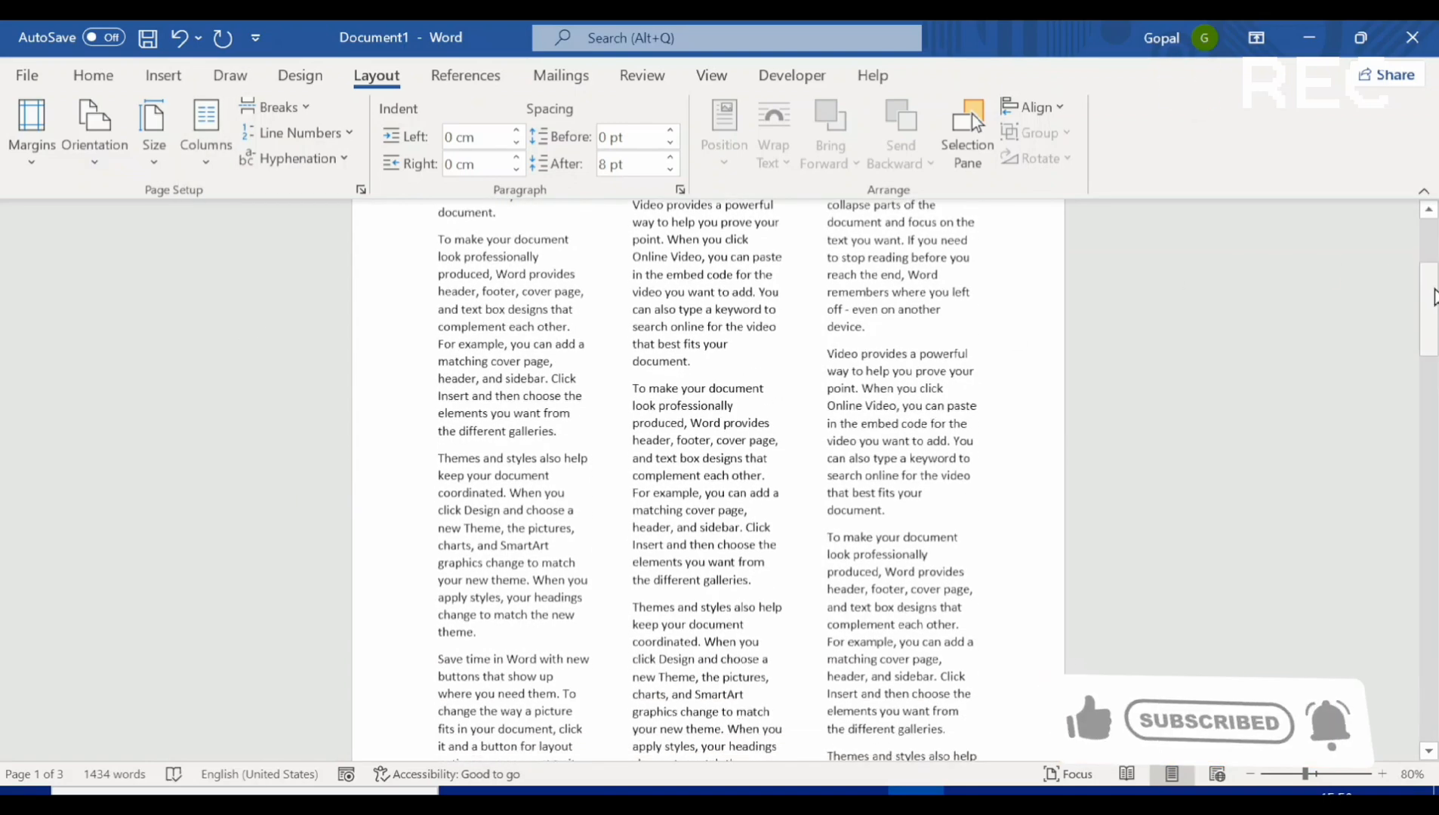
drag(1435, 298, 1434, 253)
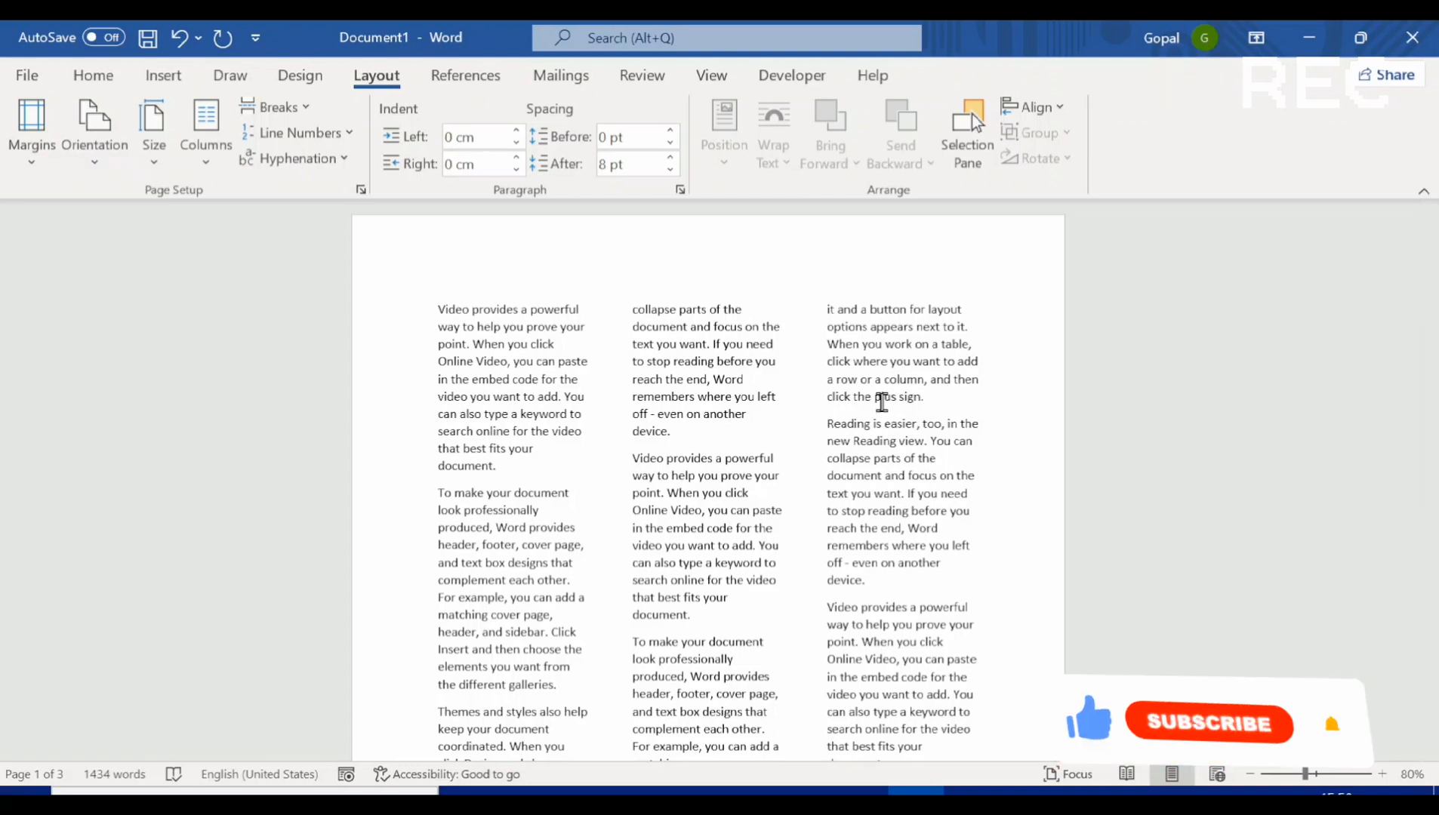
- Try the Left column layout on the document text, and replace it with the Right column layout
click(206, 165)
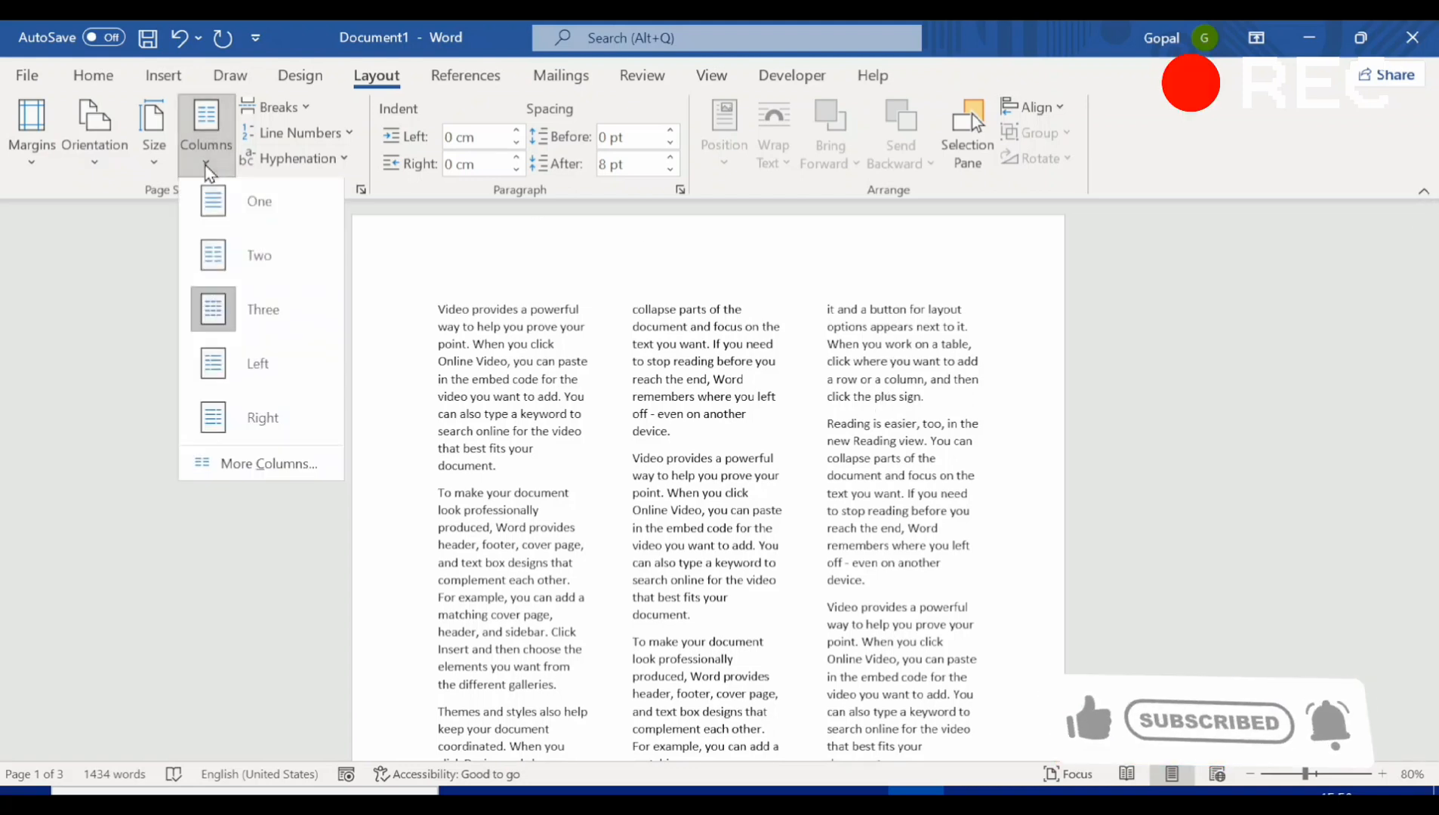
click(257, 376)
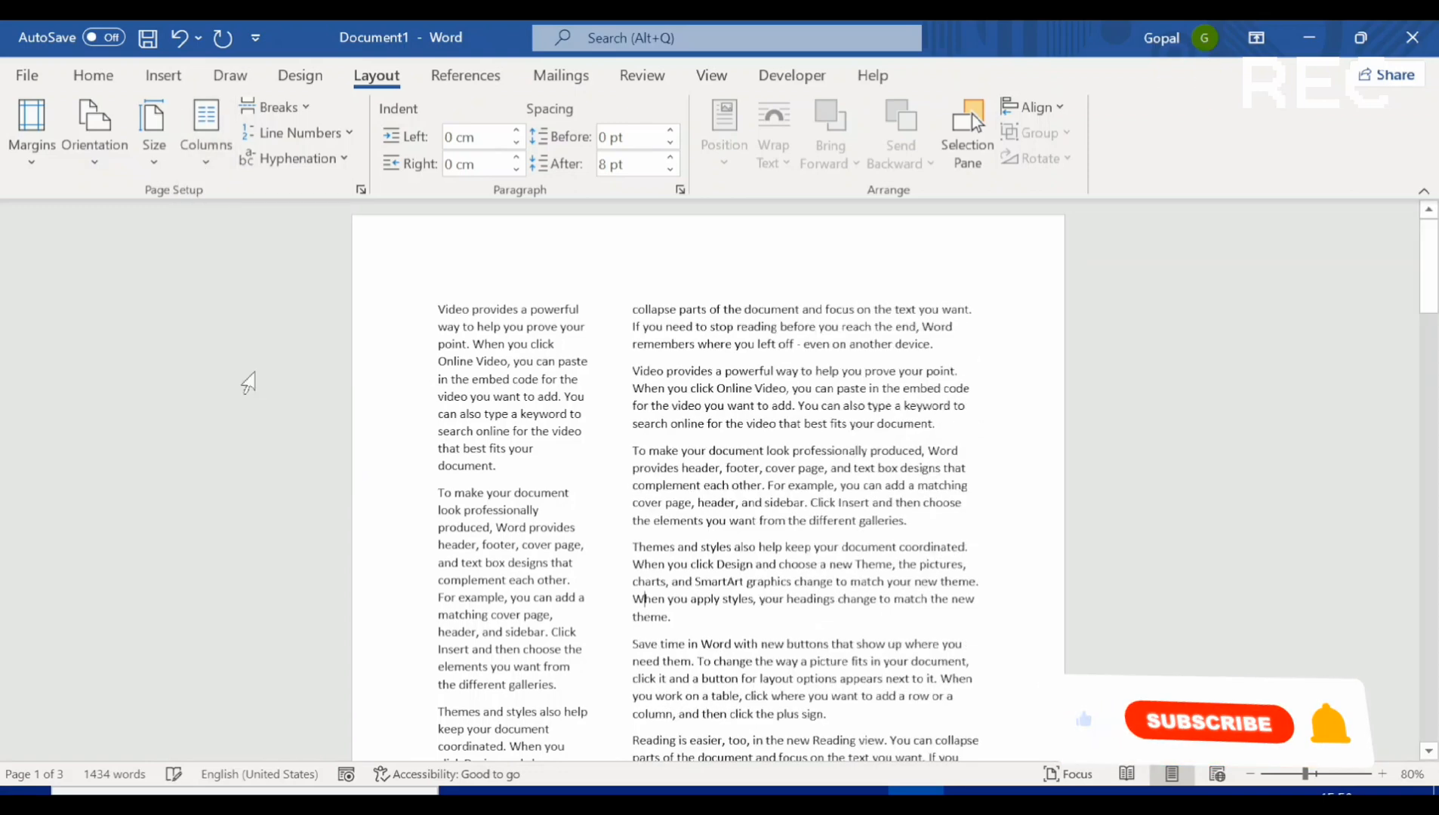
click(195, 166)
click(263, 418)
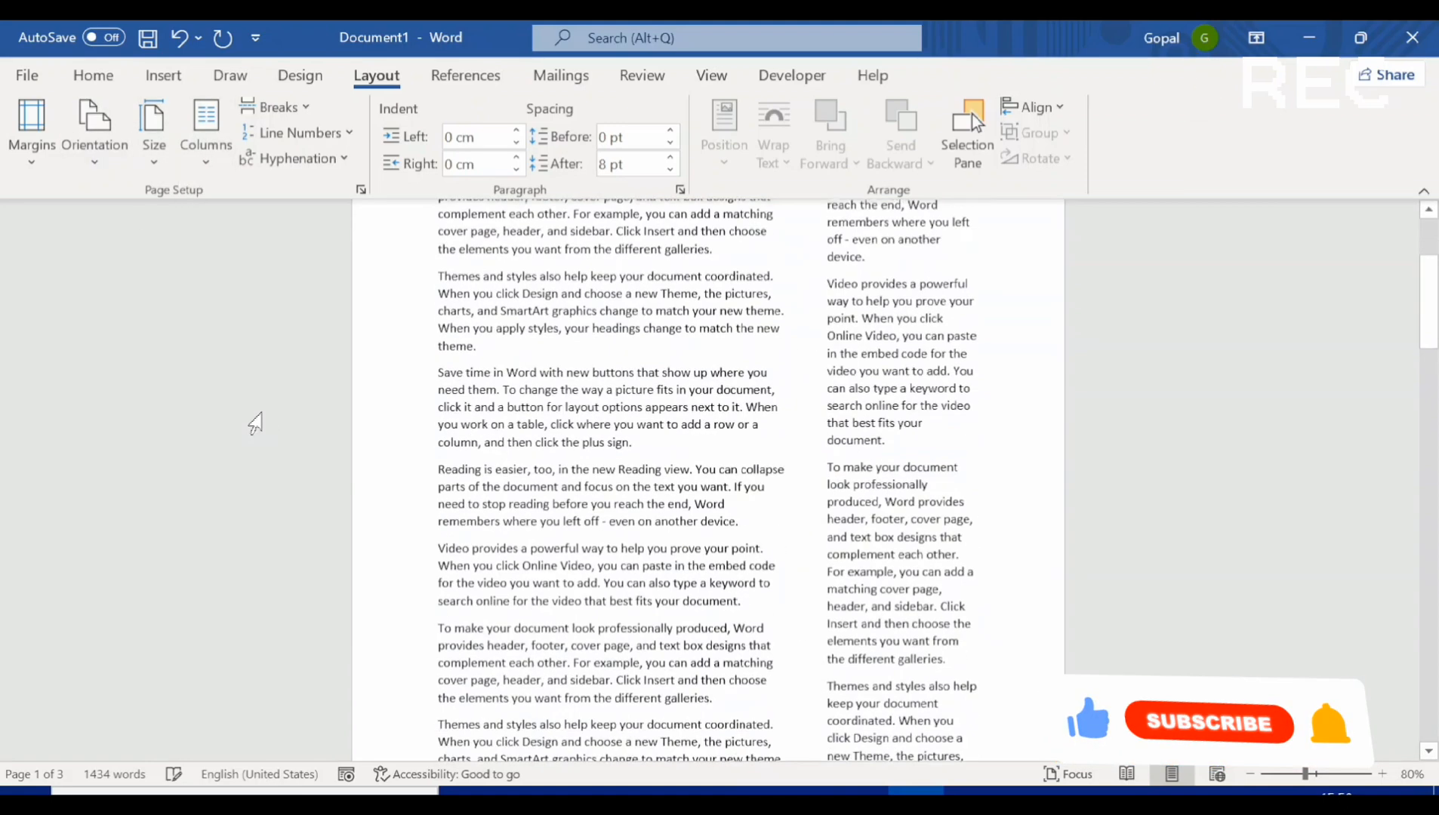
- Set a custom layout of nine columns for the whole document and check it from the first page
click(202, 155)
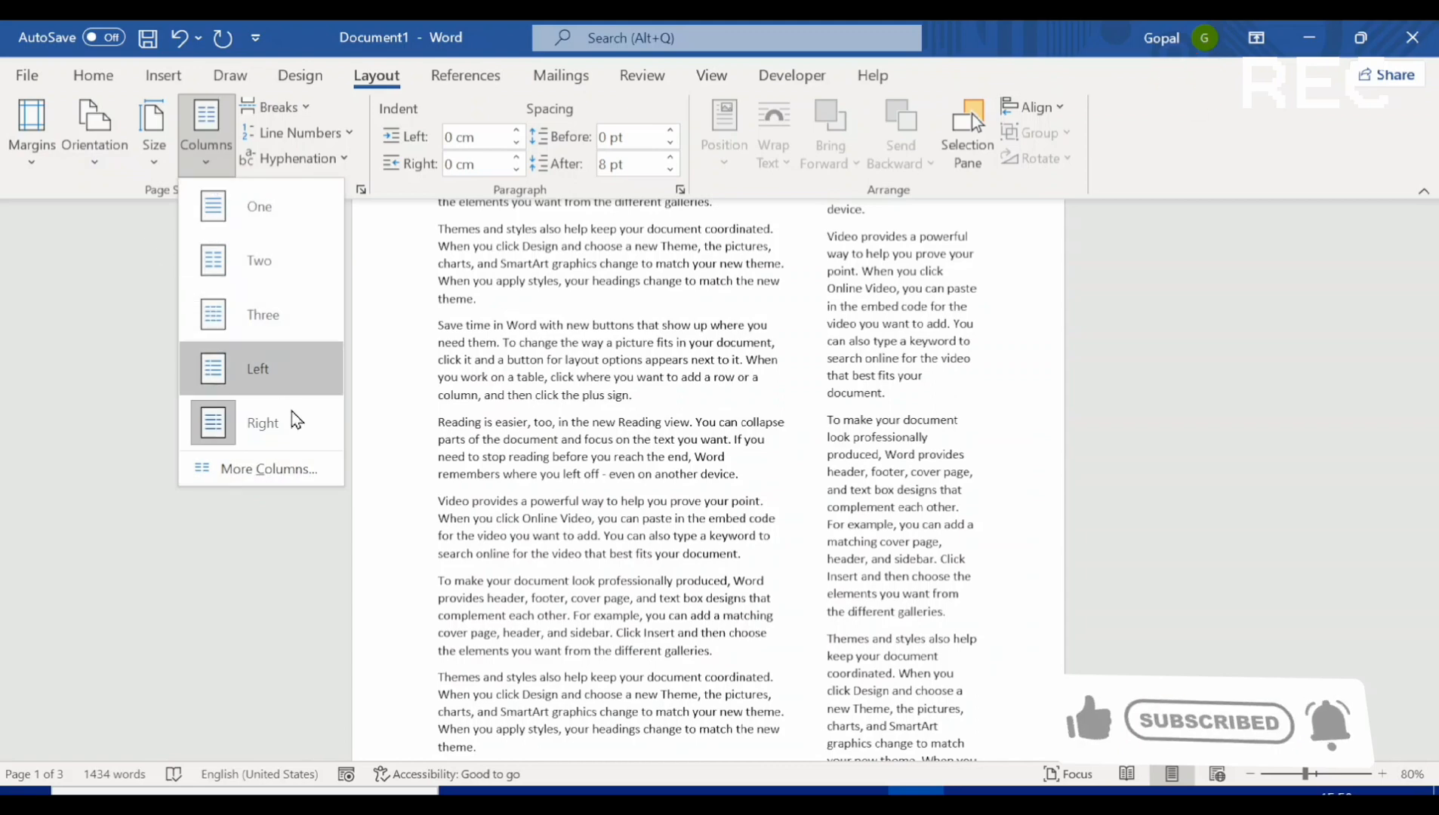
click(277, 470)
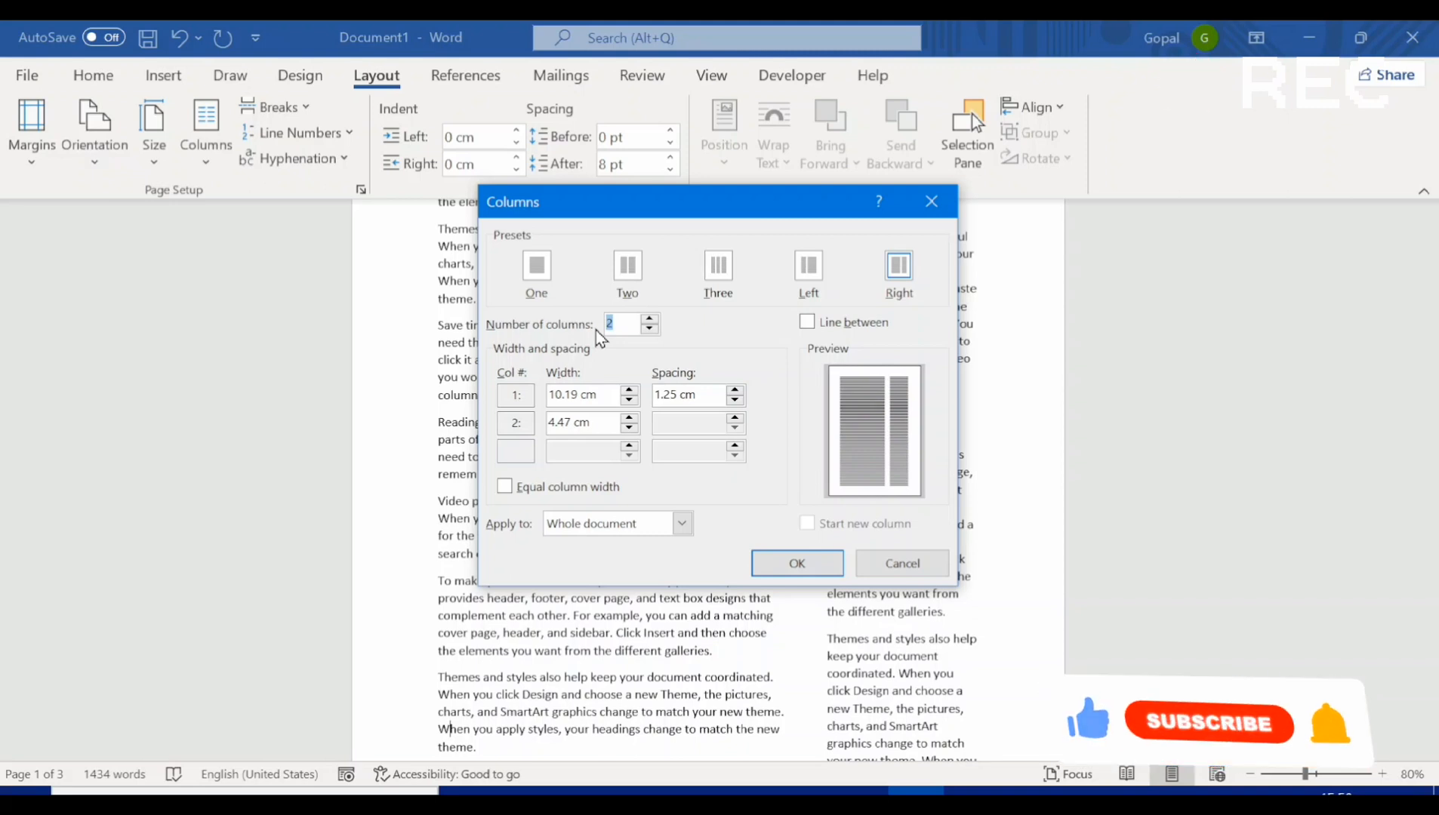
click(650, 321)
click(650, 320)
click(650, 321)
click(650, 321)
click(650, 320)
click(650, 321)
click(650, 321)
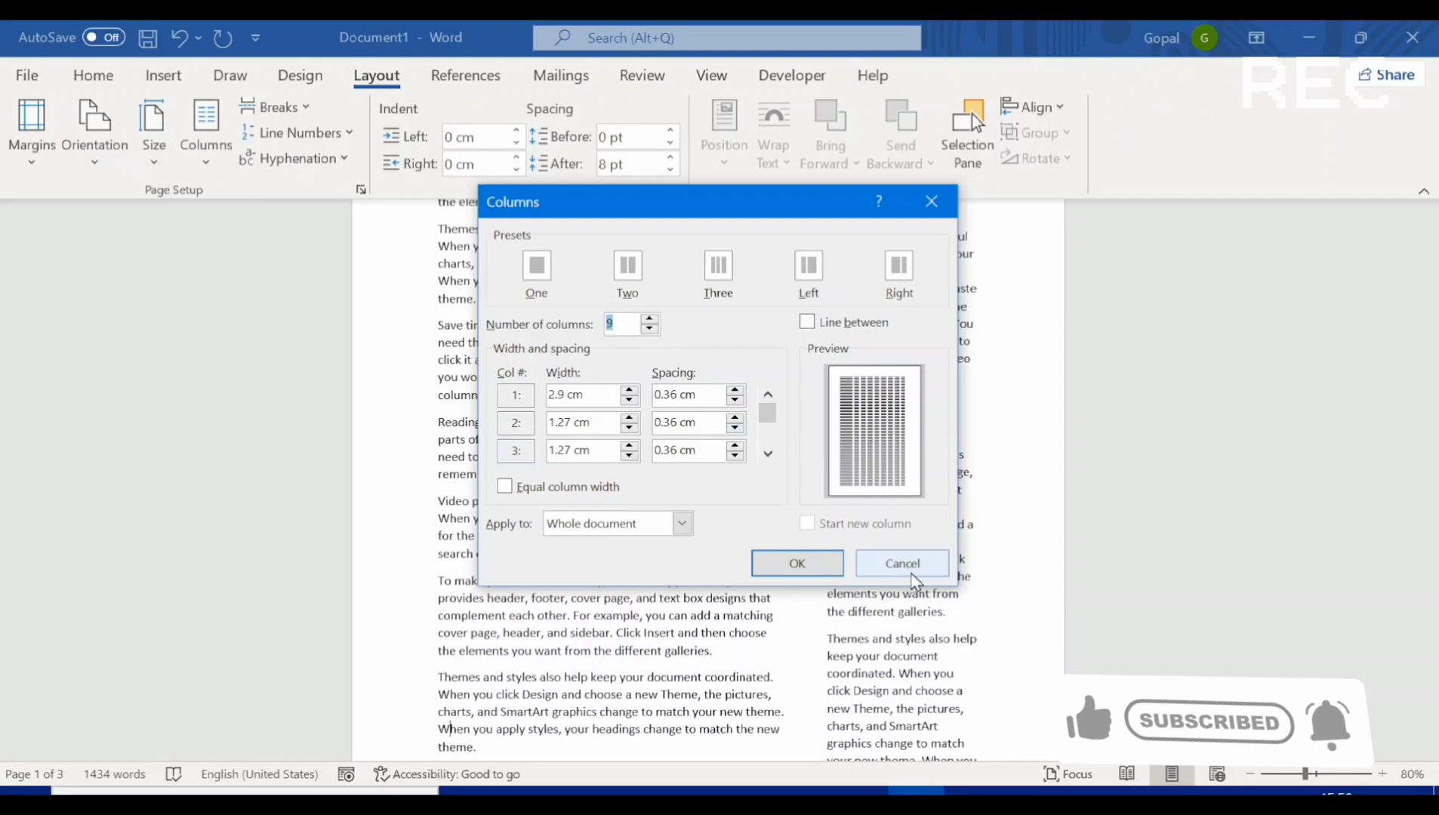
click(825, 563)
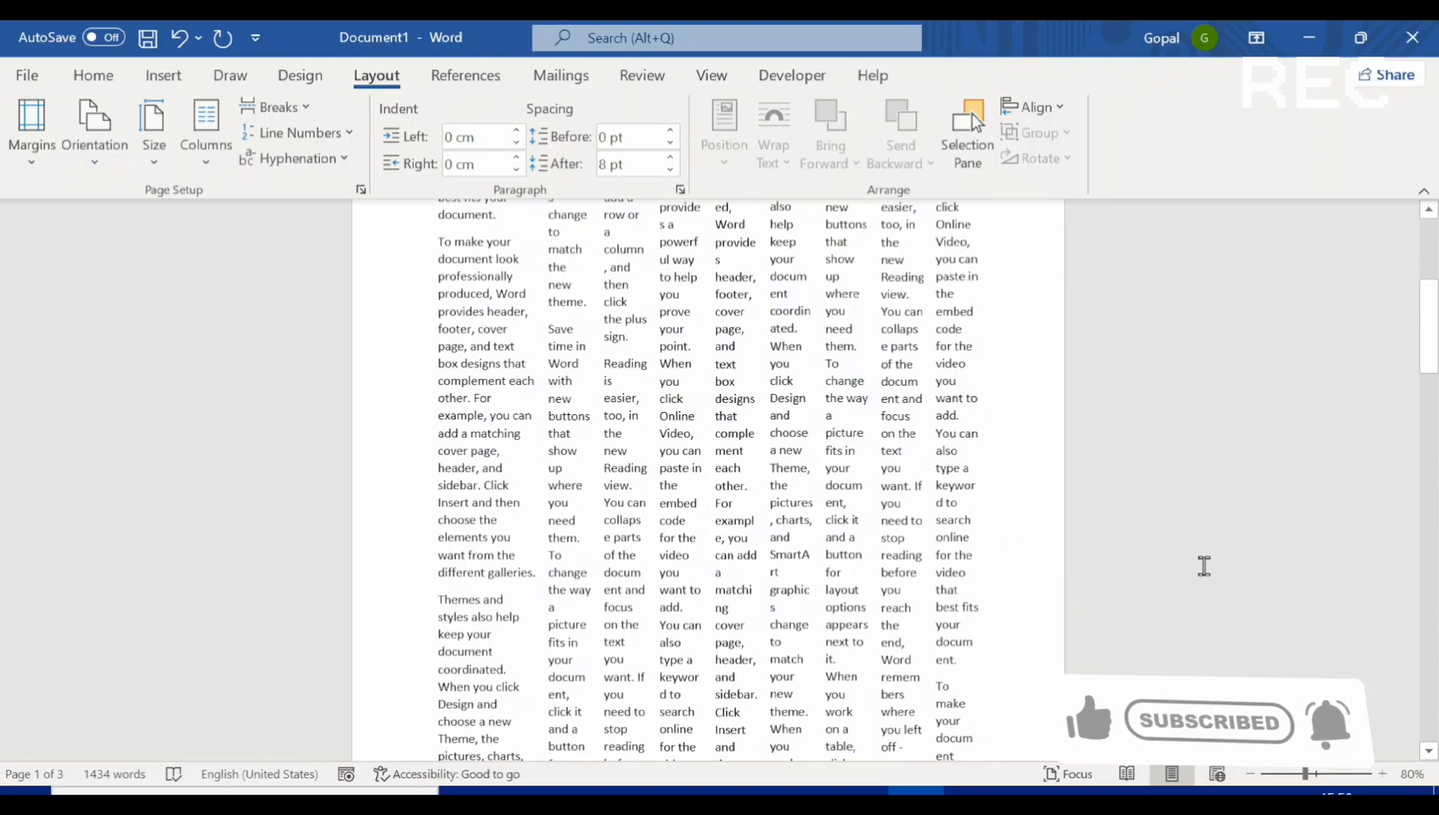
drag(1432, 362, 1423, 193)
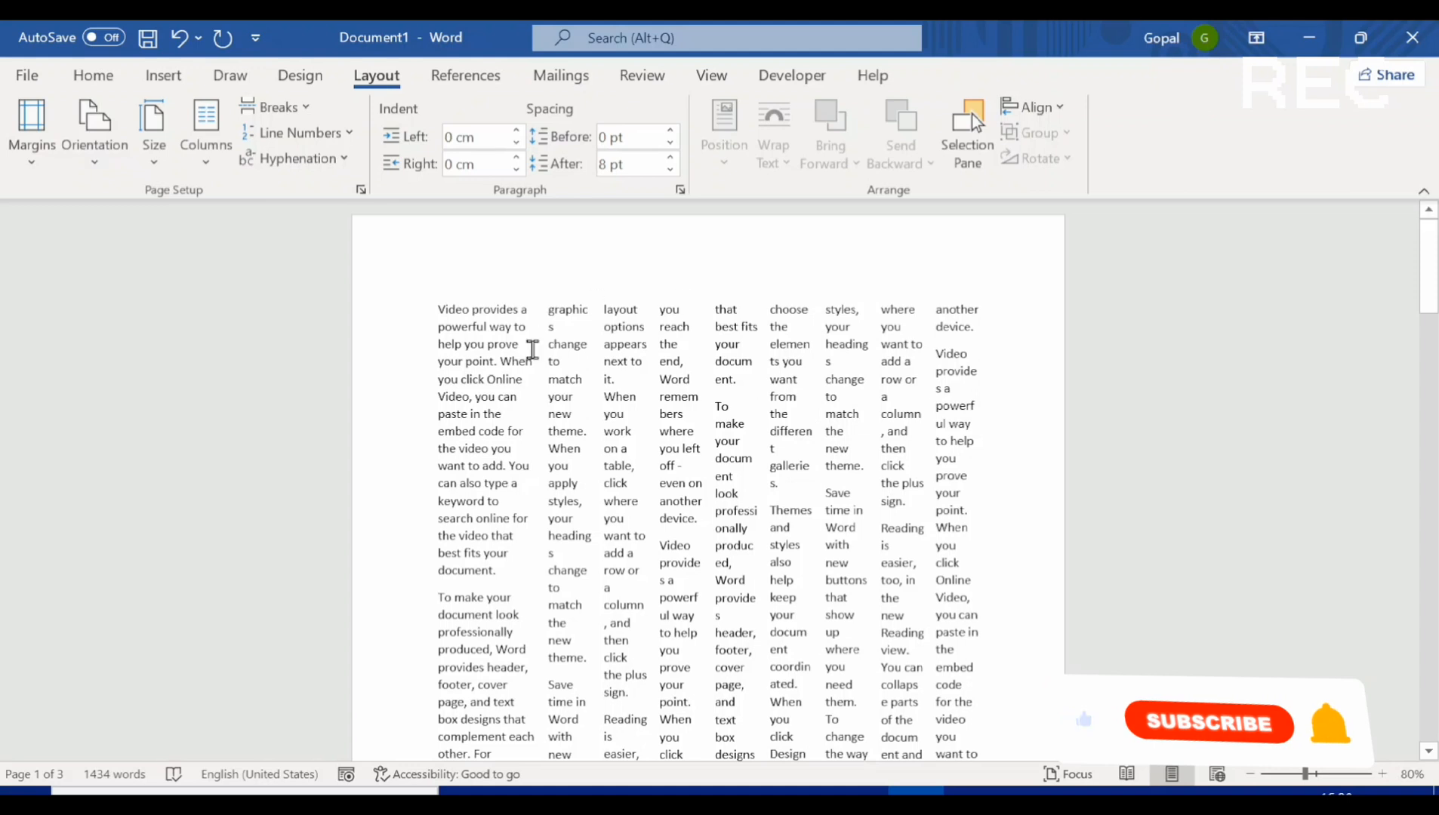
- Return the document text to a single column, and lay it out in two columns
click(212, 155)
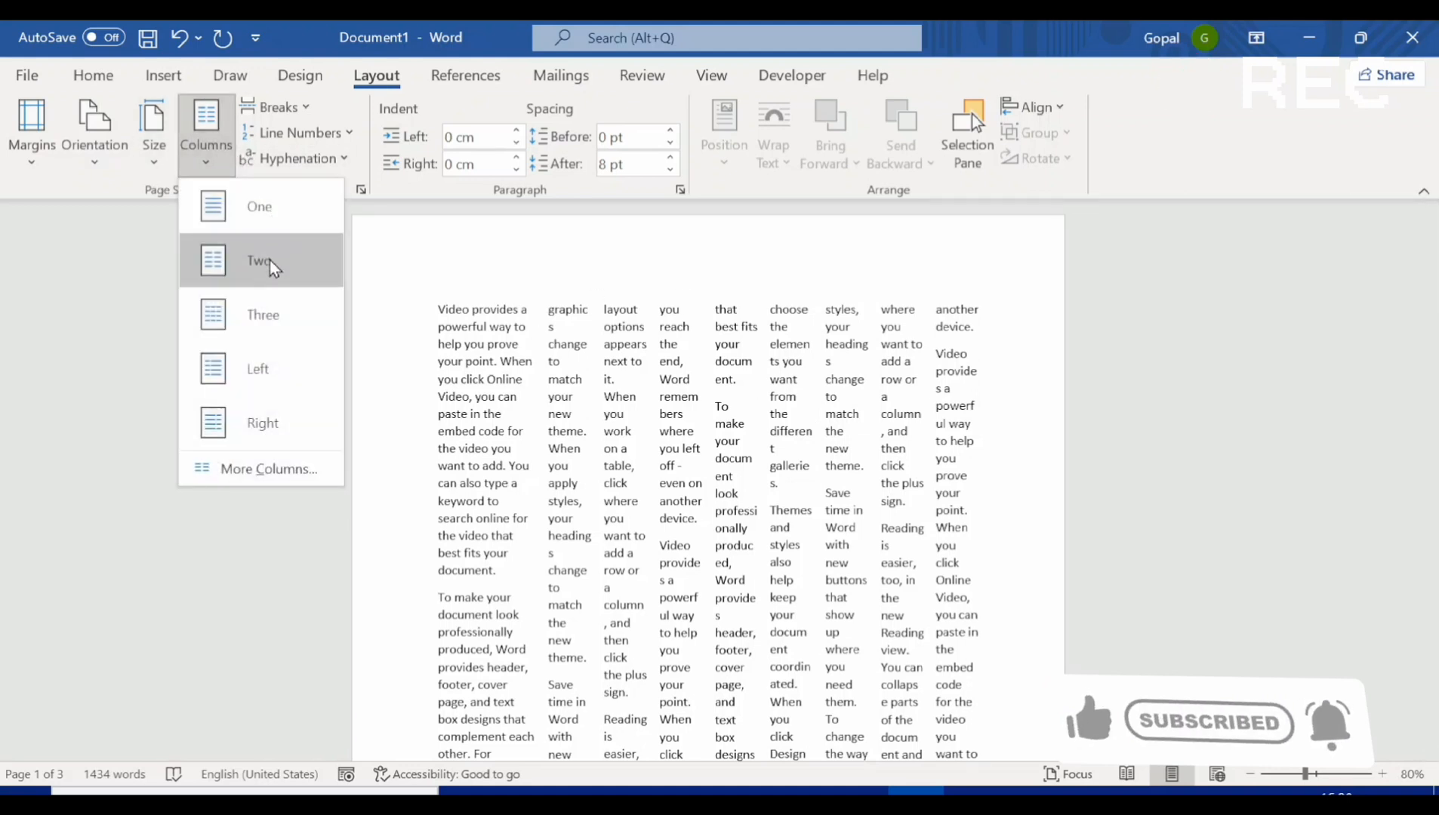
click(294, 218)
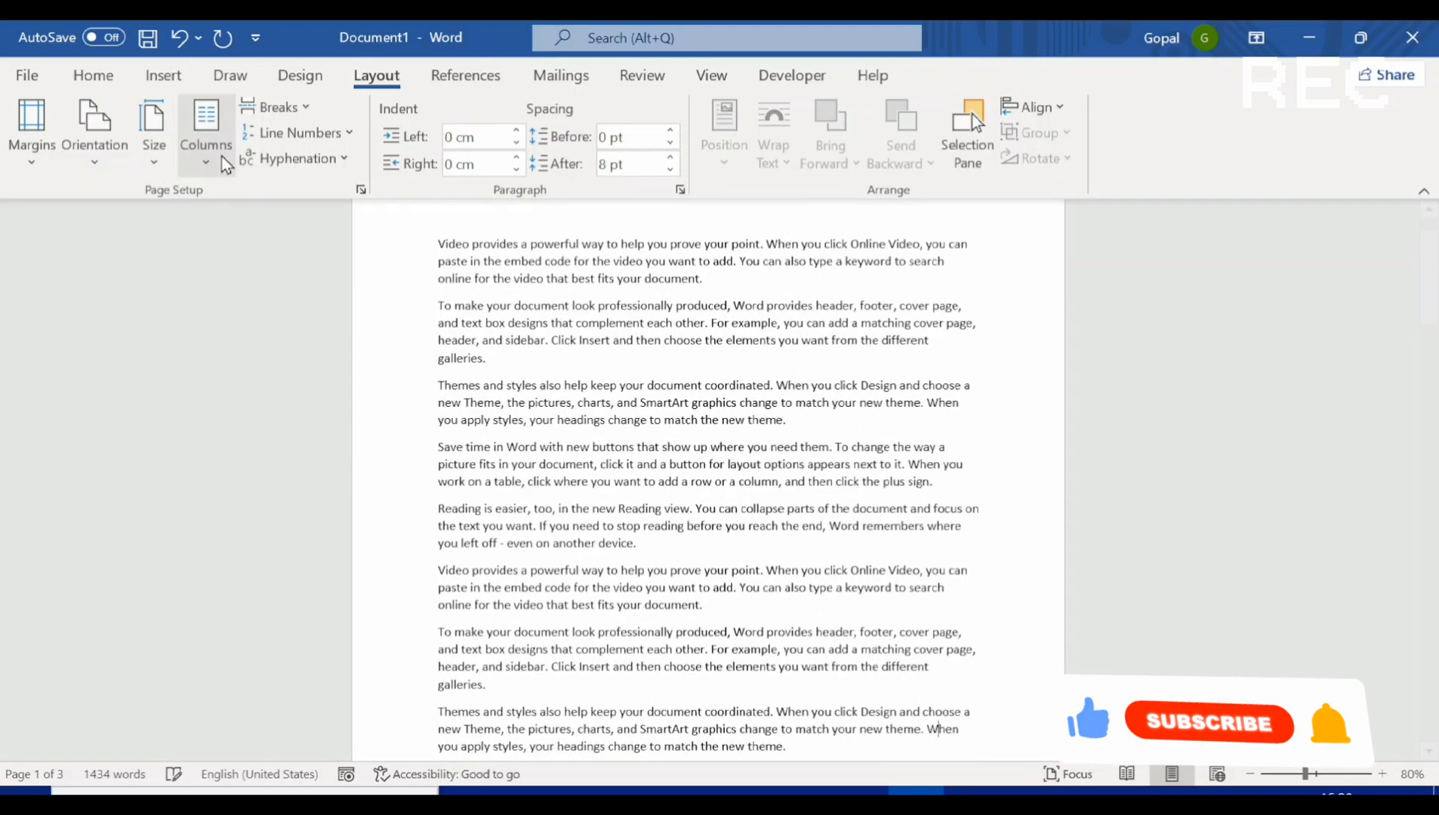
click(215, 156)
click(284, 265)
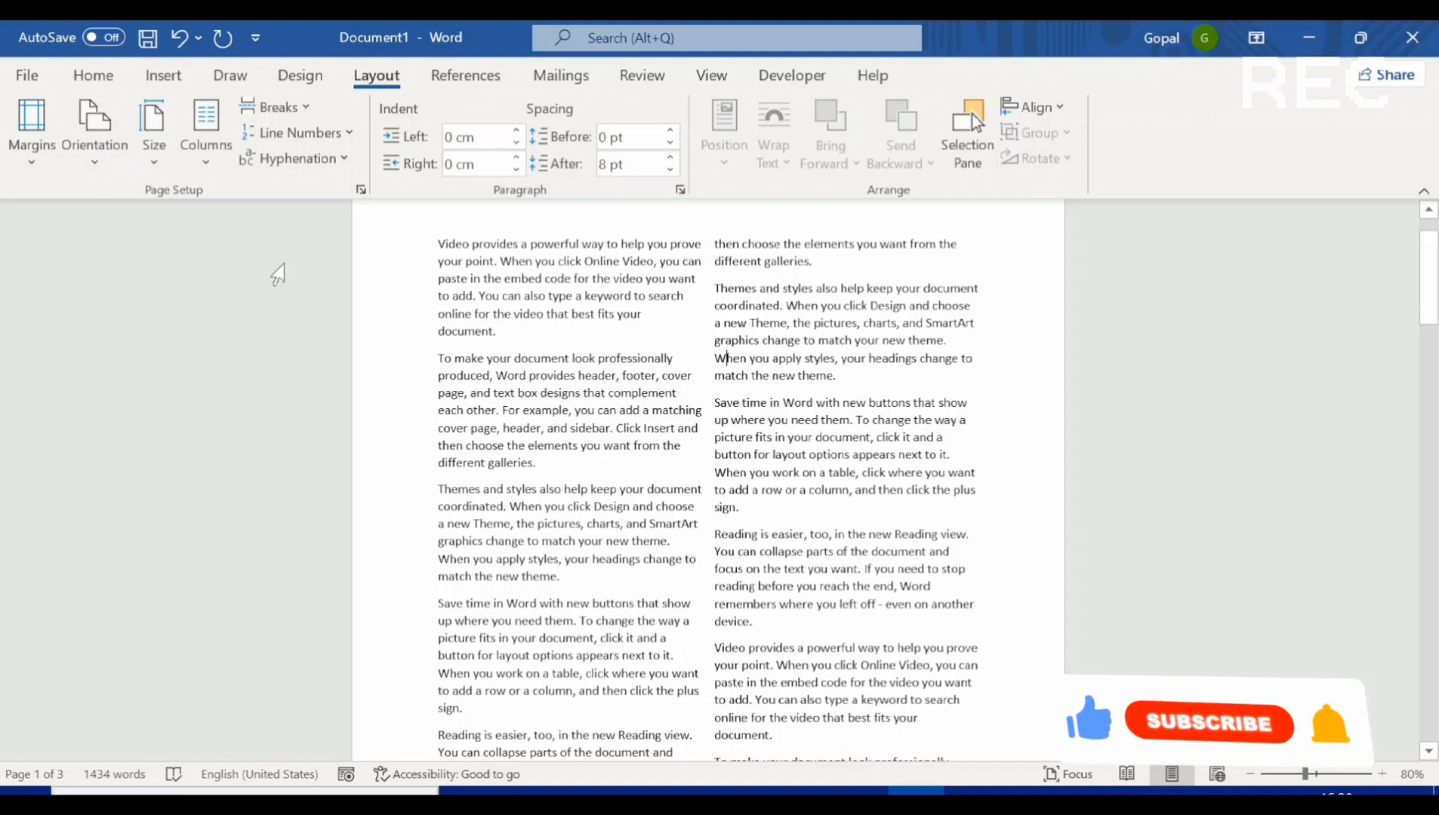
click(203, 156)
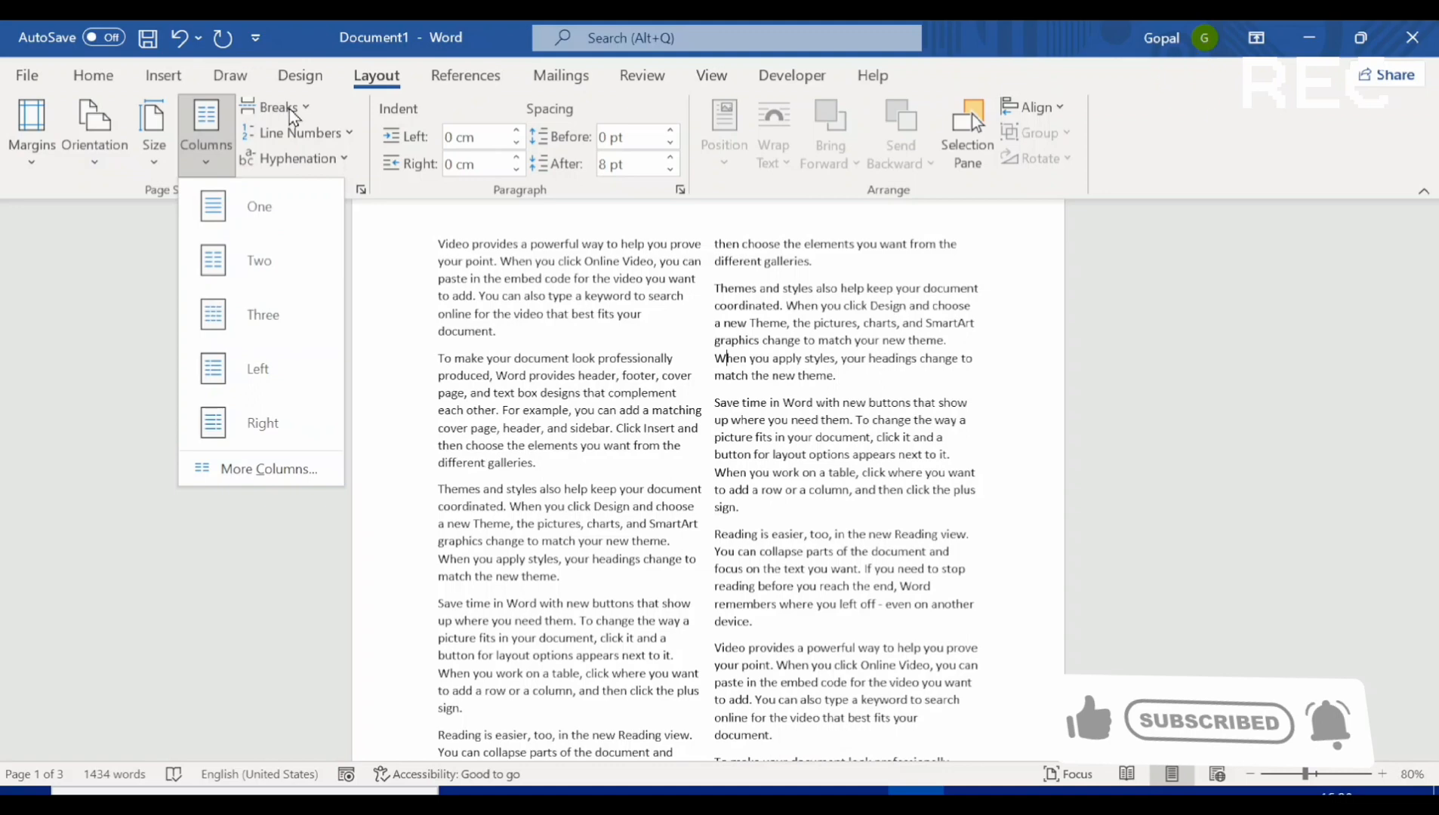
click(289, 109)
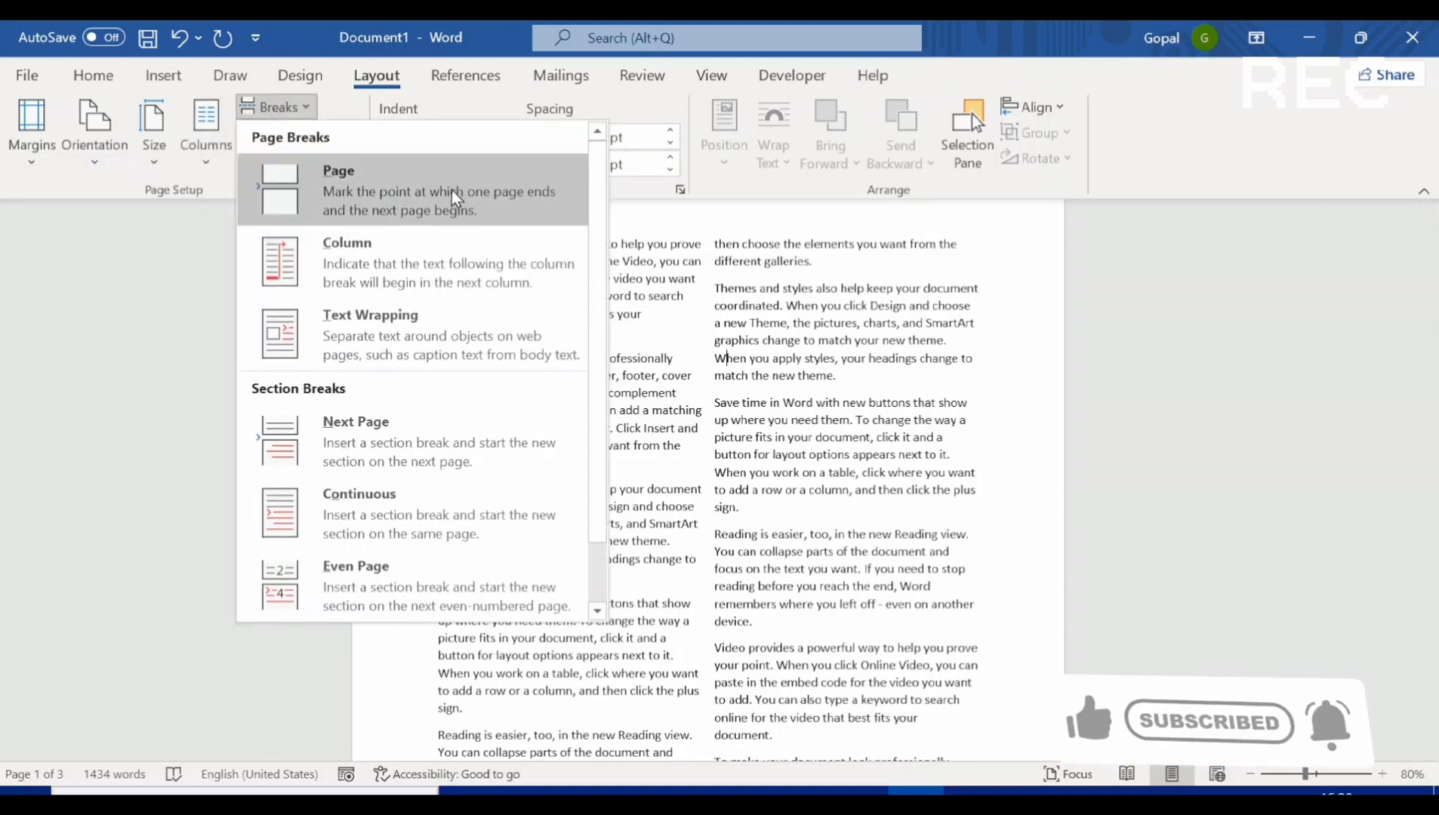
click(778, 424)
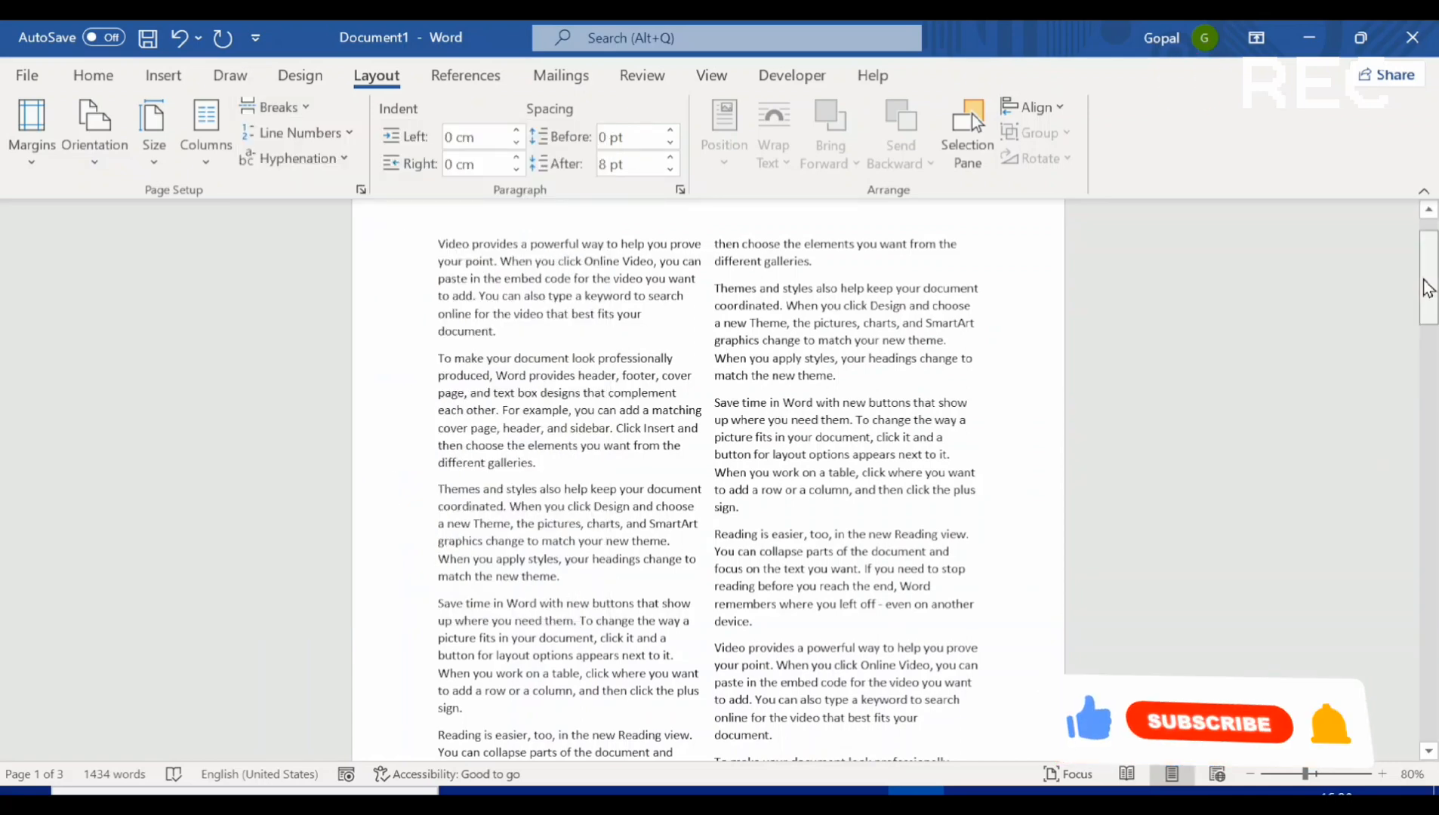
- Try a page break before "When you work on a table" at the start of page 2, and undo it
drag(1427, 285, 1429, 389)
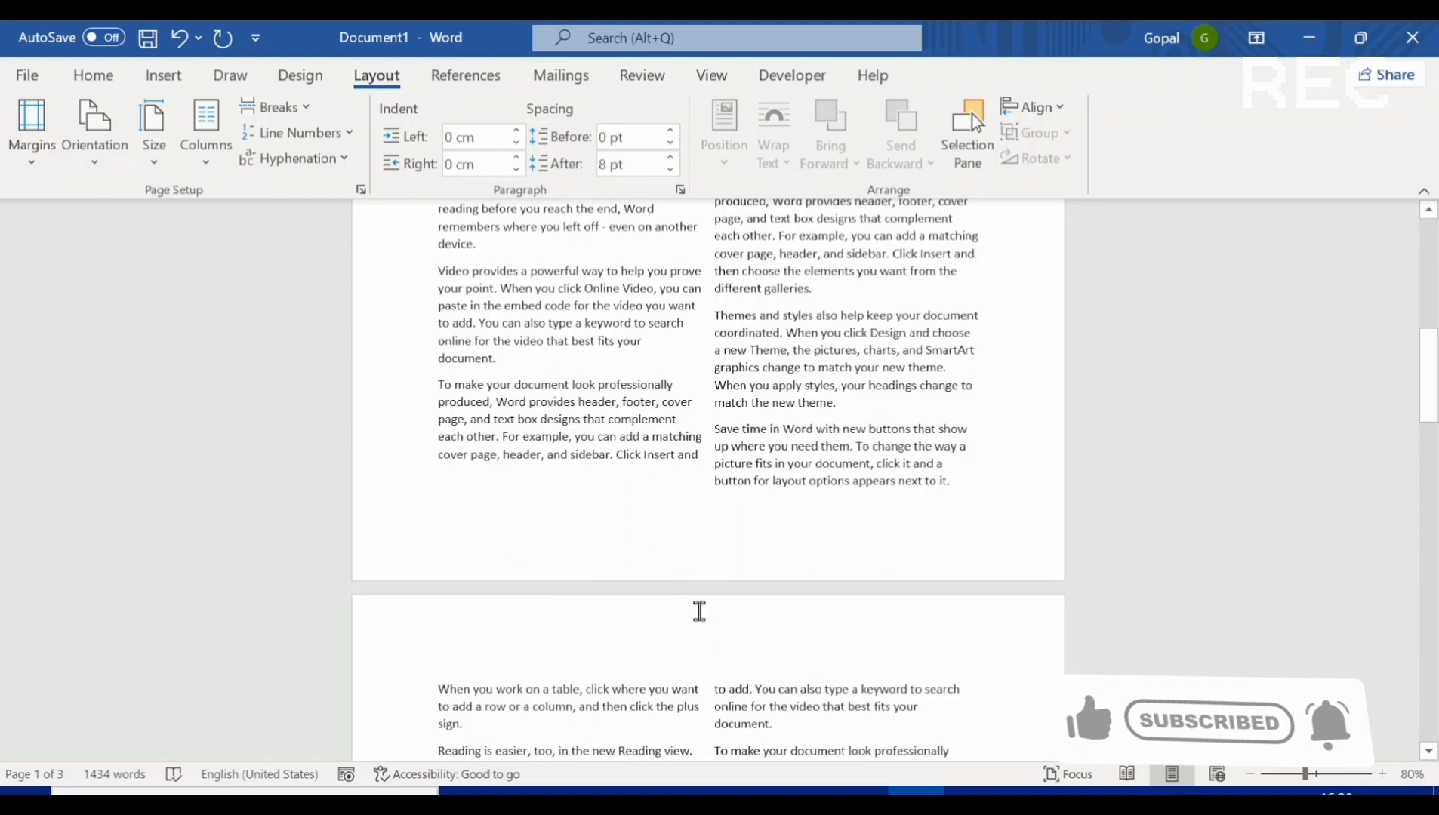
click(437, 687)
click(958, 482)
click(303, 110)
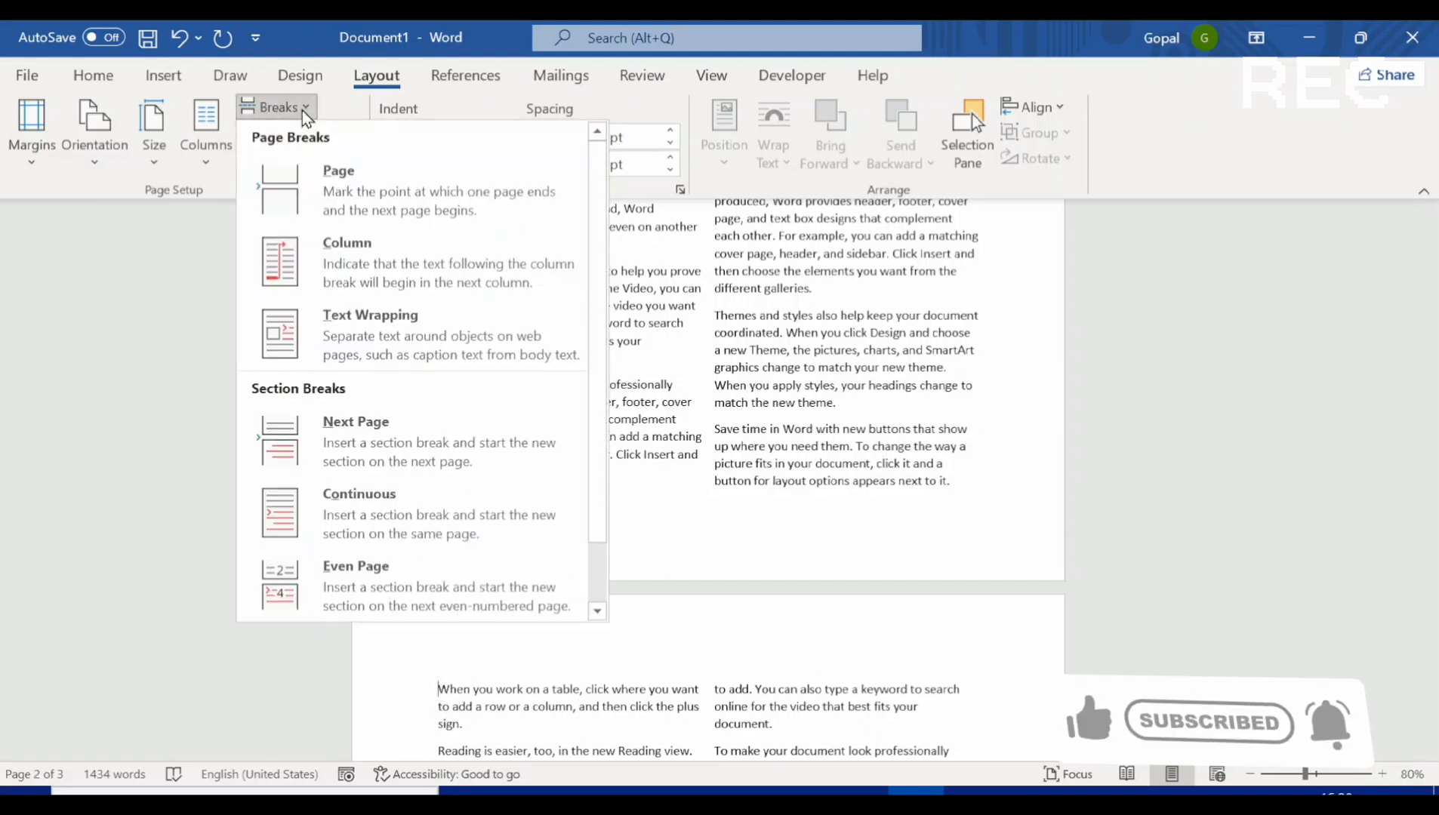
click(356, 181)
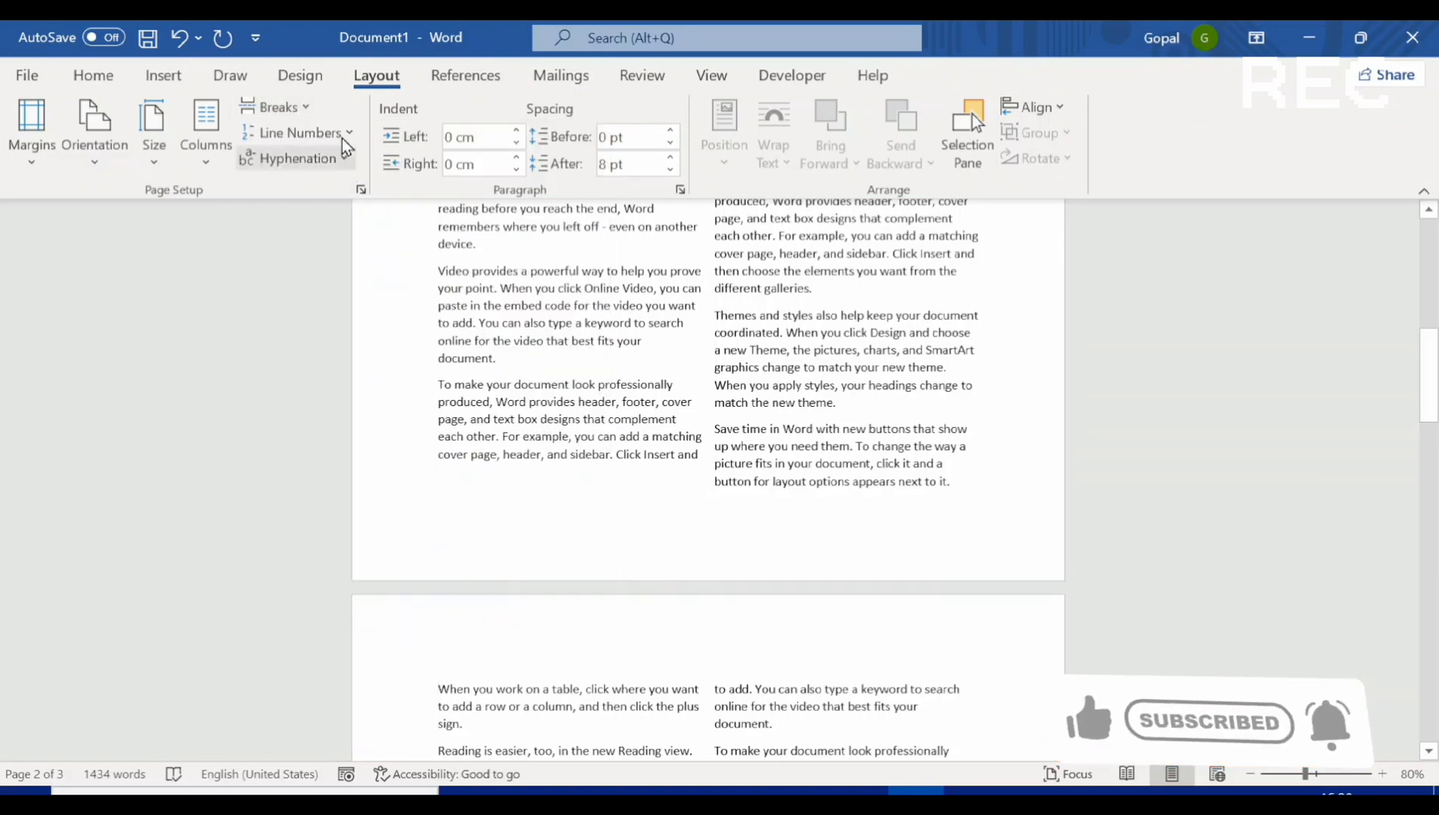
click(305, 113)
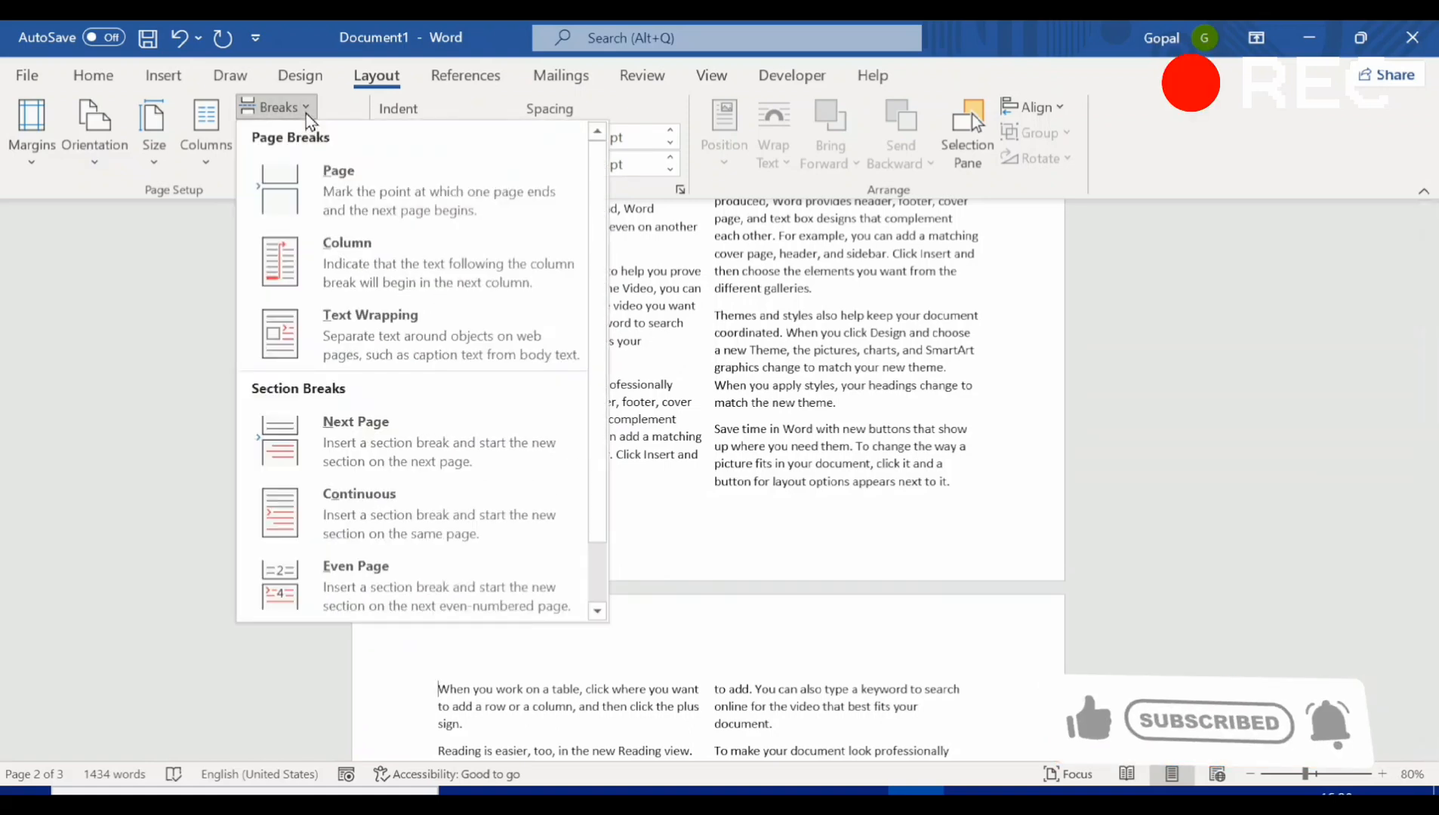
click(320, 173)
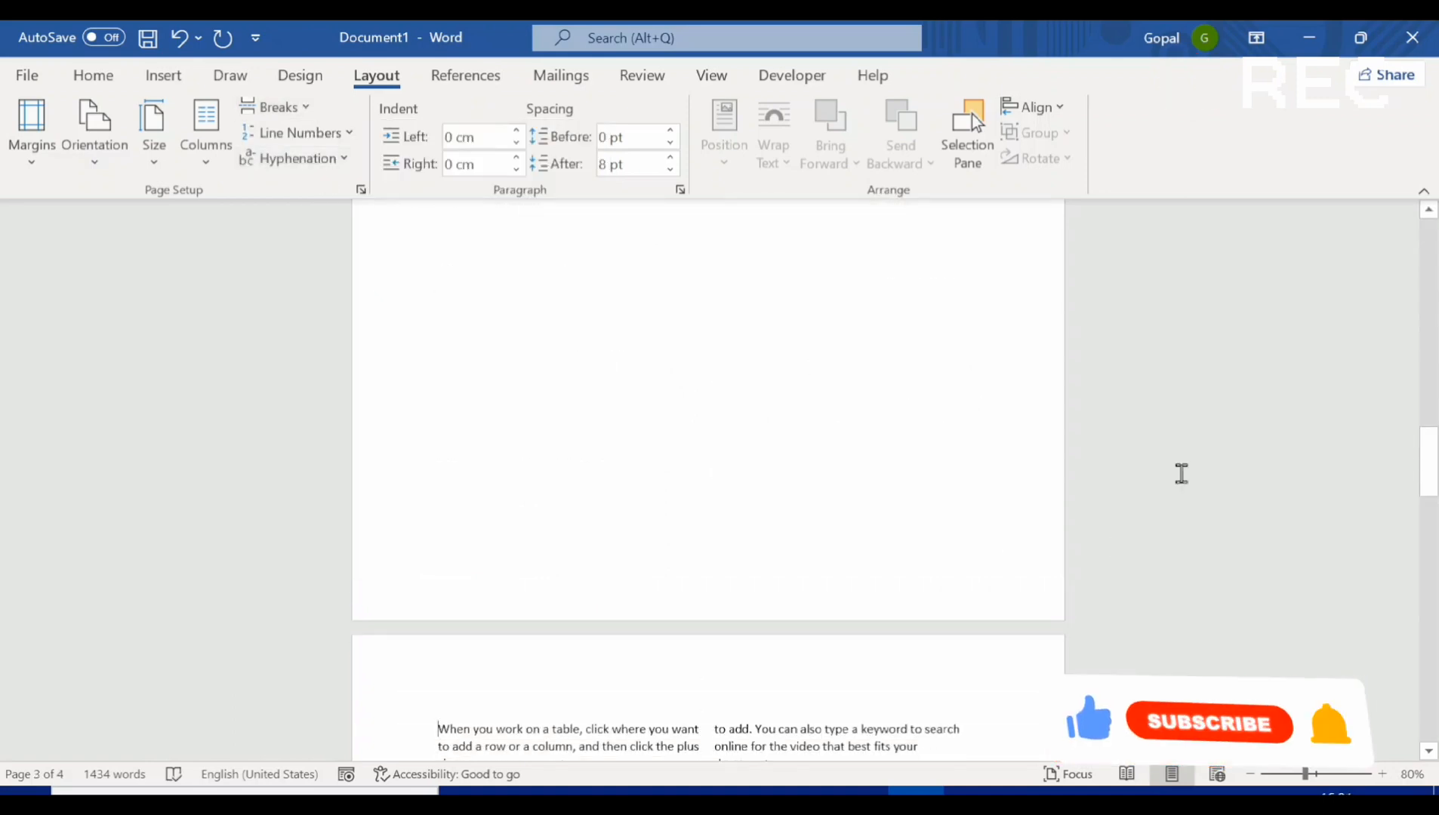
drag(1428, 481, 1426, 398)
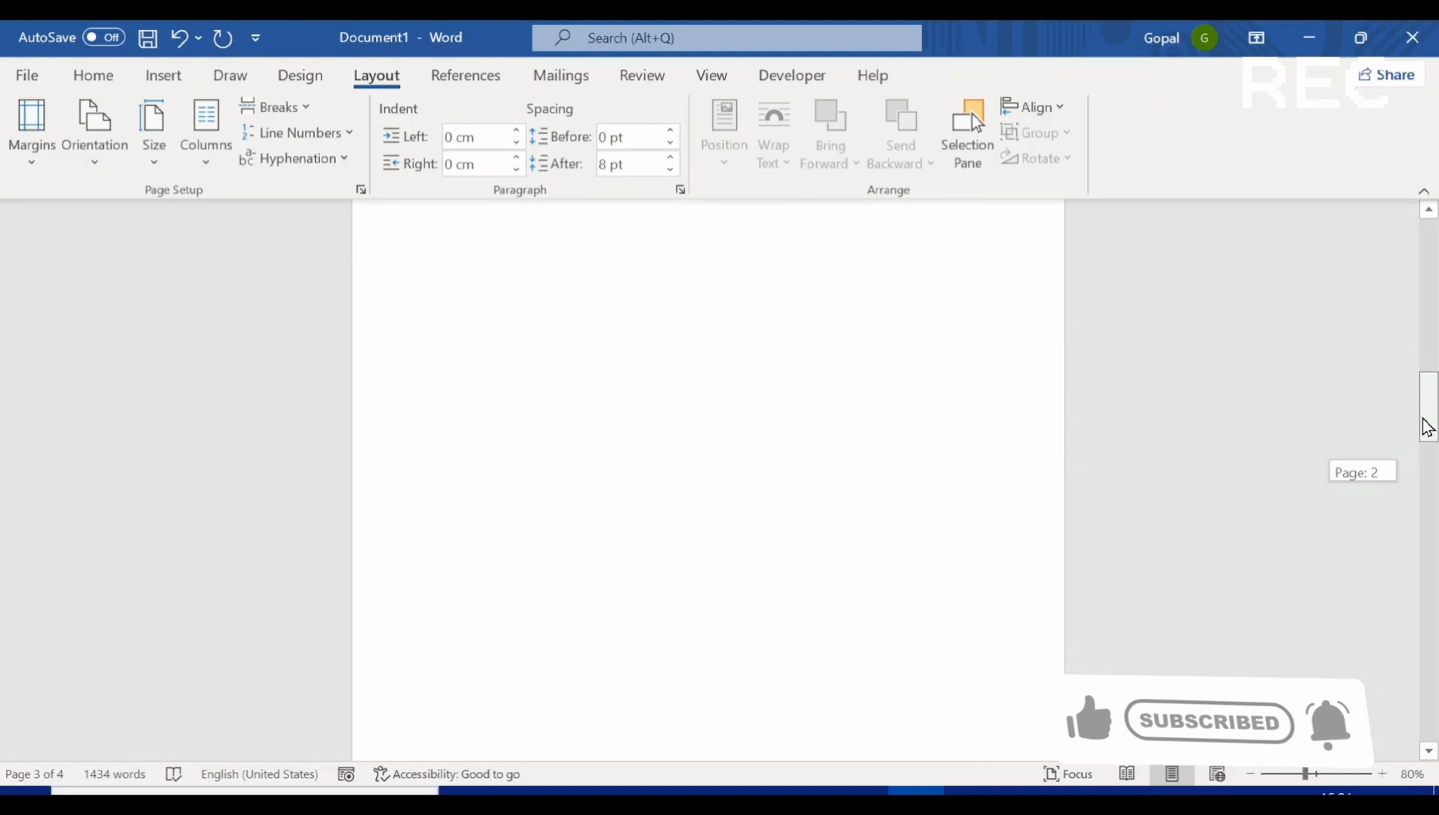
drag(1430, 444, 1435, 387)
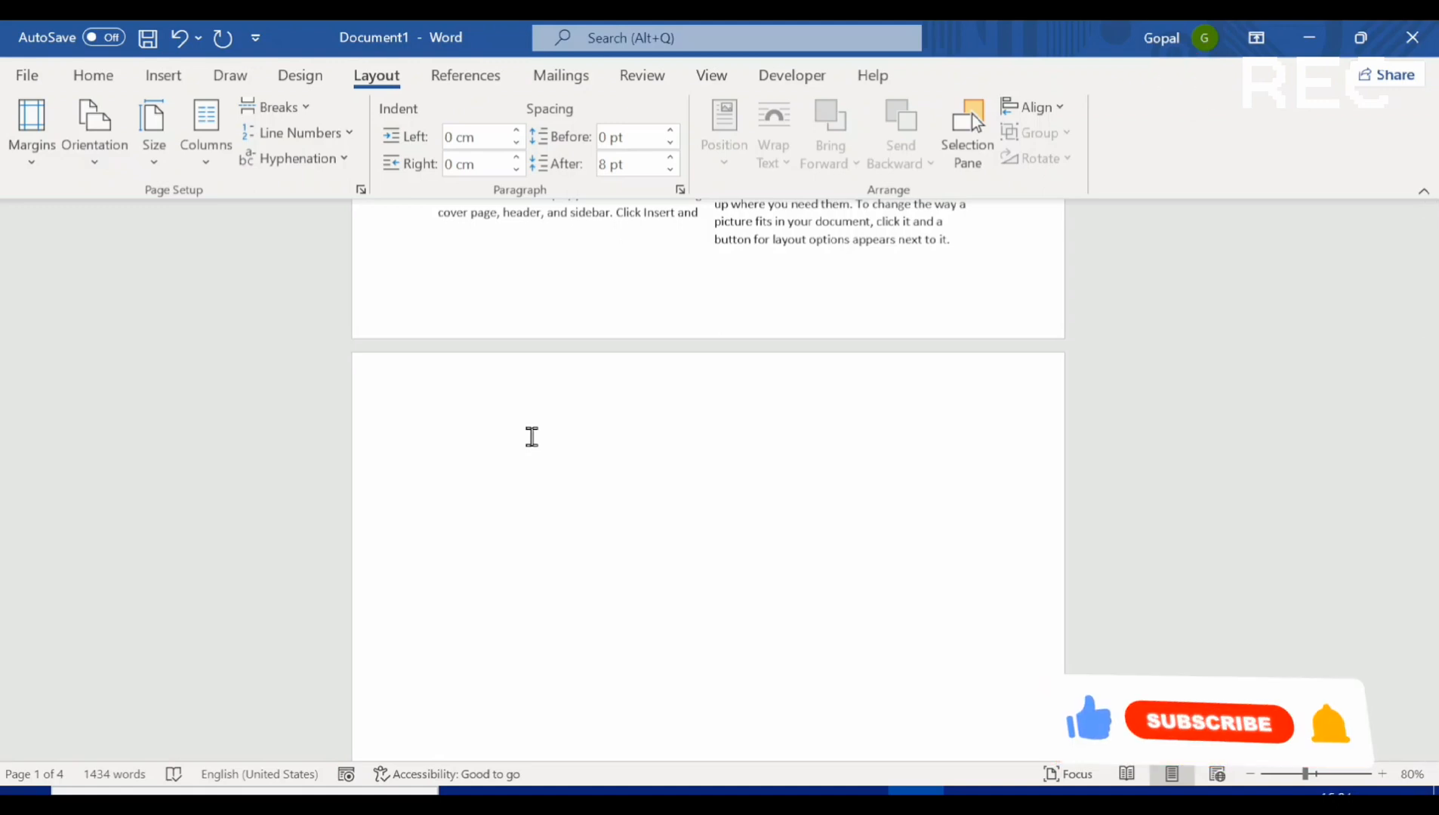
key(ctrl+z)
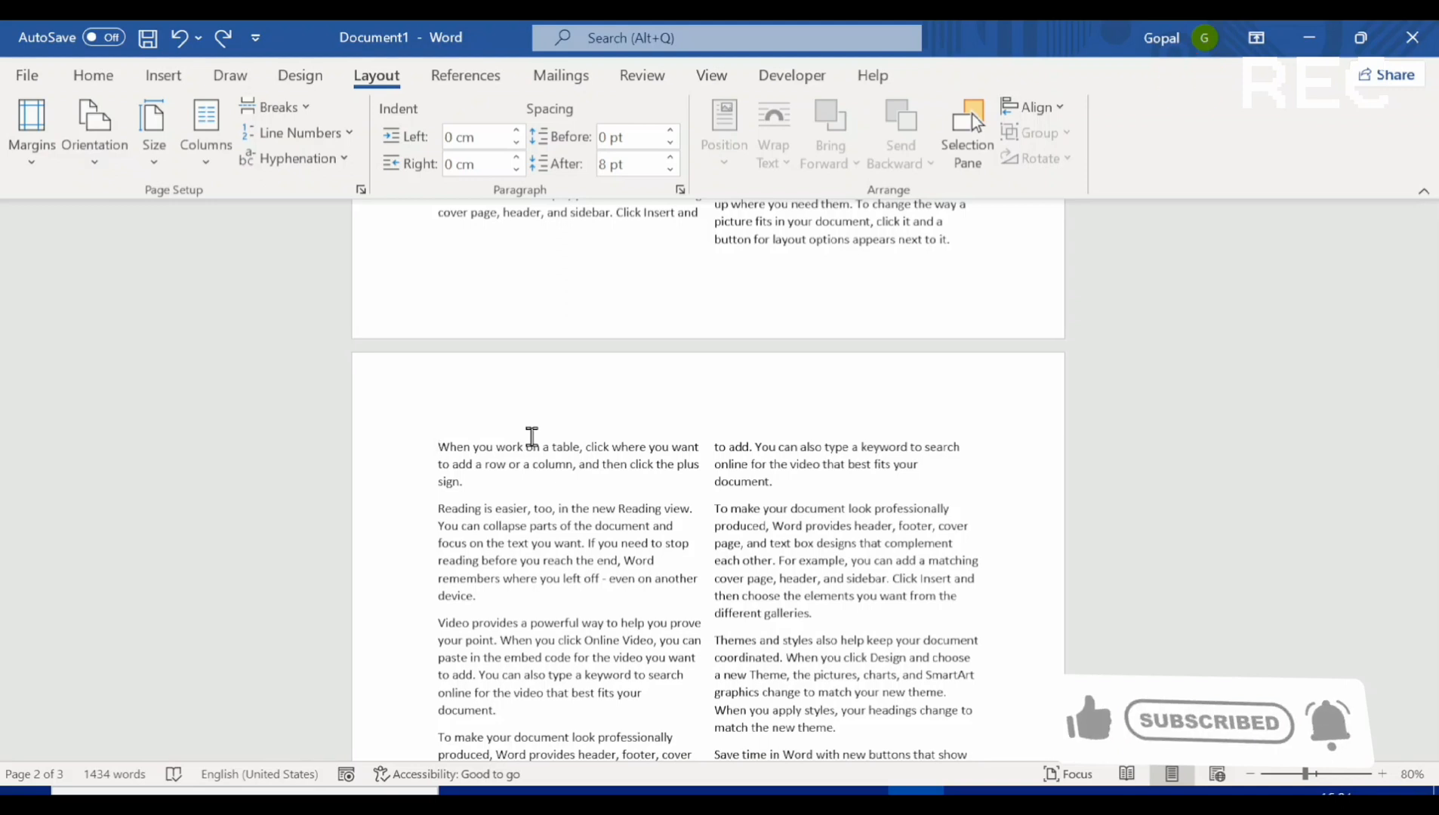
- Try a column break at the start of page 2 and check the document from the first page
click(301, 108)
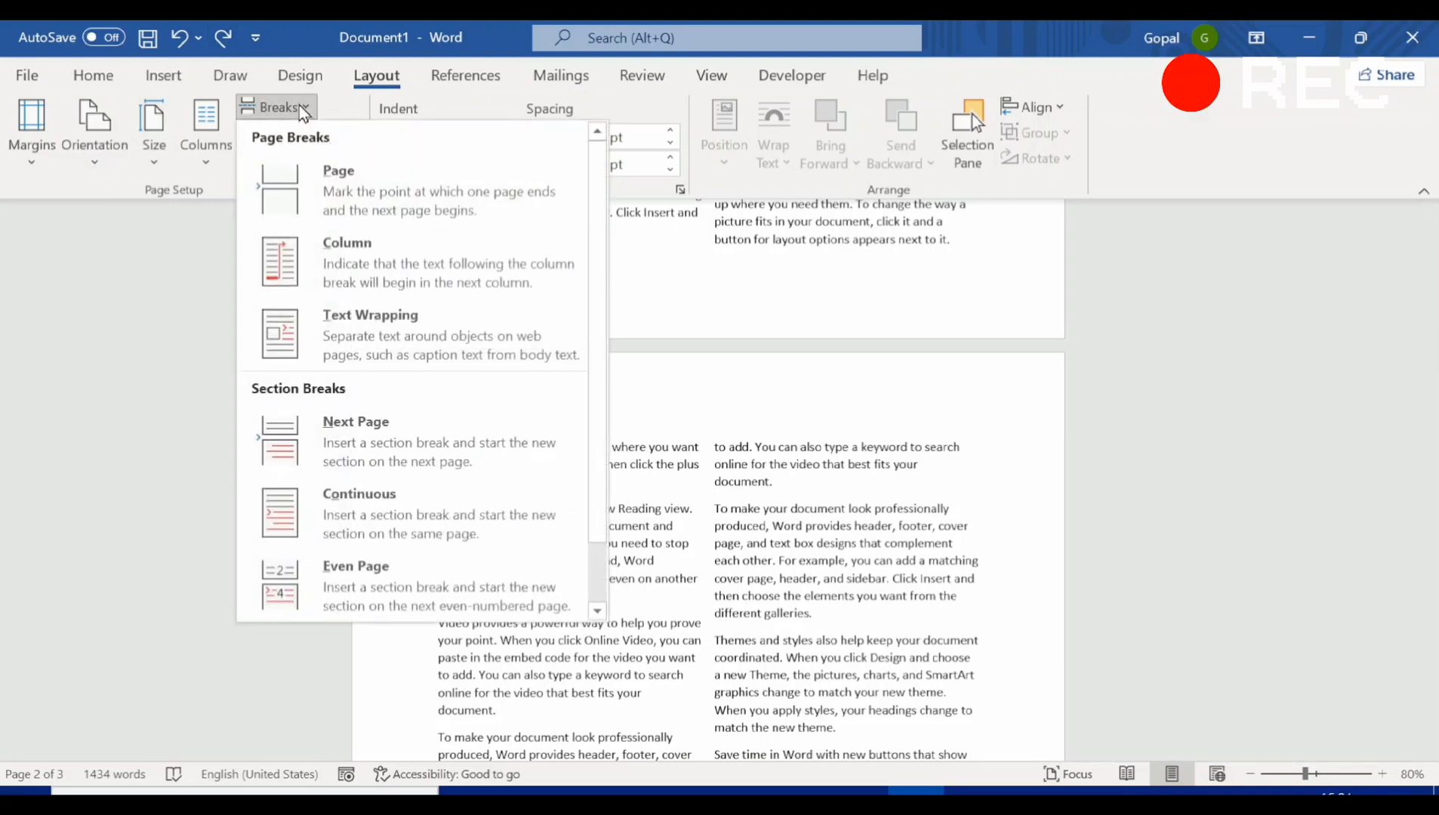
click(367, 262)
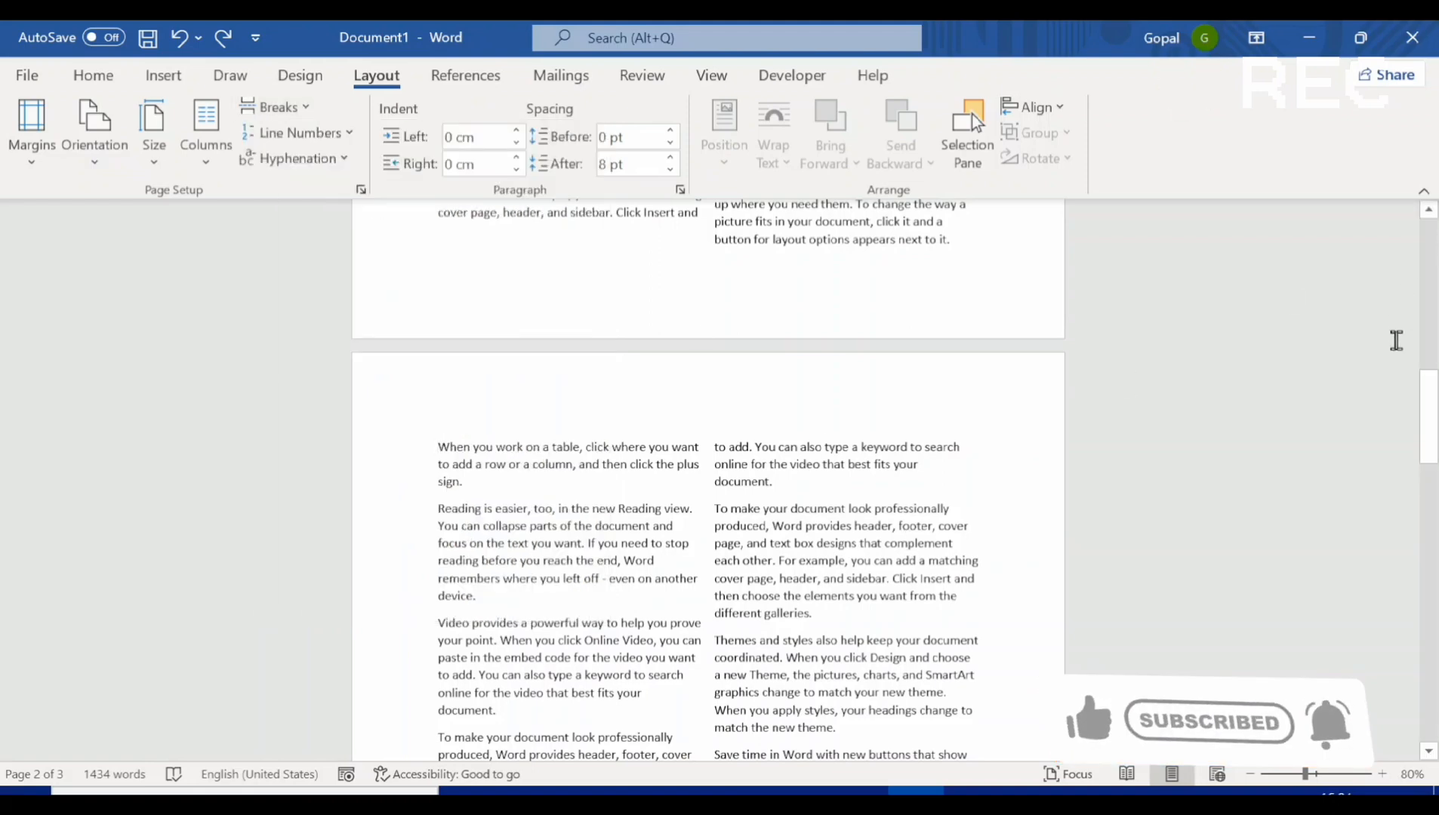
drag(1428, 413, 1425, 225)
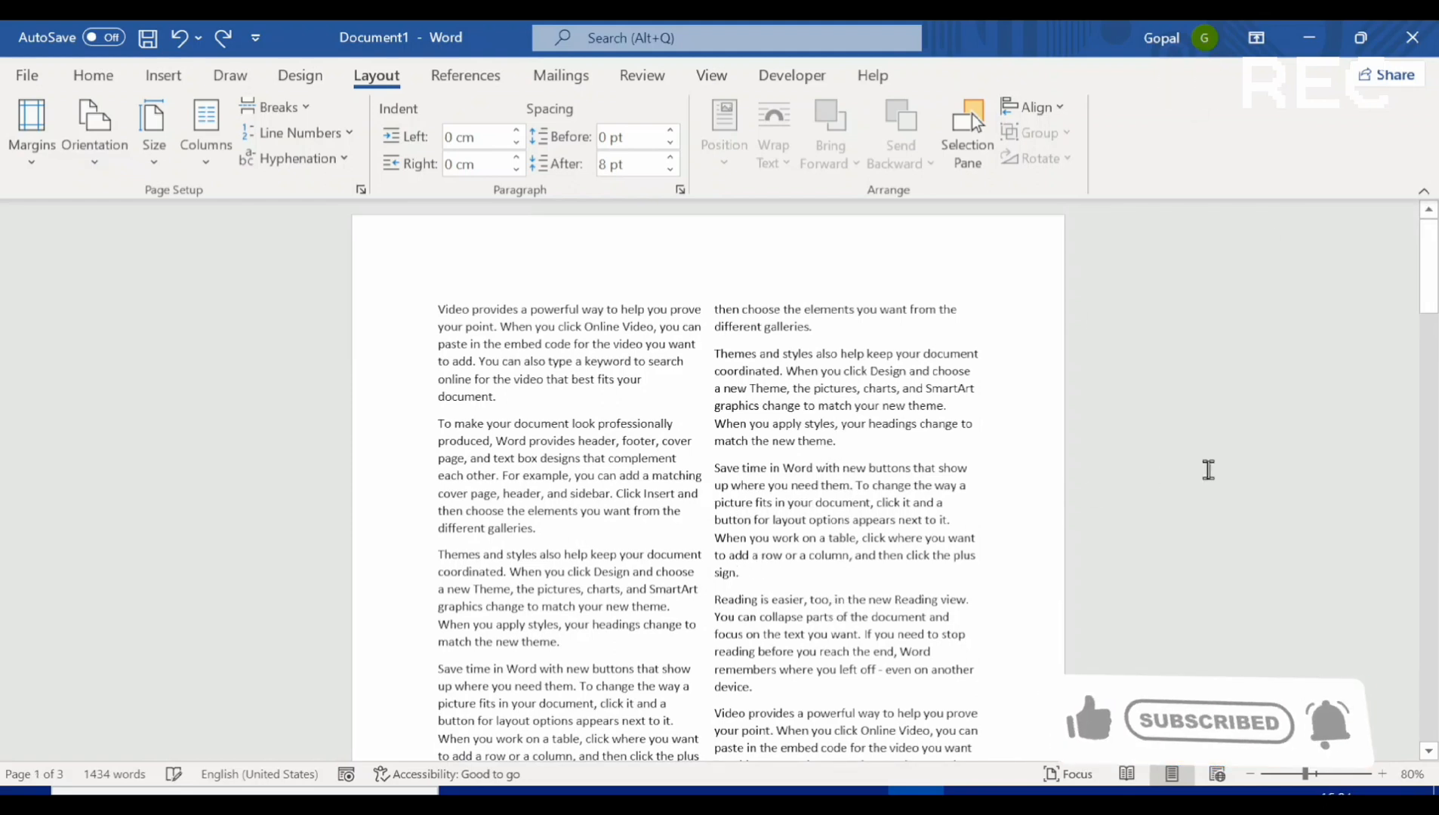
- Try a column break after the "Save time in Word" paragraph in the second column of page 1, and undo it
drag(1429, 302, 1429, 343)
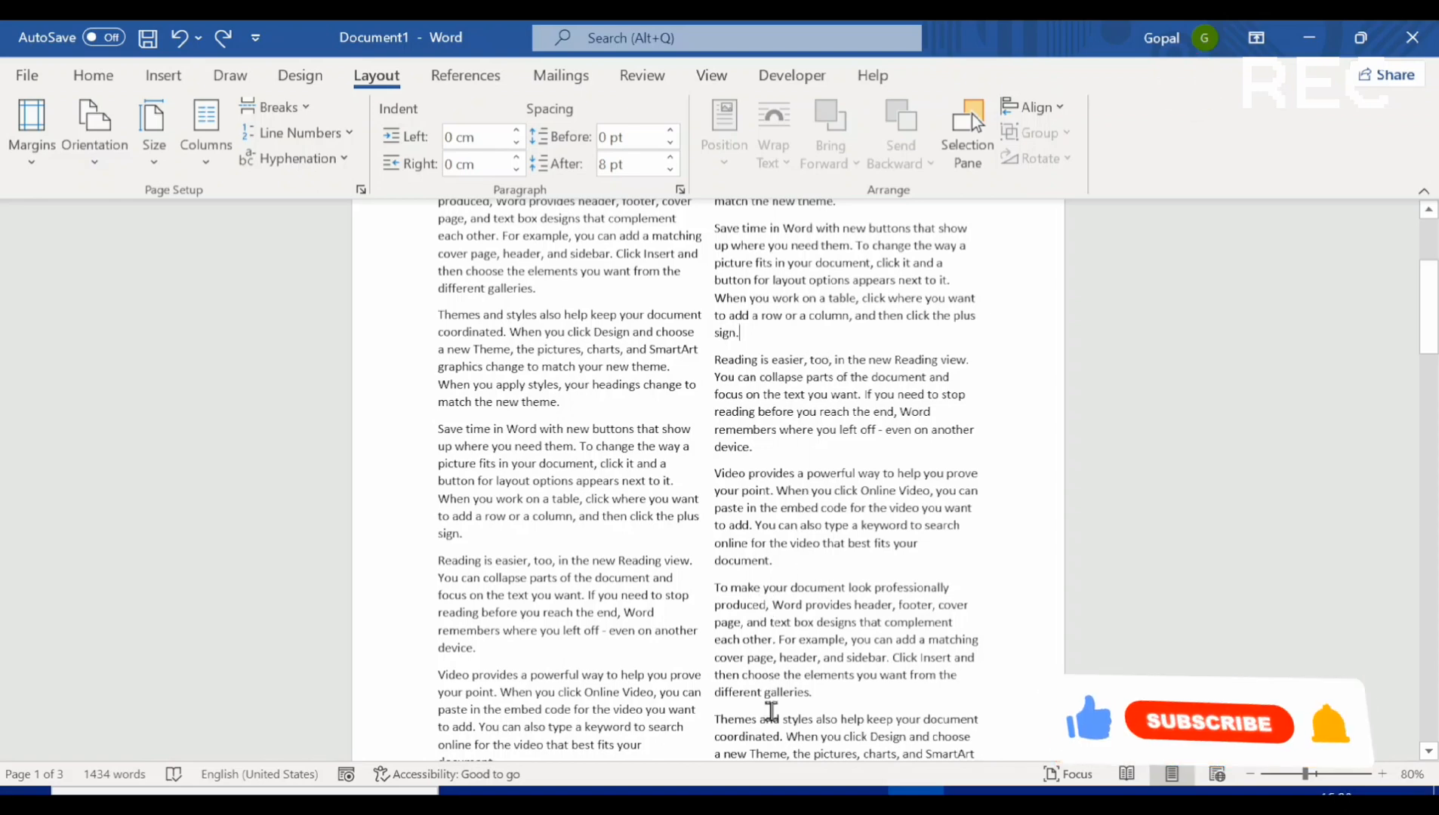
click(297, 108)
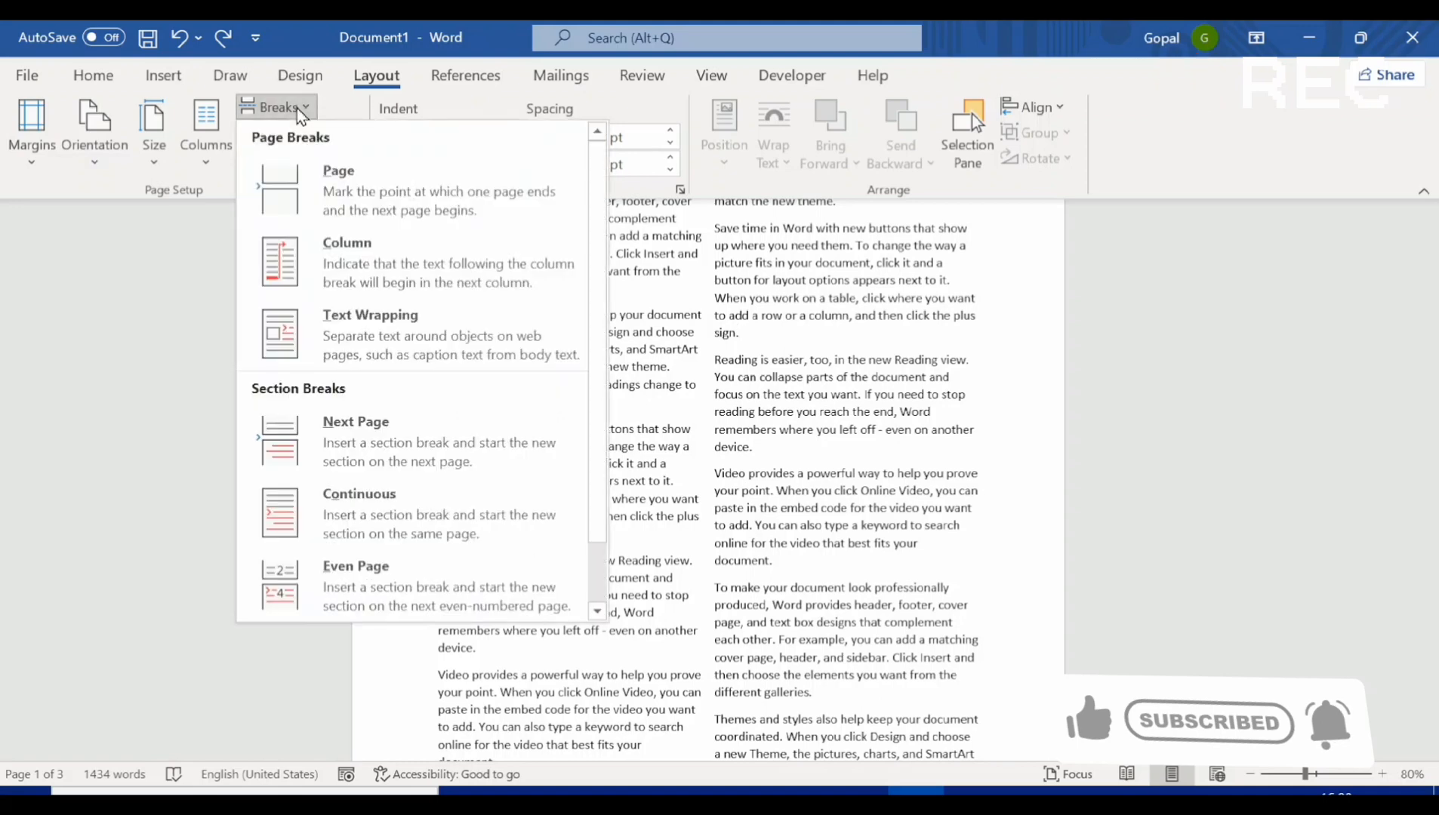
click(341, 272)
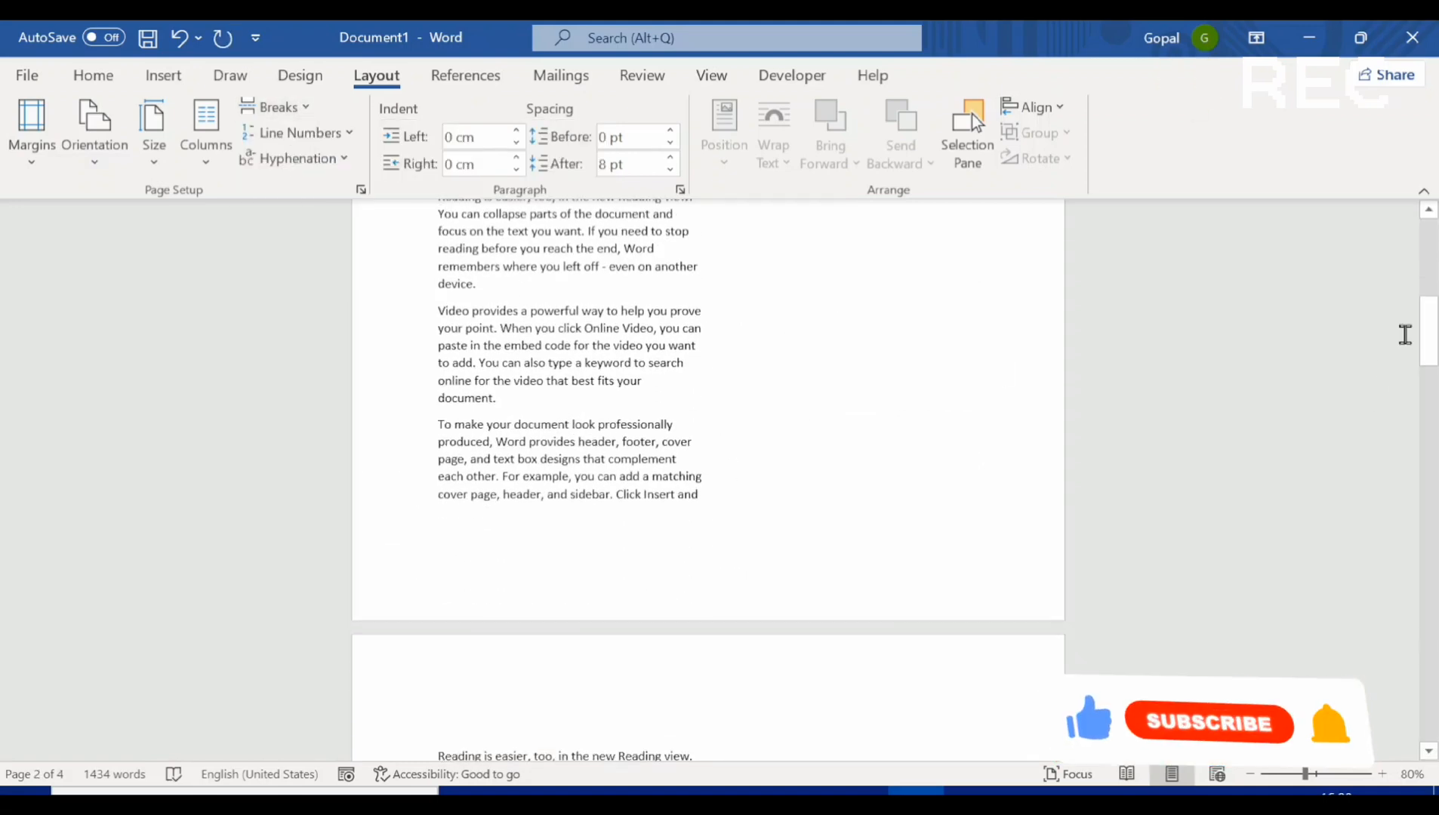
drag(1427, 332, 1425, 280)
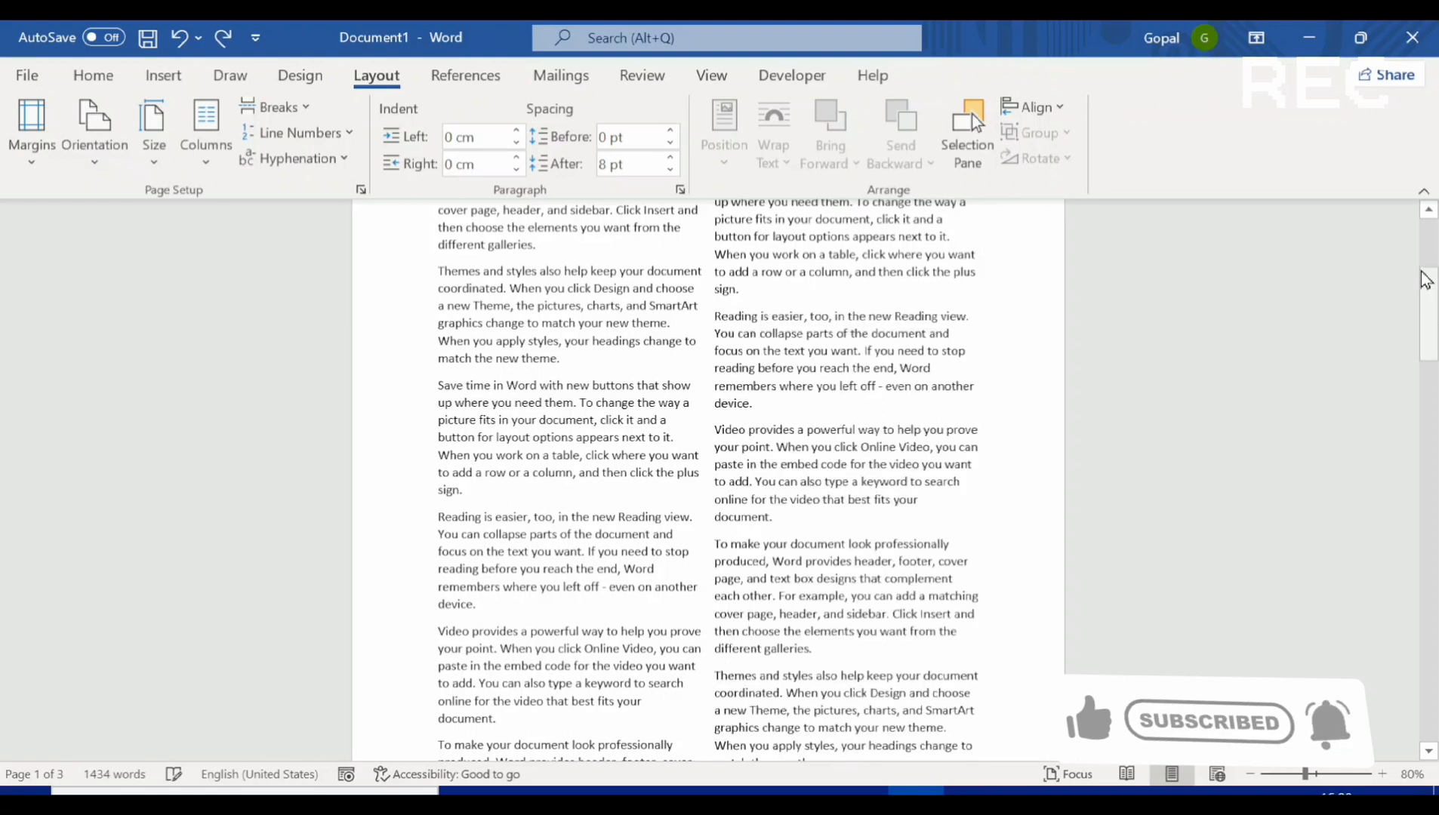
- Try splitting the "Reading is easier" paragraph in the second column before "focus on the text you want", and rejoin it
click(301, 106)
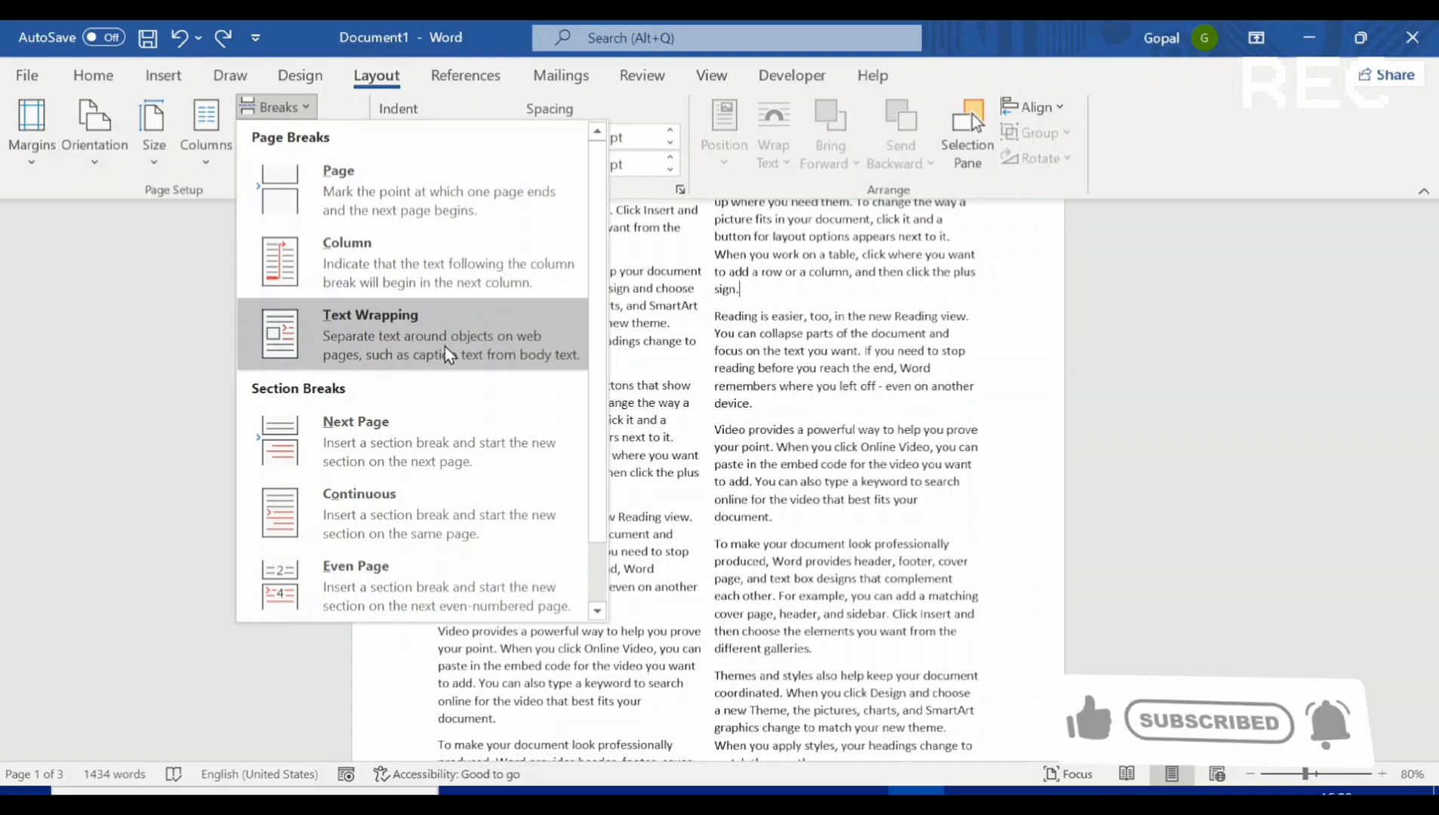
click(921, 378)
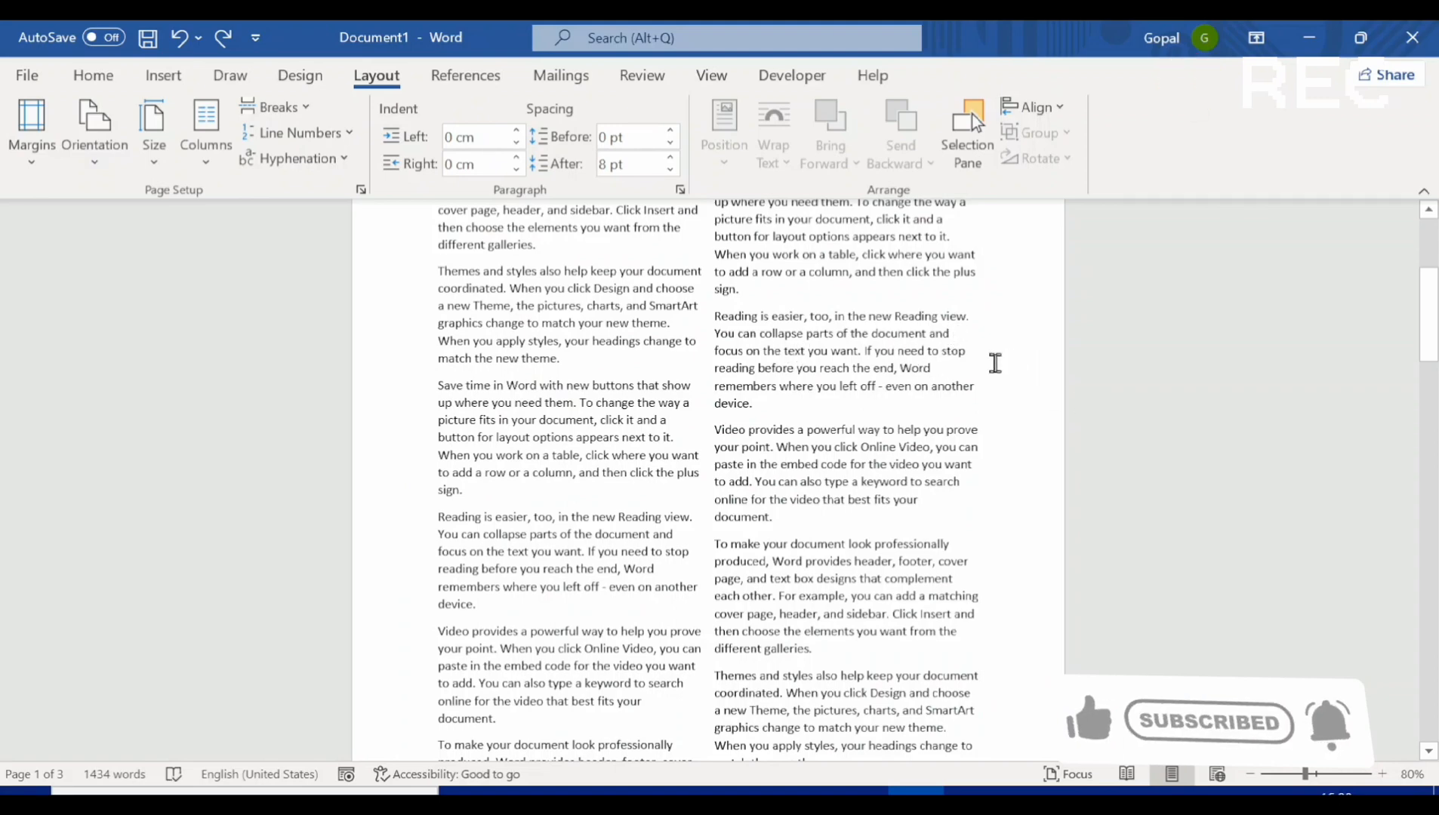
key(Return)
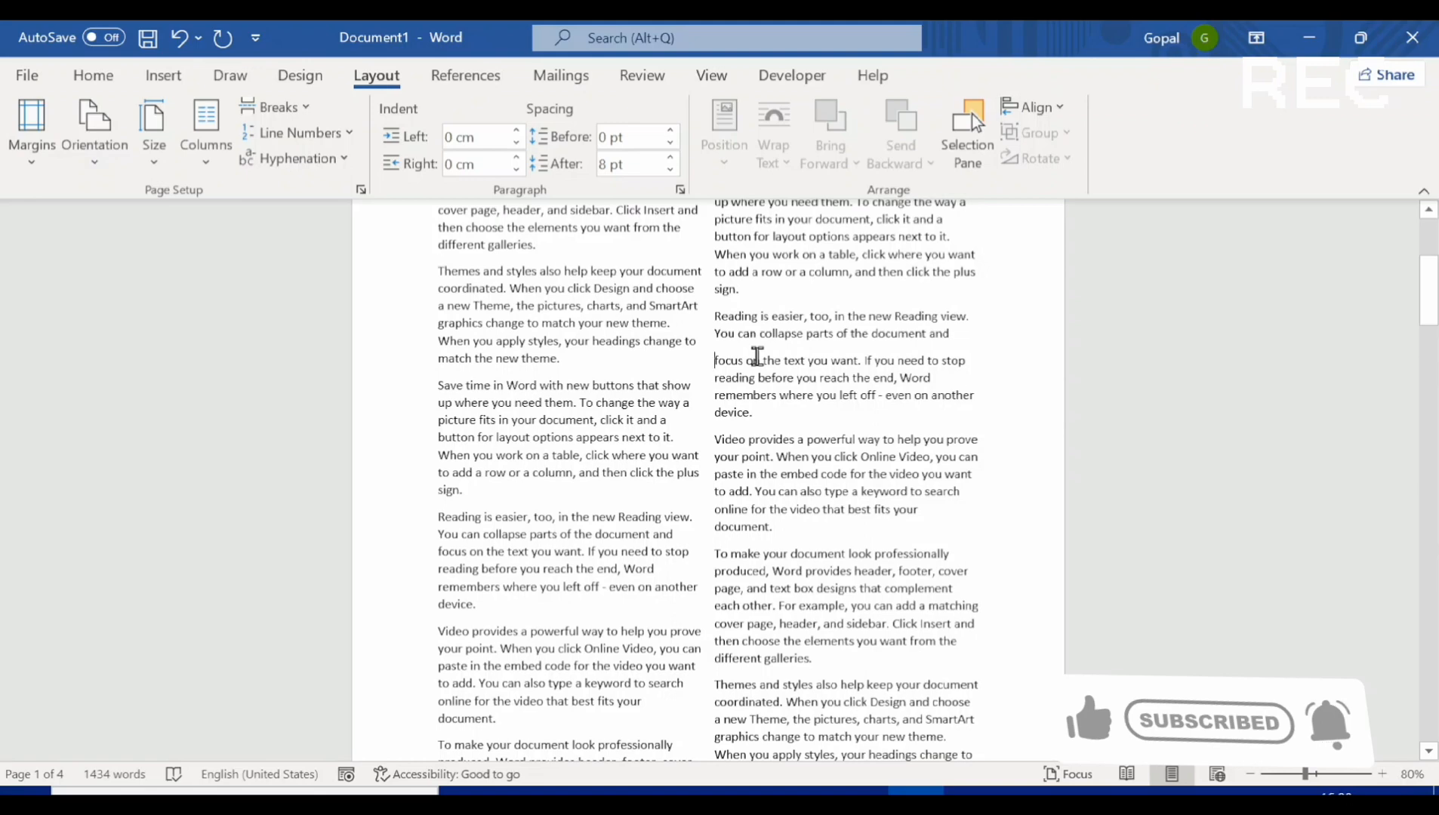
key(BackSpace)
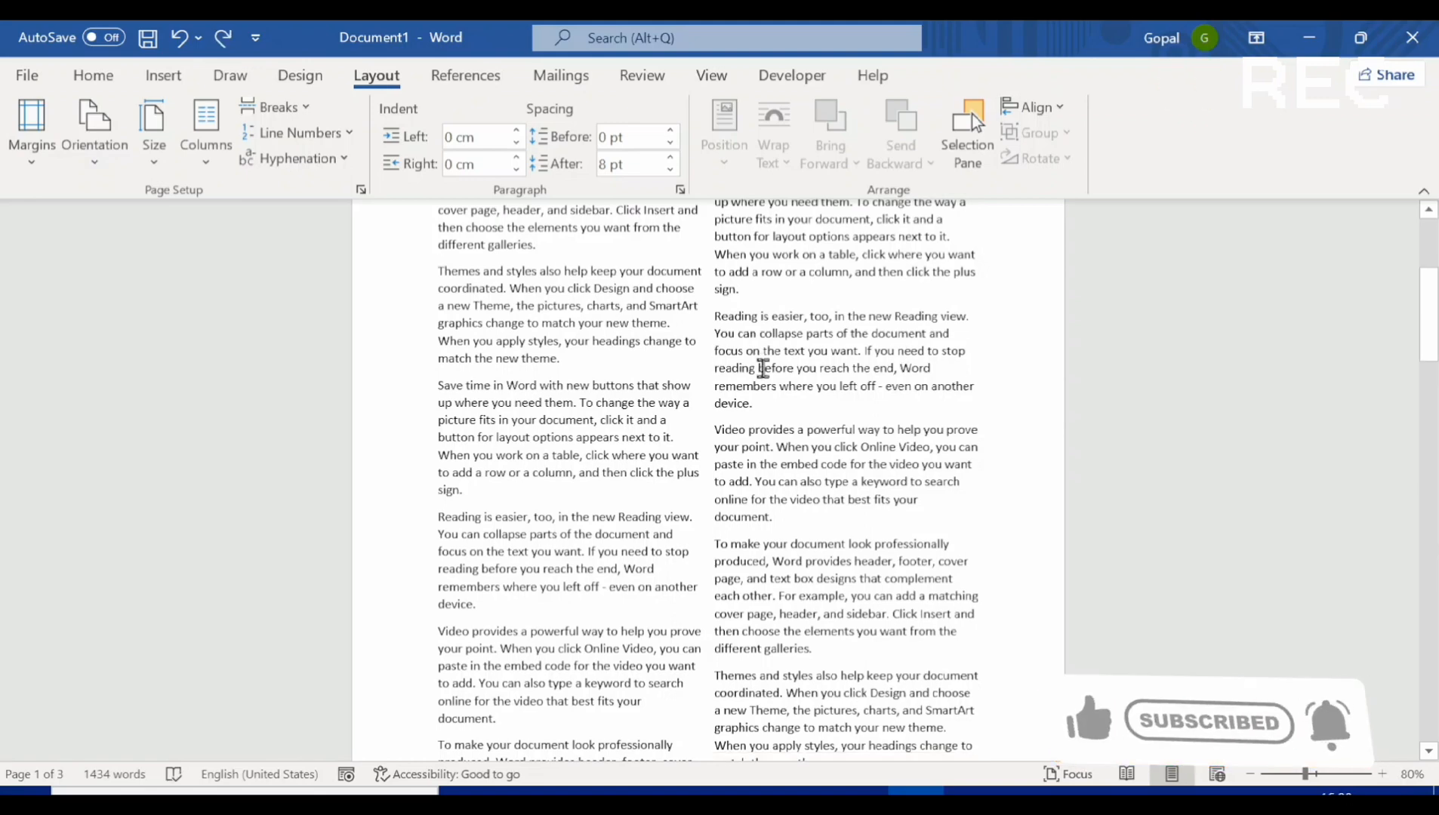
- Insert text wrapping breaks after and before "If you need to stop" in the second column's "Reading is easier" paragraph
click(970, 357)
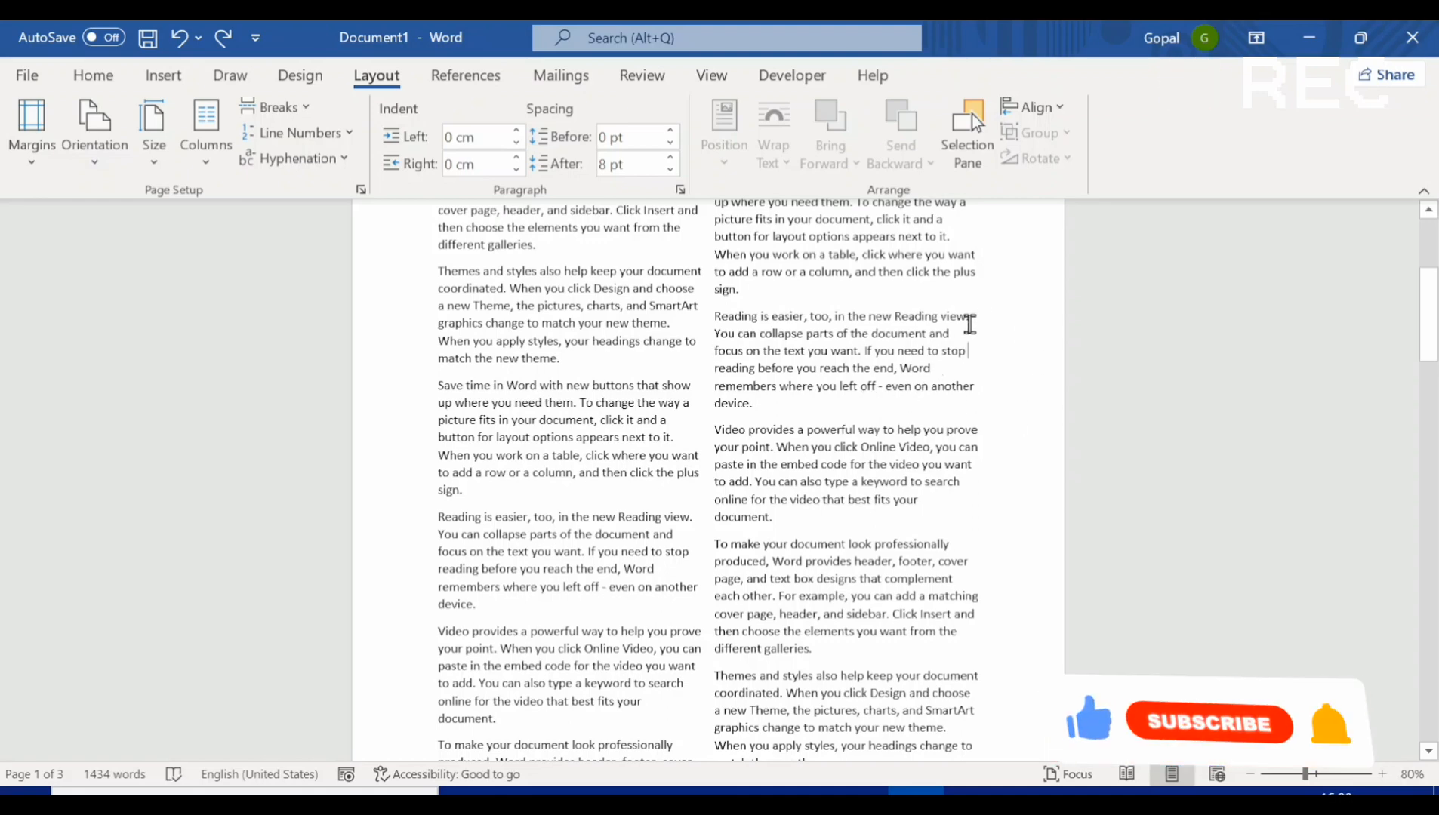
click(306, 107)
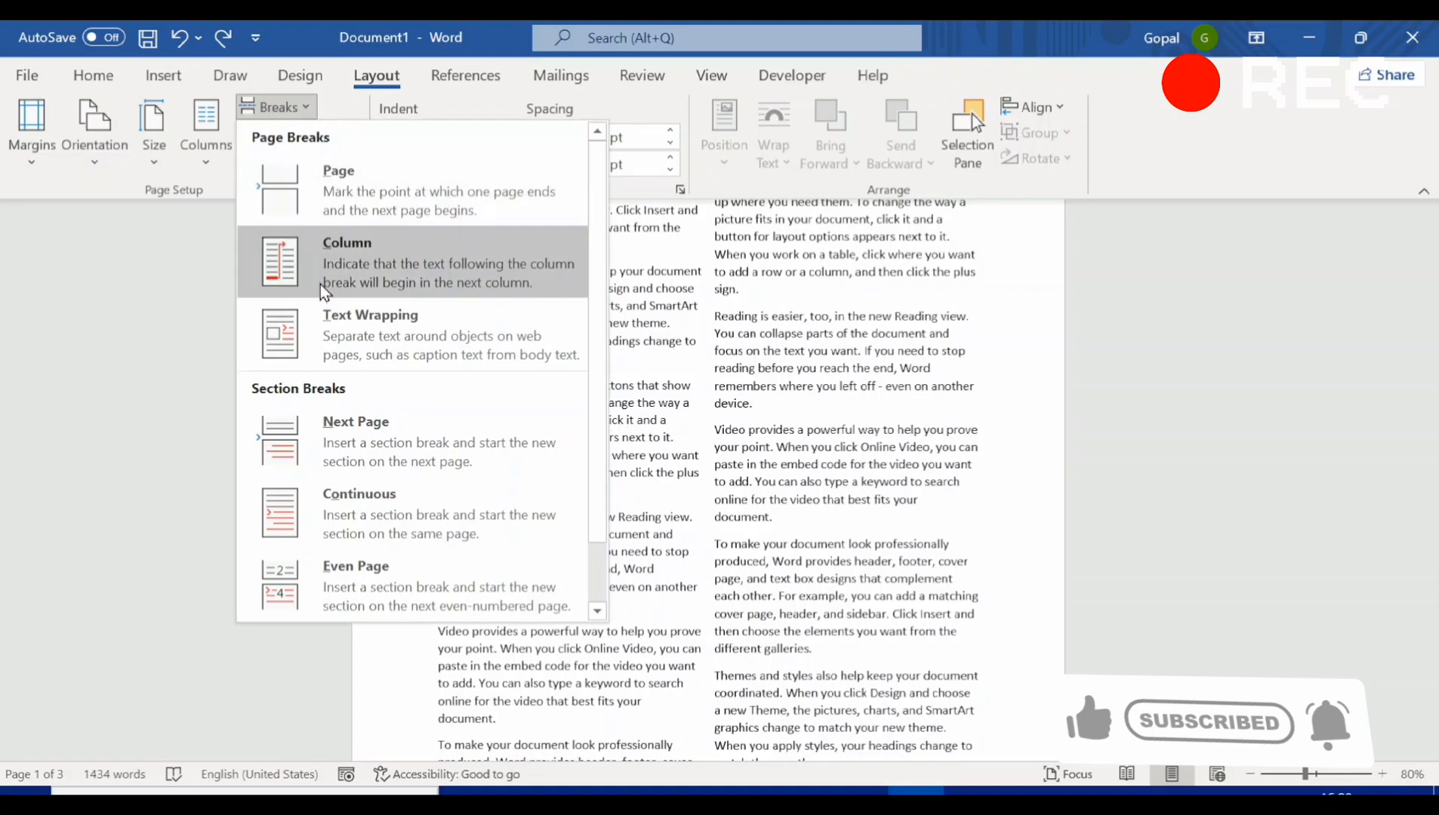
click(373, 334)
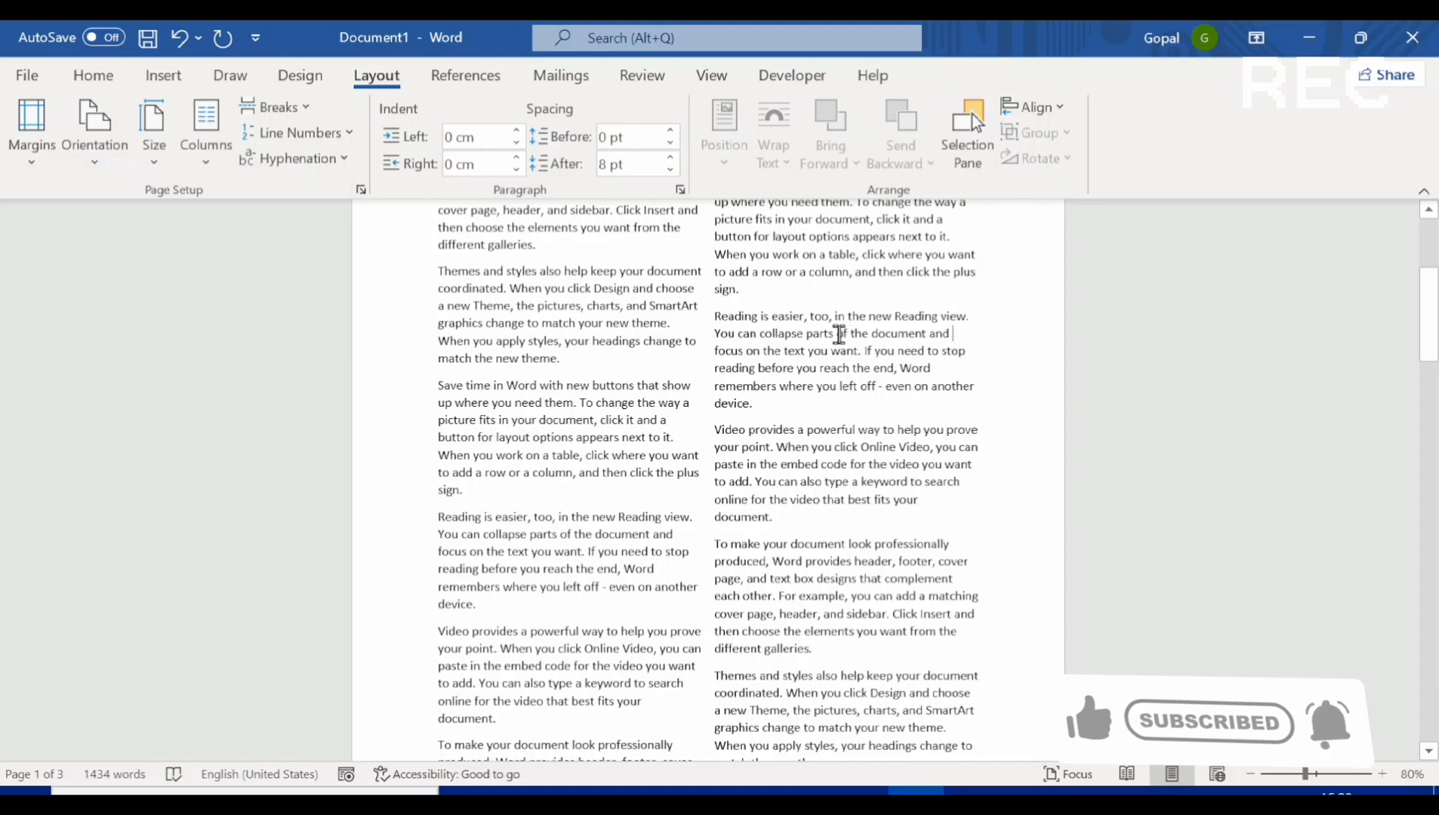
click(866, 351)
click(301, 106)
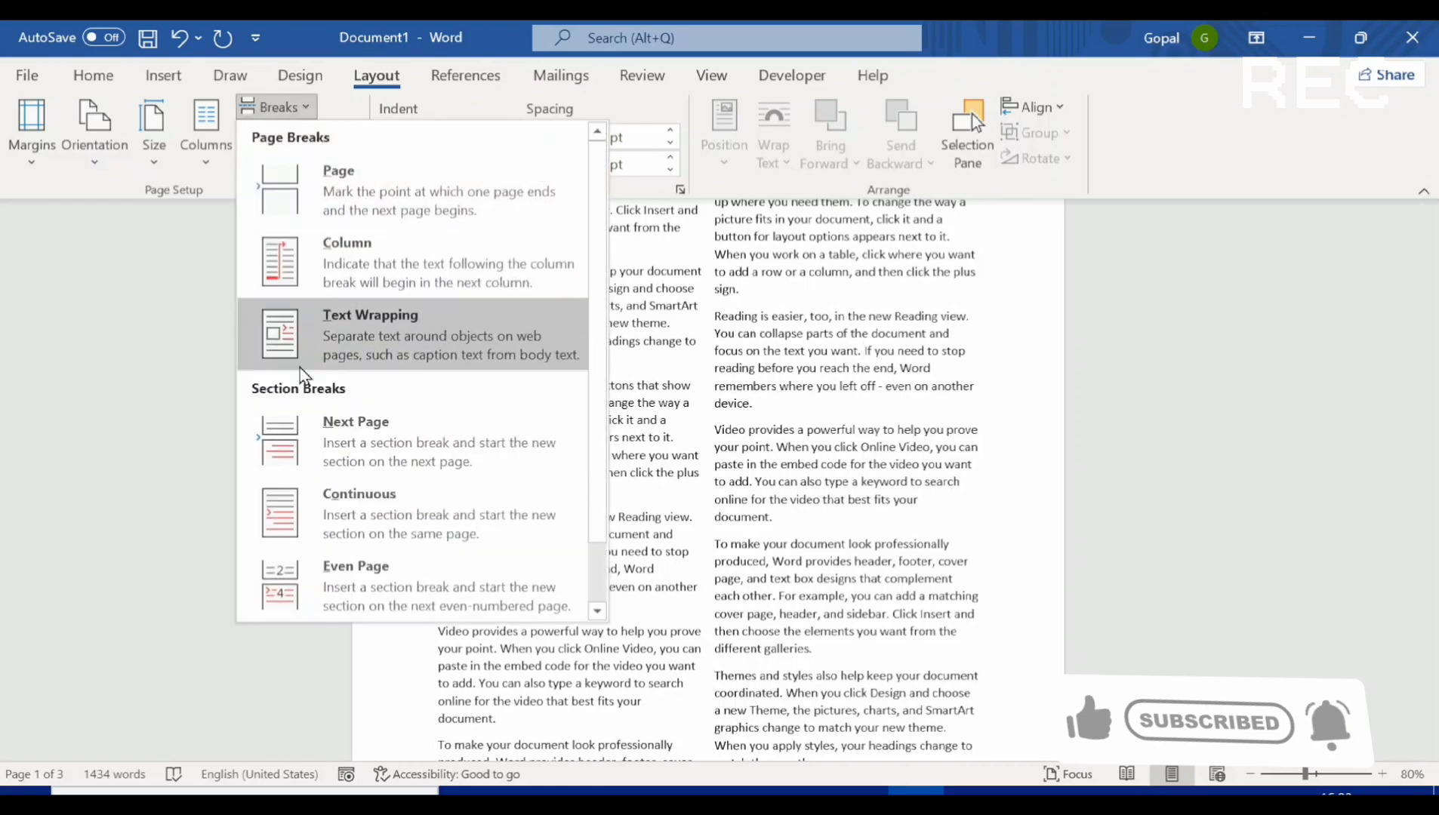
click(337, 343)
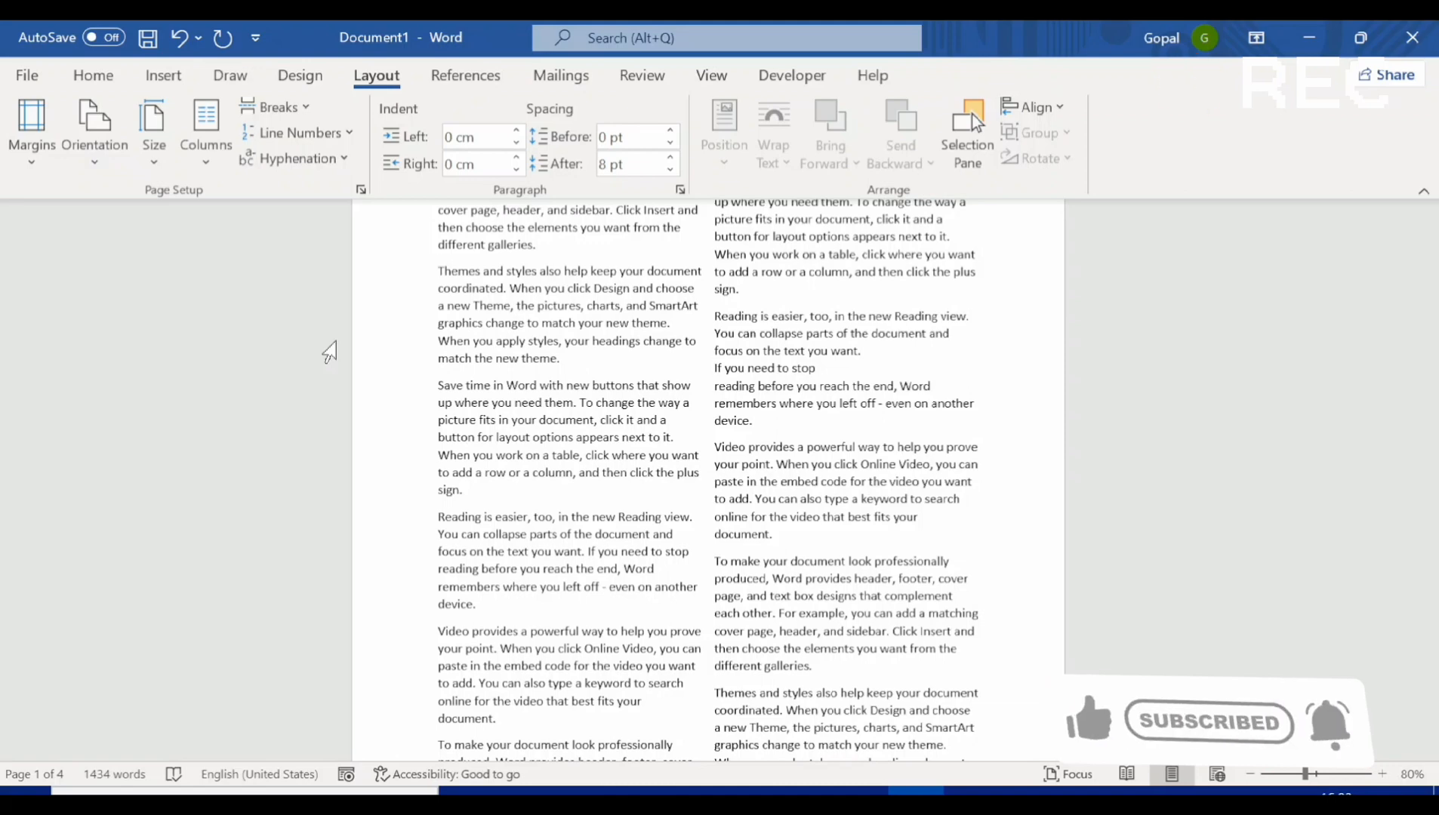
- Review the page break and section break types available for the document, including even page and odd page
click(306, 106)
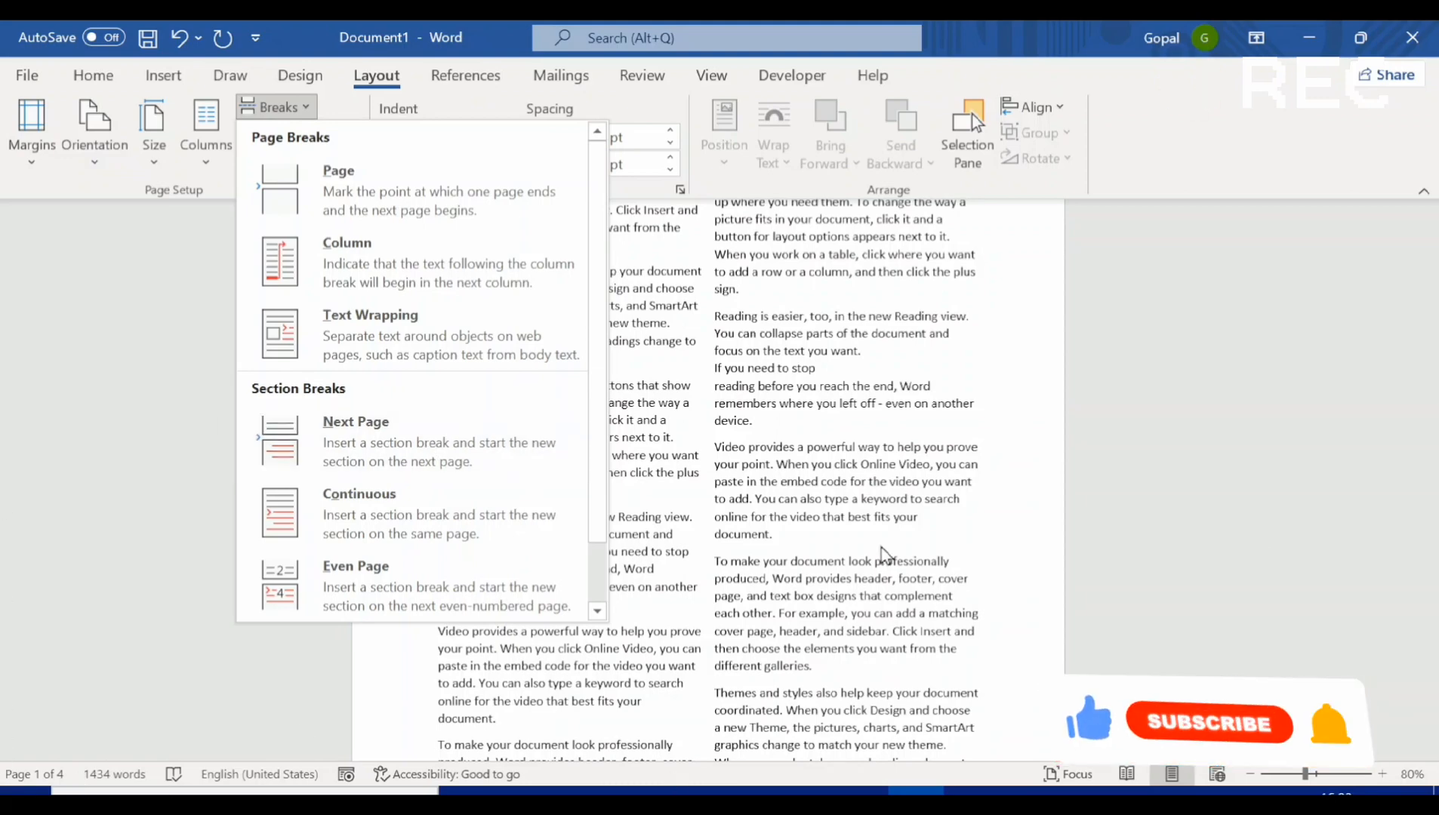
click(863, 498)
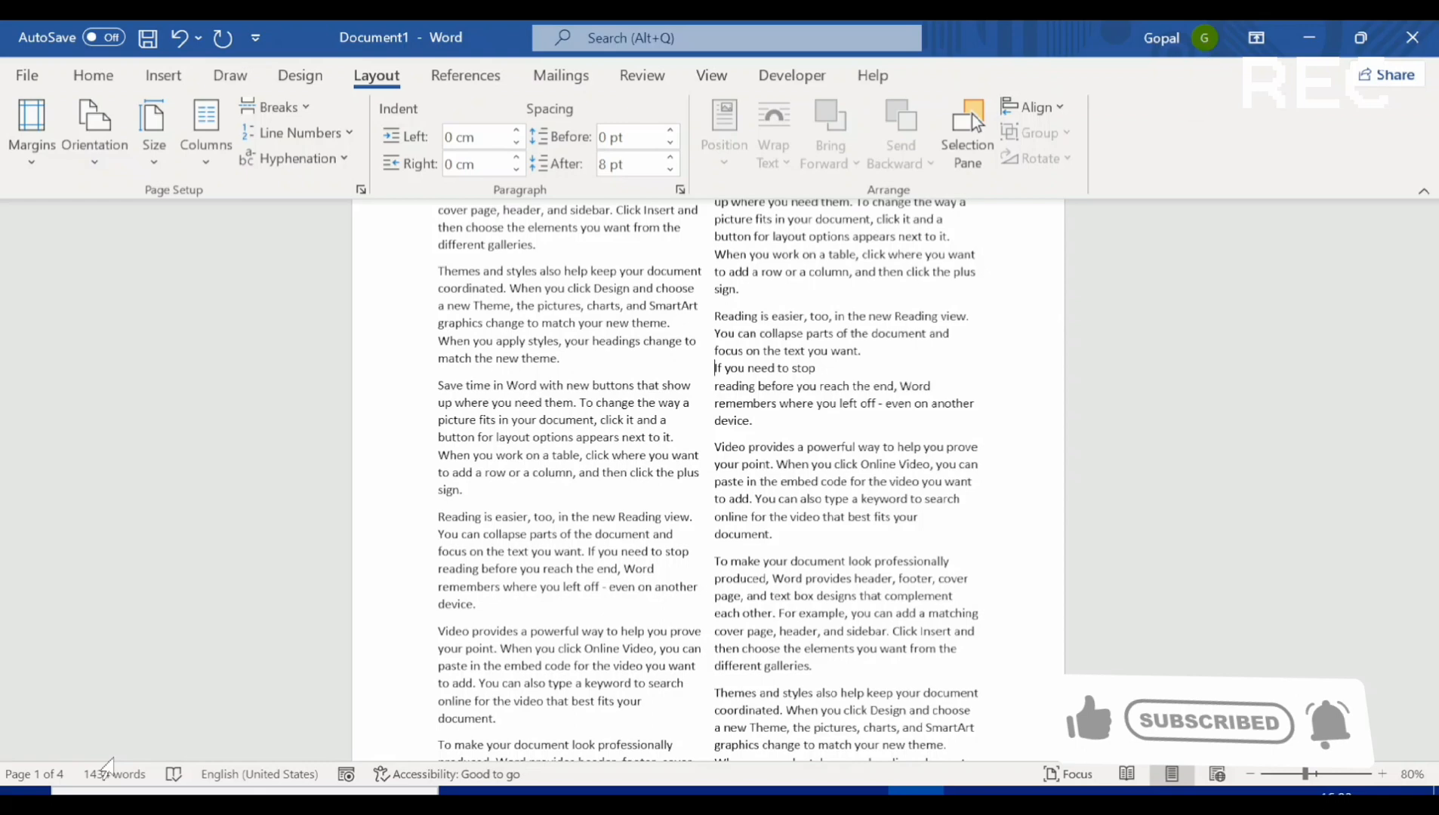
click(305, 106)
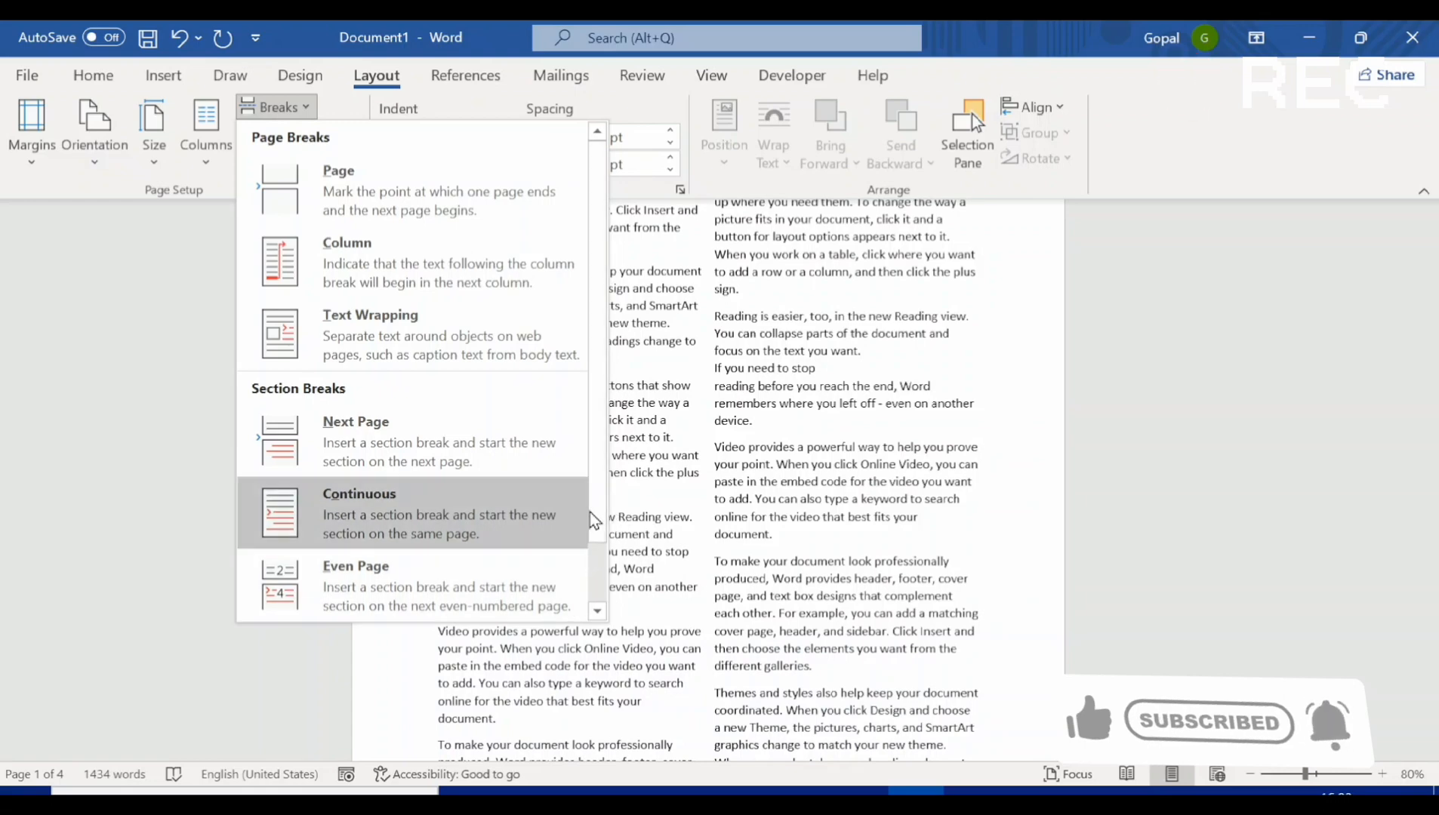
scroll(597, 512, down, 1)
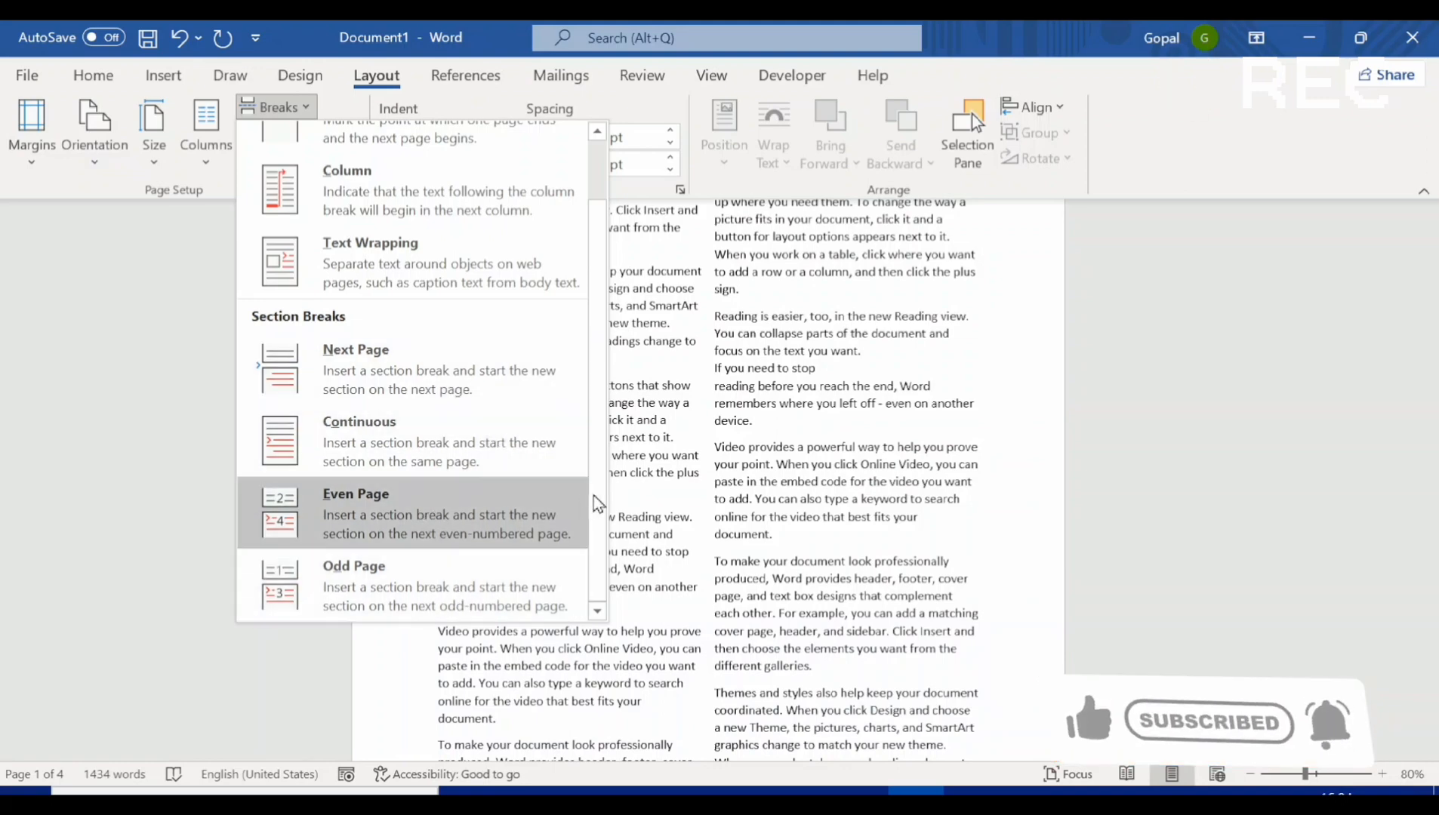
scroll(604, 494, up, 2)
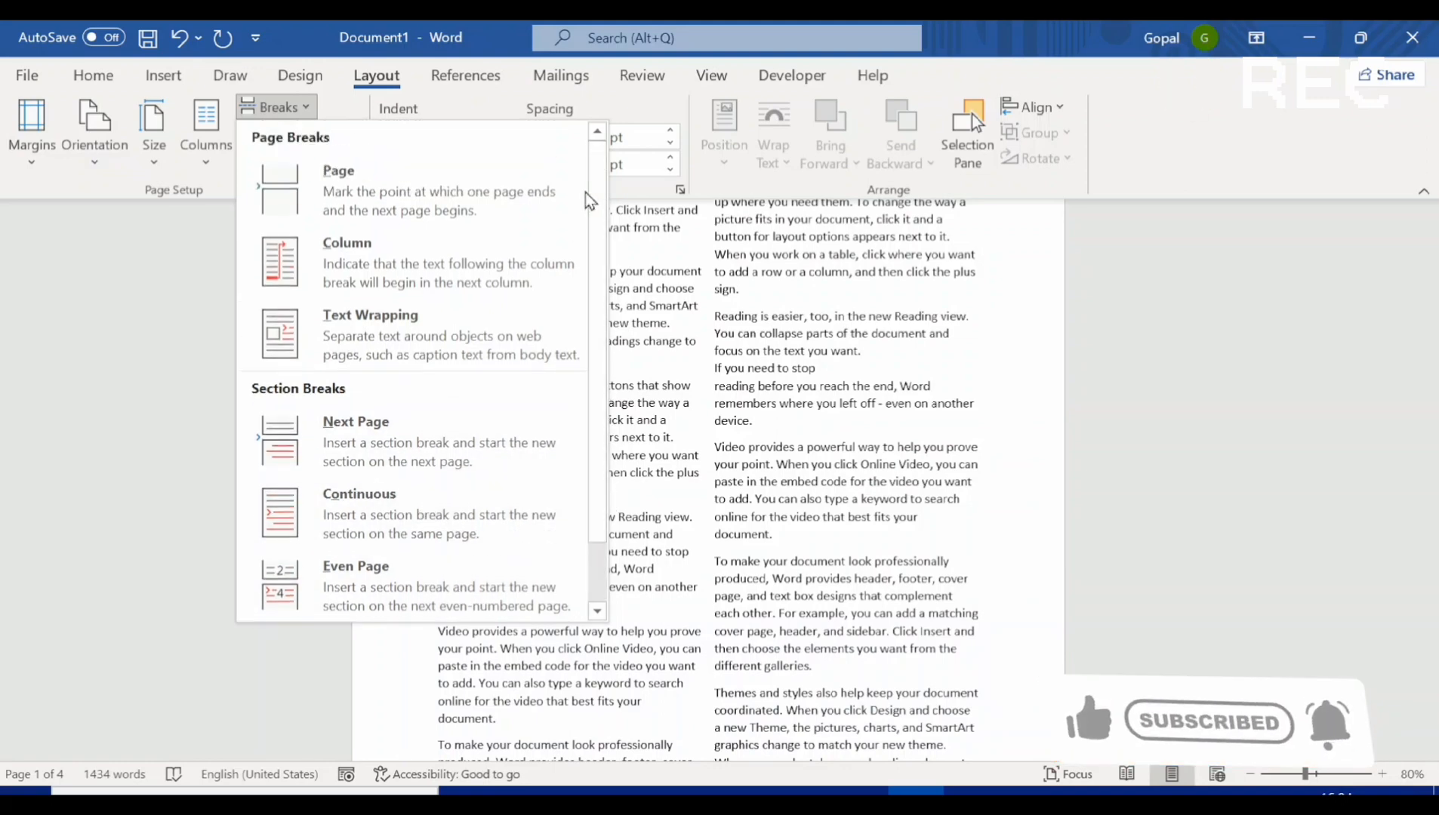
click(302, 106)
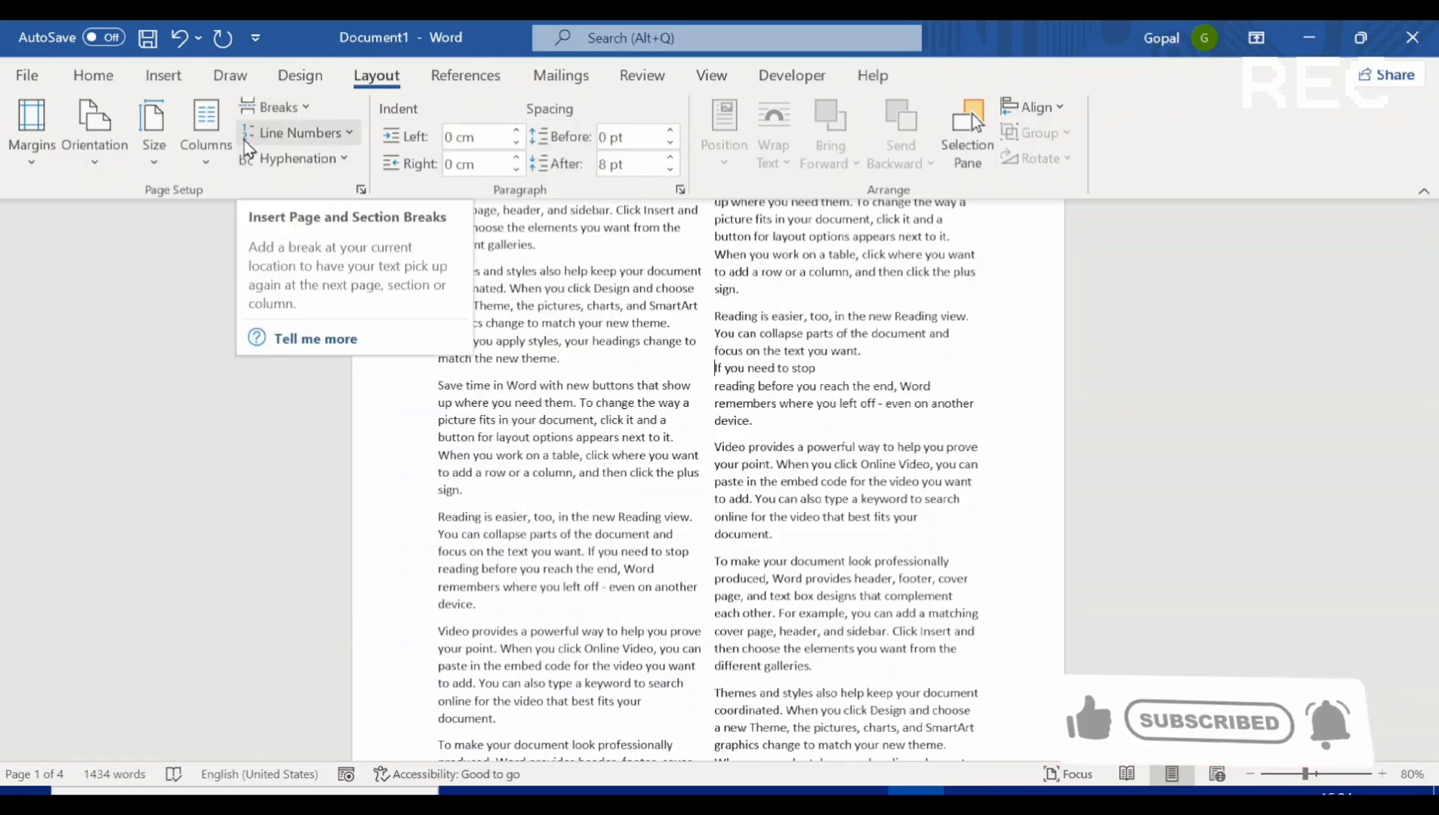
- Change the document text to a one-column layout and return to the beginning of page 1
click(217, 151)
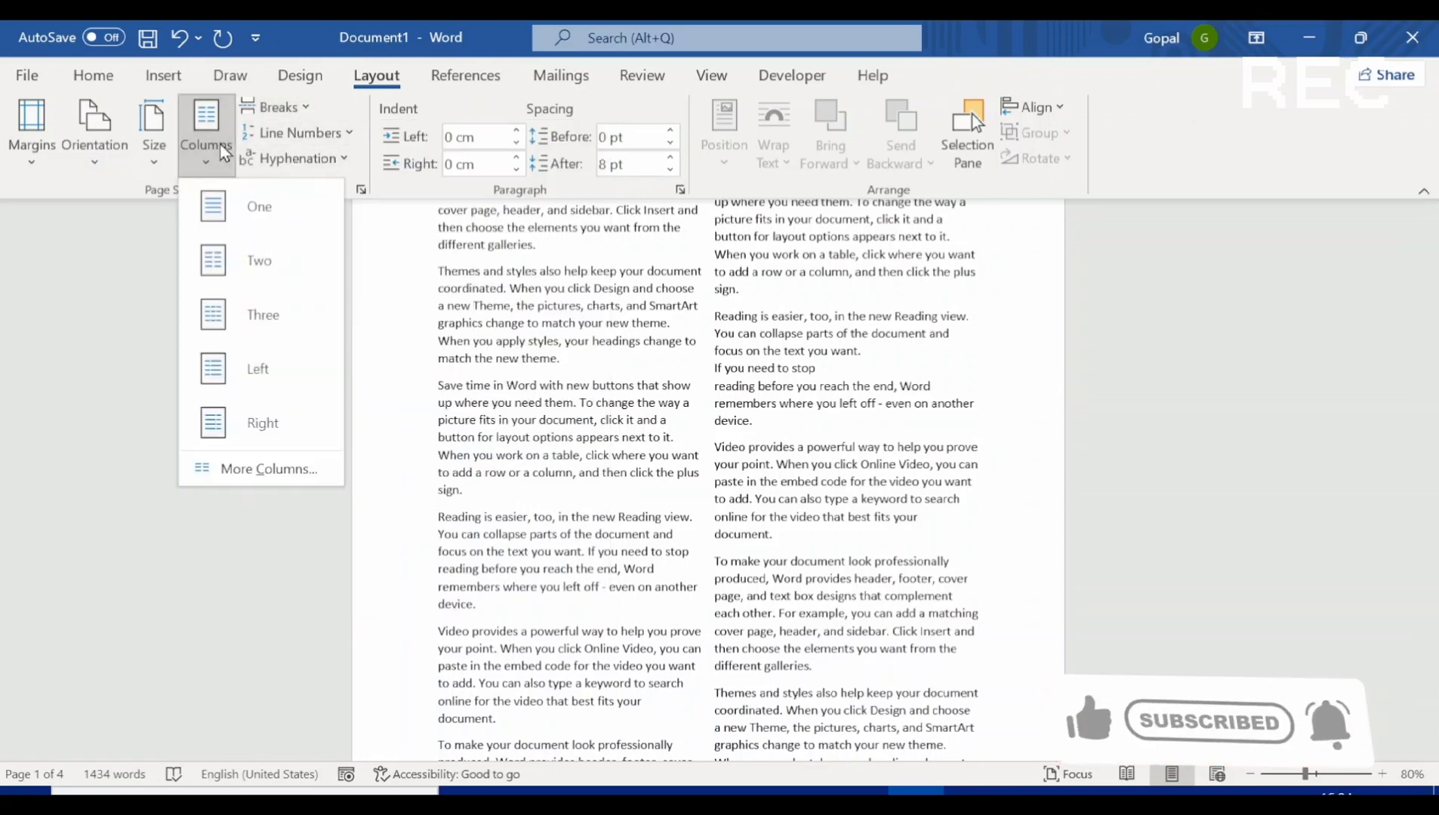
click(230, 202)
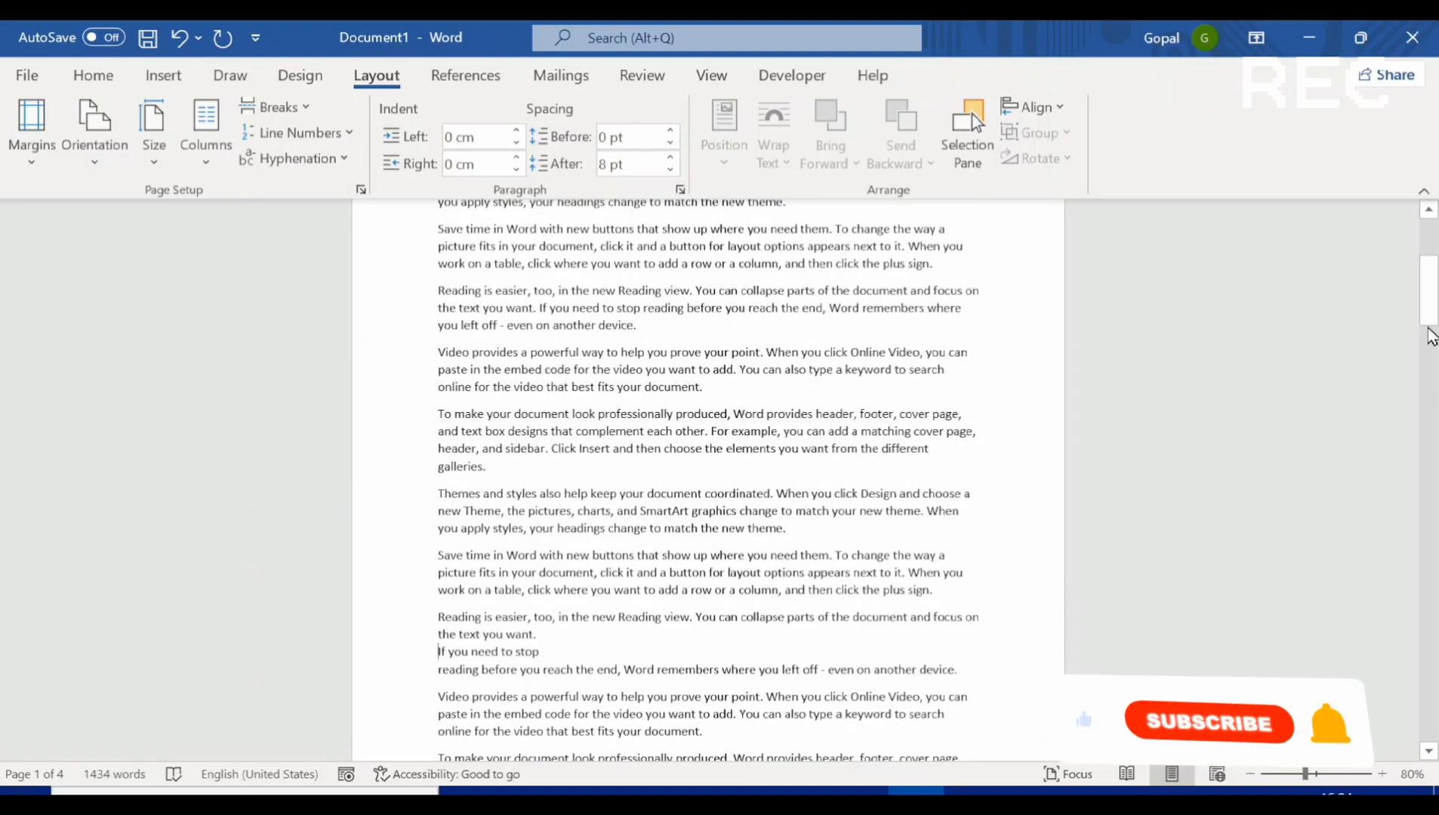
drag(1430, 332, 1416, 194)
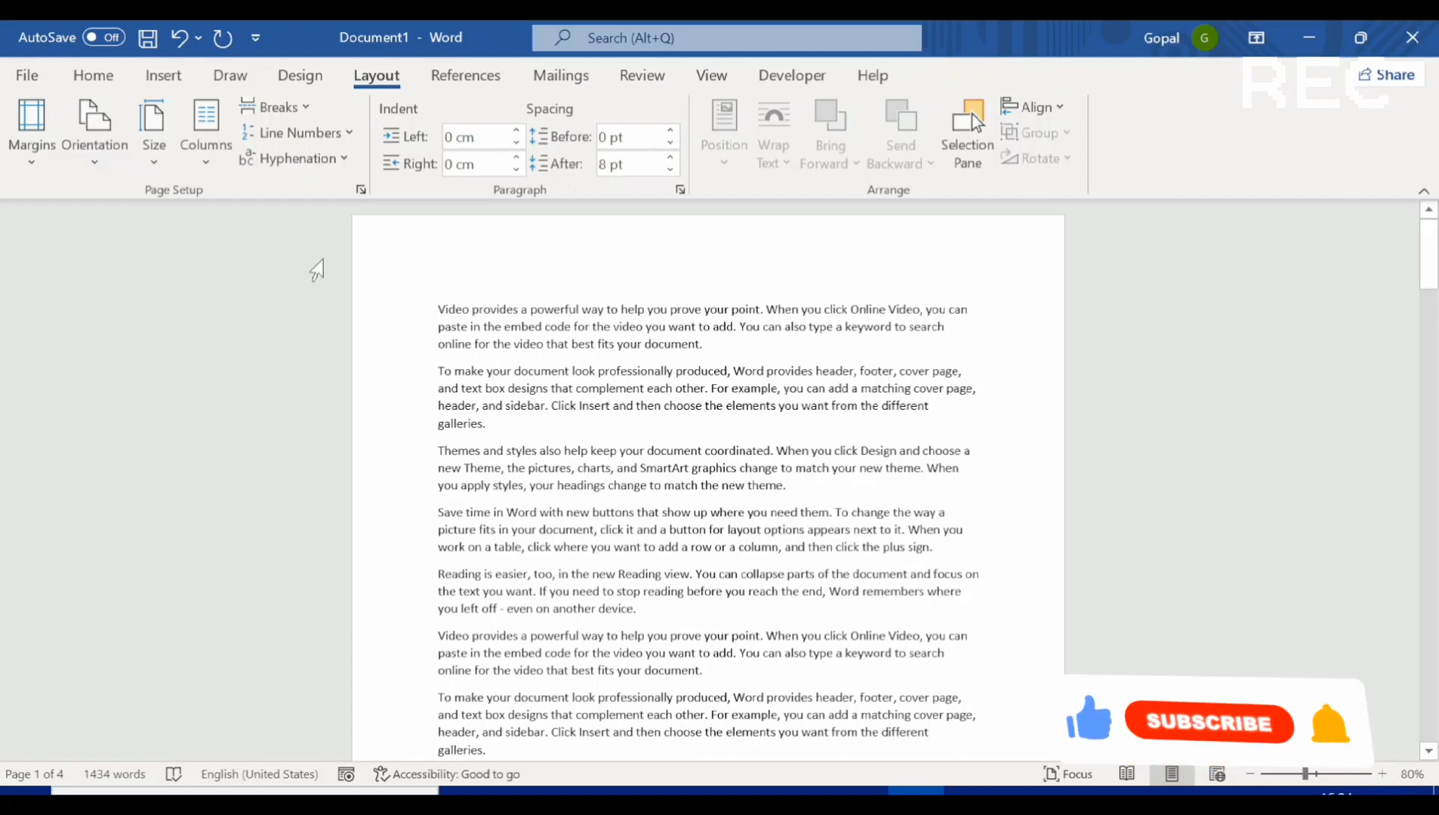
- Try continuous line numbering and check how the numbers run from page 1 onto page 2
click(345, 134)
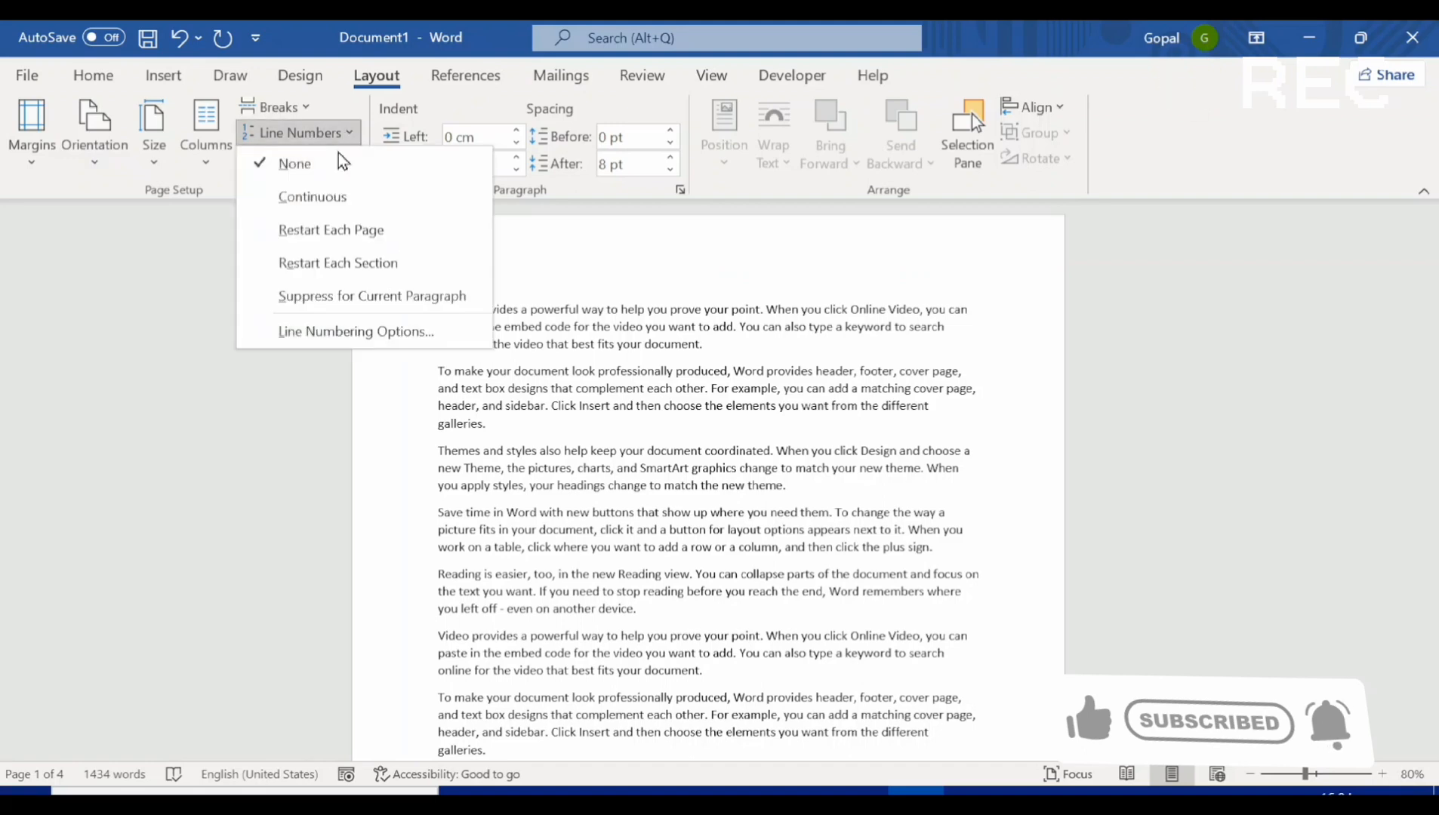
click(327, 197)
scroll(327, 197, down, 4)
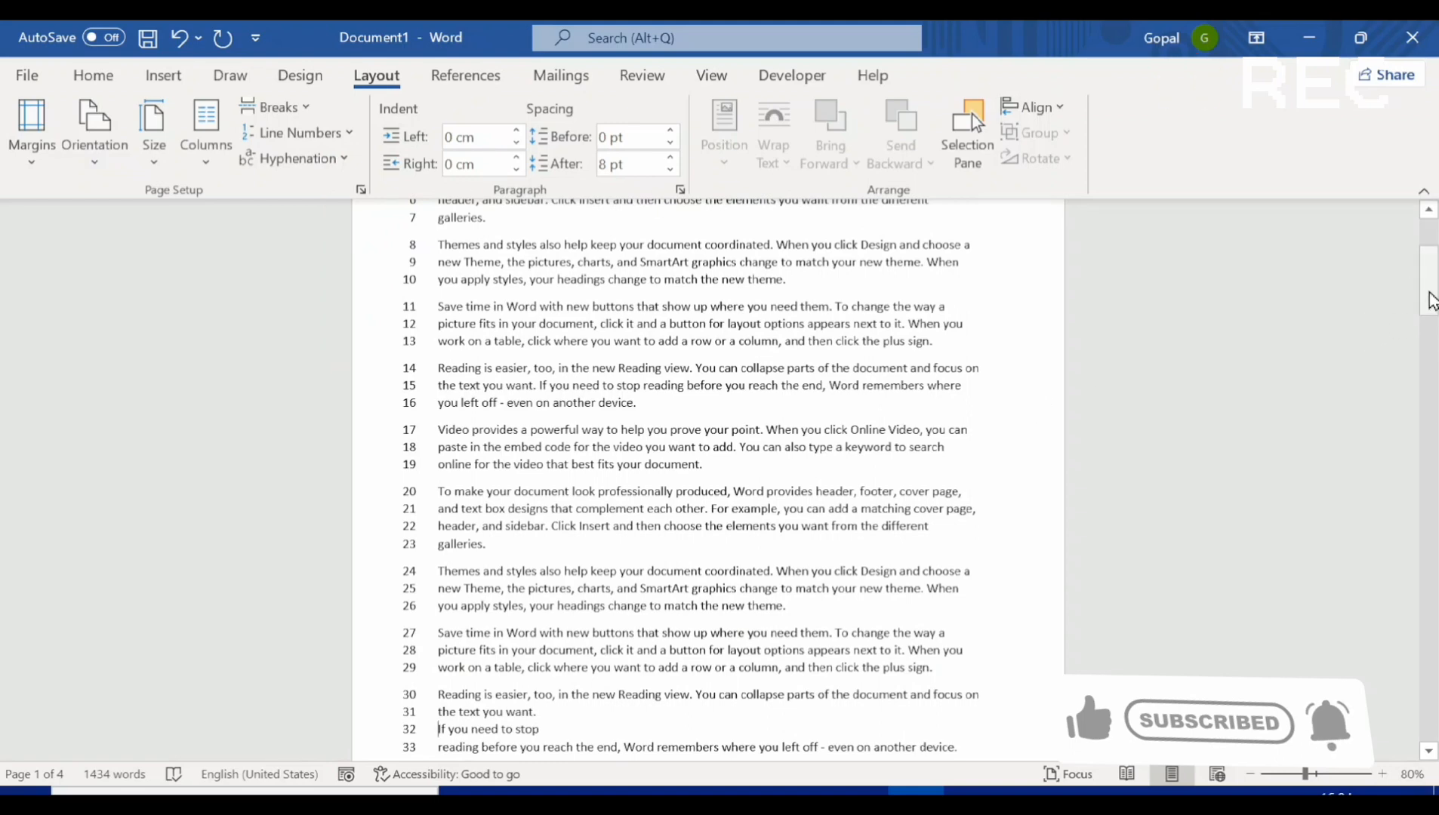
drag(1431, 301, 1359, 389)
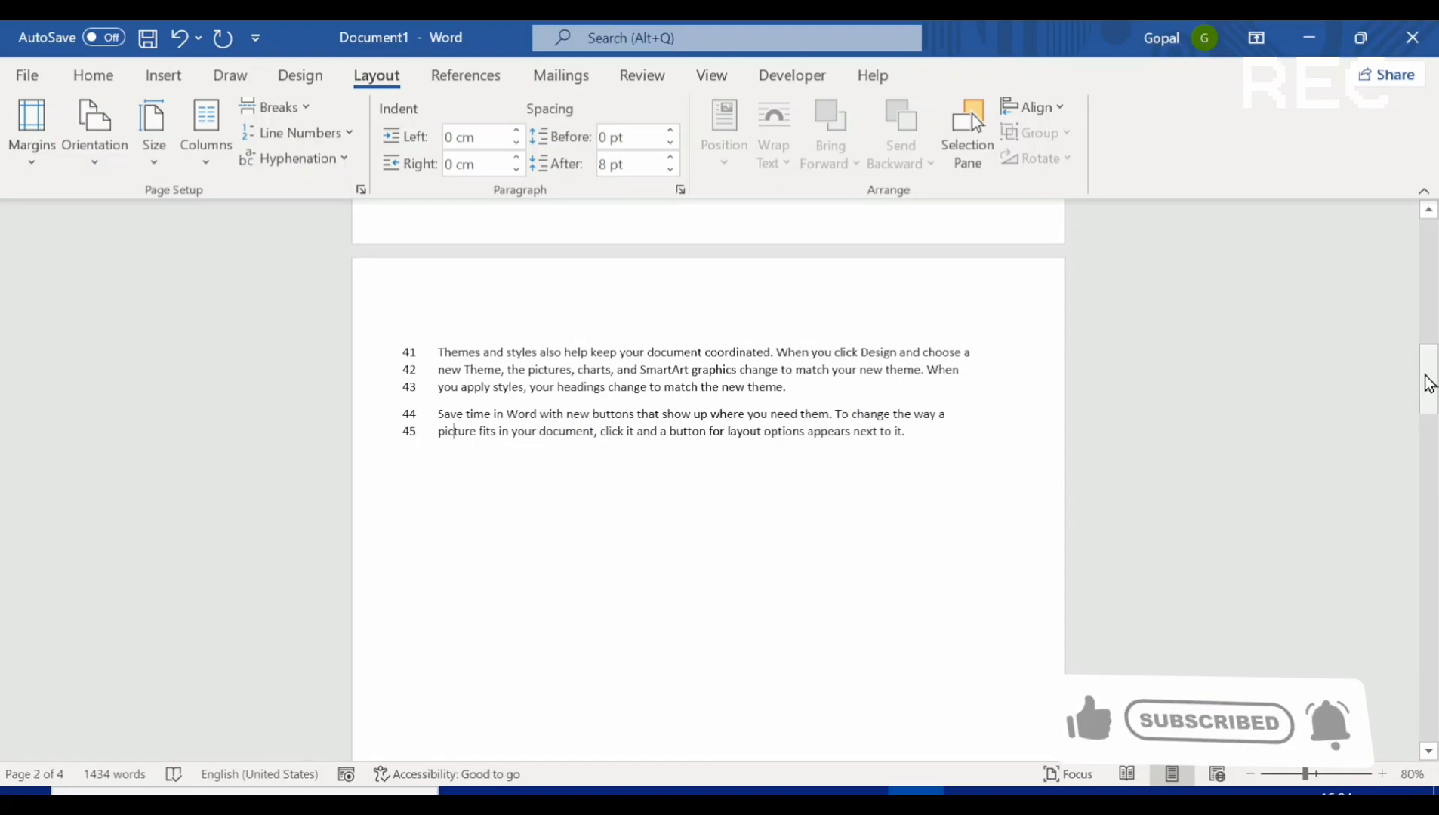
drag(1429, 384, 1389, 234)
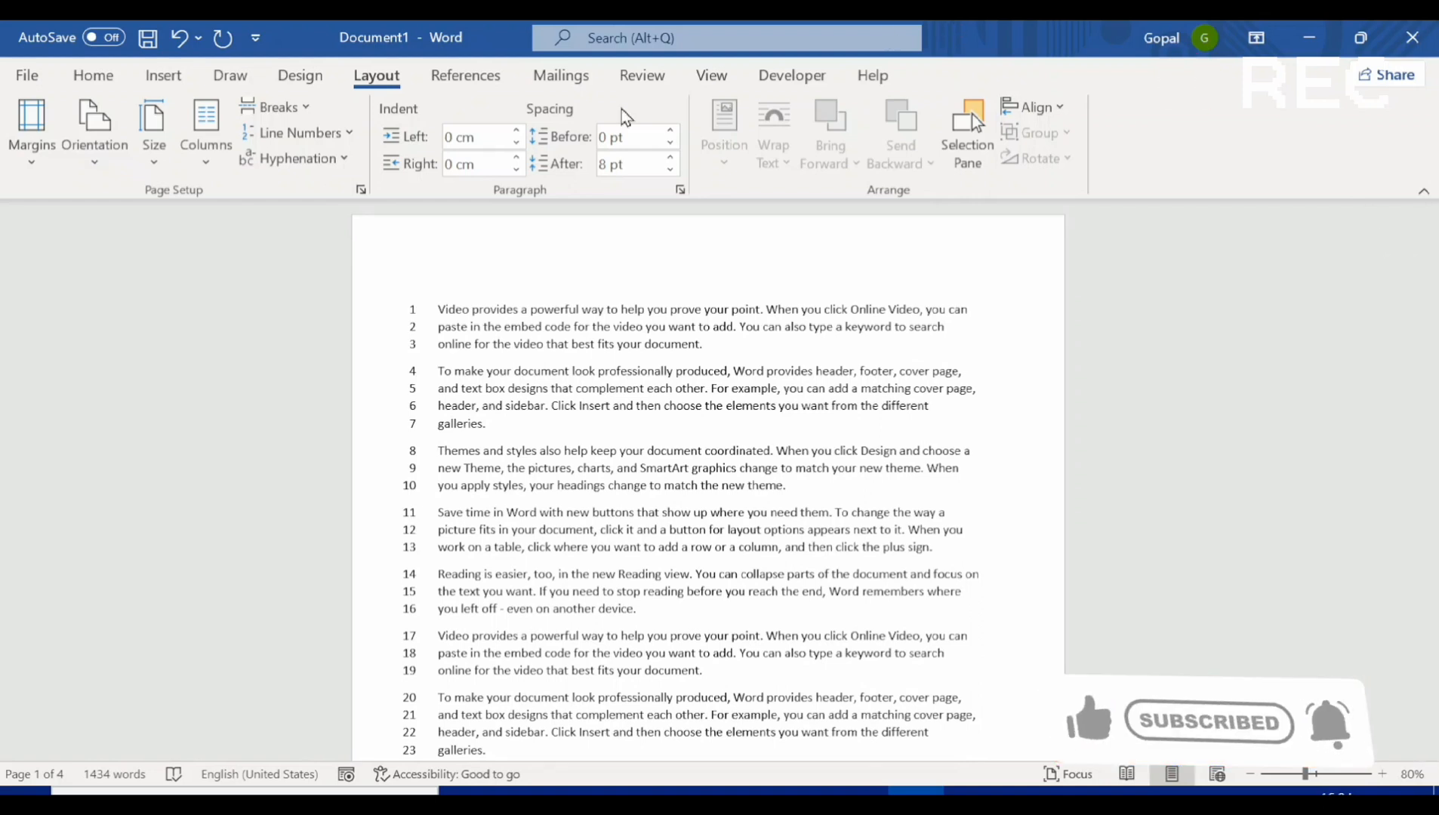
- Try line numbering that restarts on each page and compare the numbers on pages 1 and 2
click(342, 136)
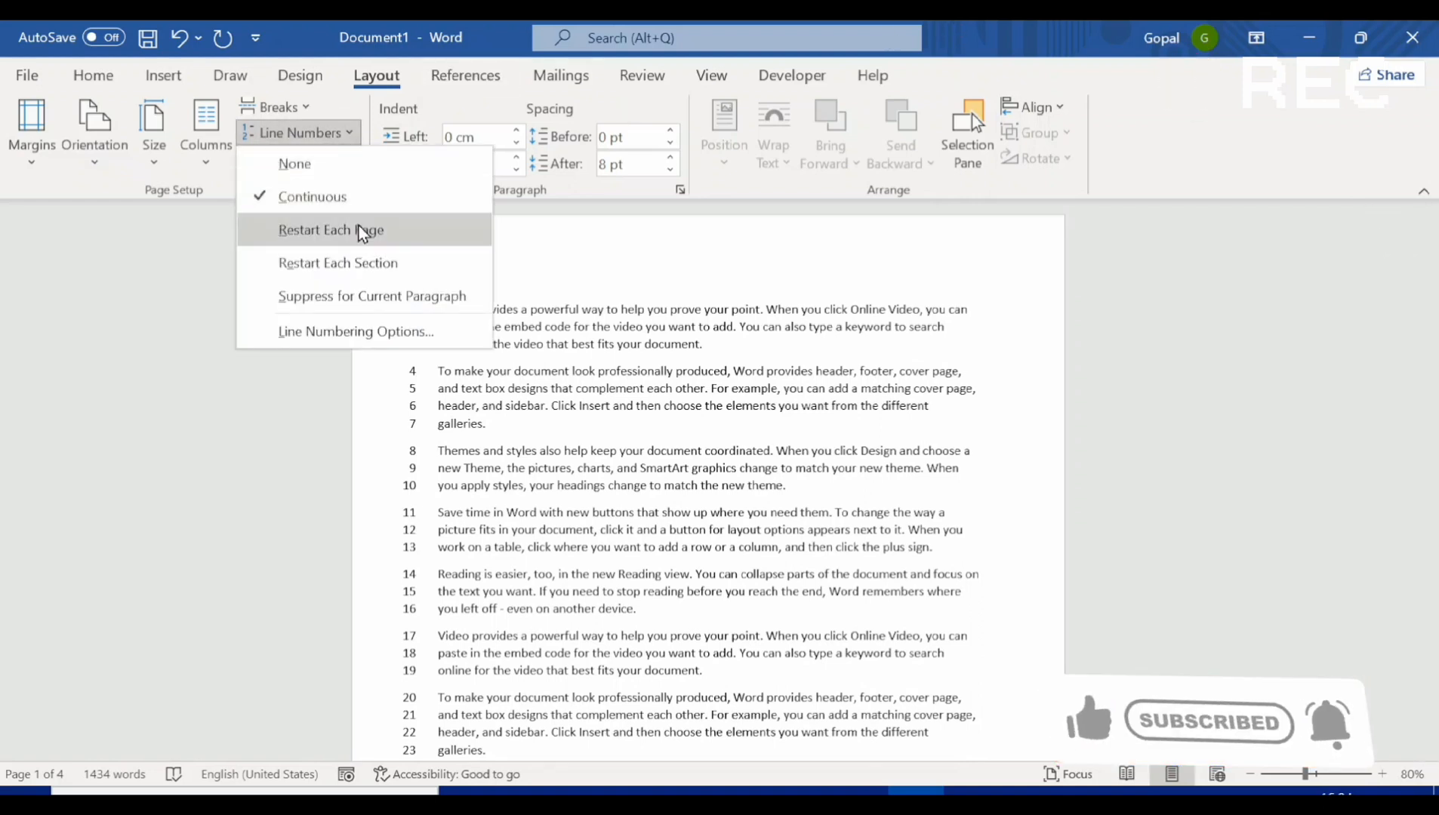
click(395, 241)
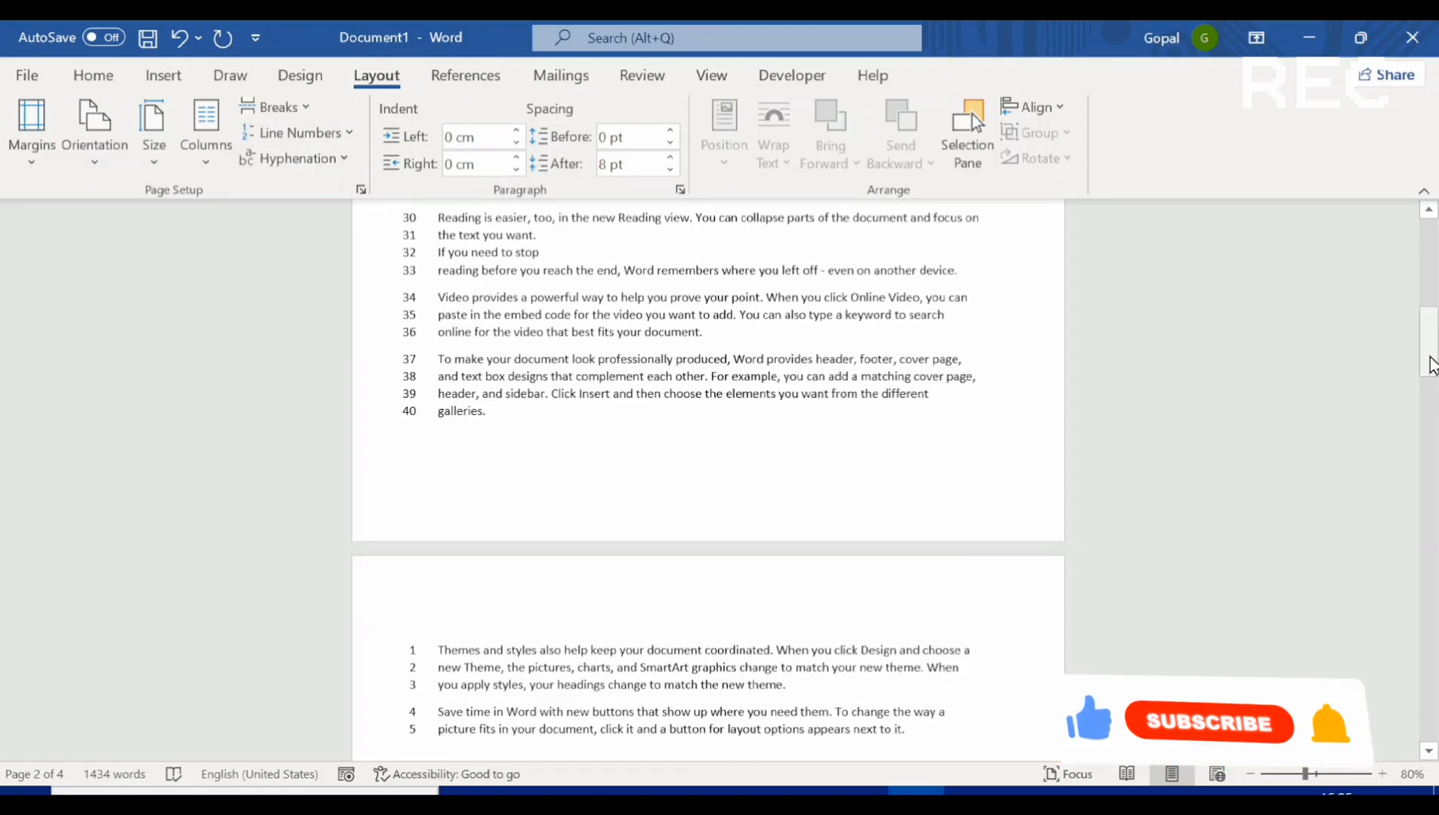
mouse_move(1429, 365)
mouse_down()
mouse_move(1429, 389)
mouse_move(1429, 357)
mouse_up()
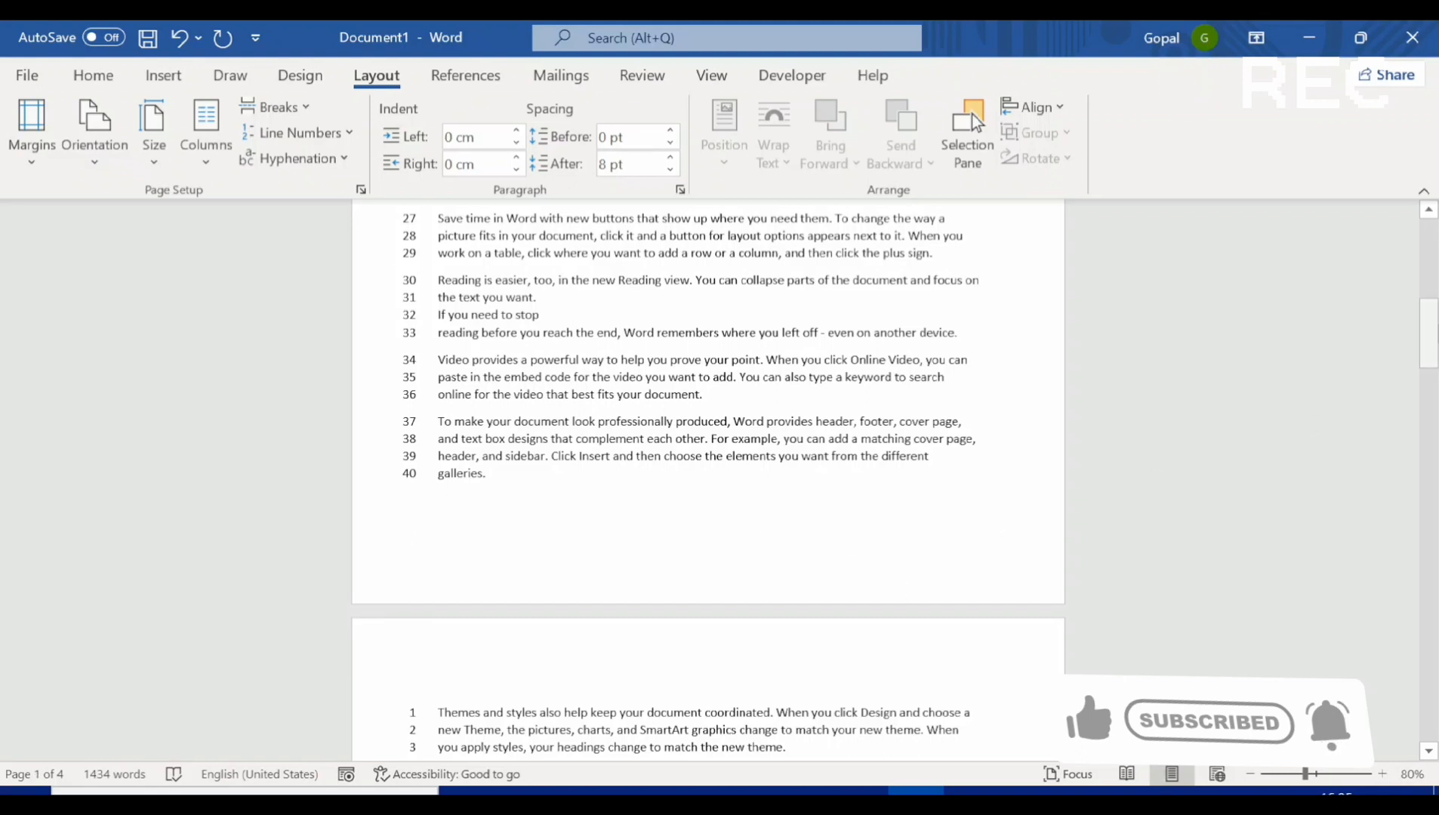
drag(1431, 341, 1431, 396)
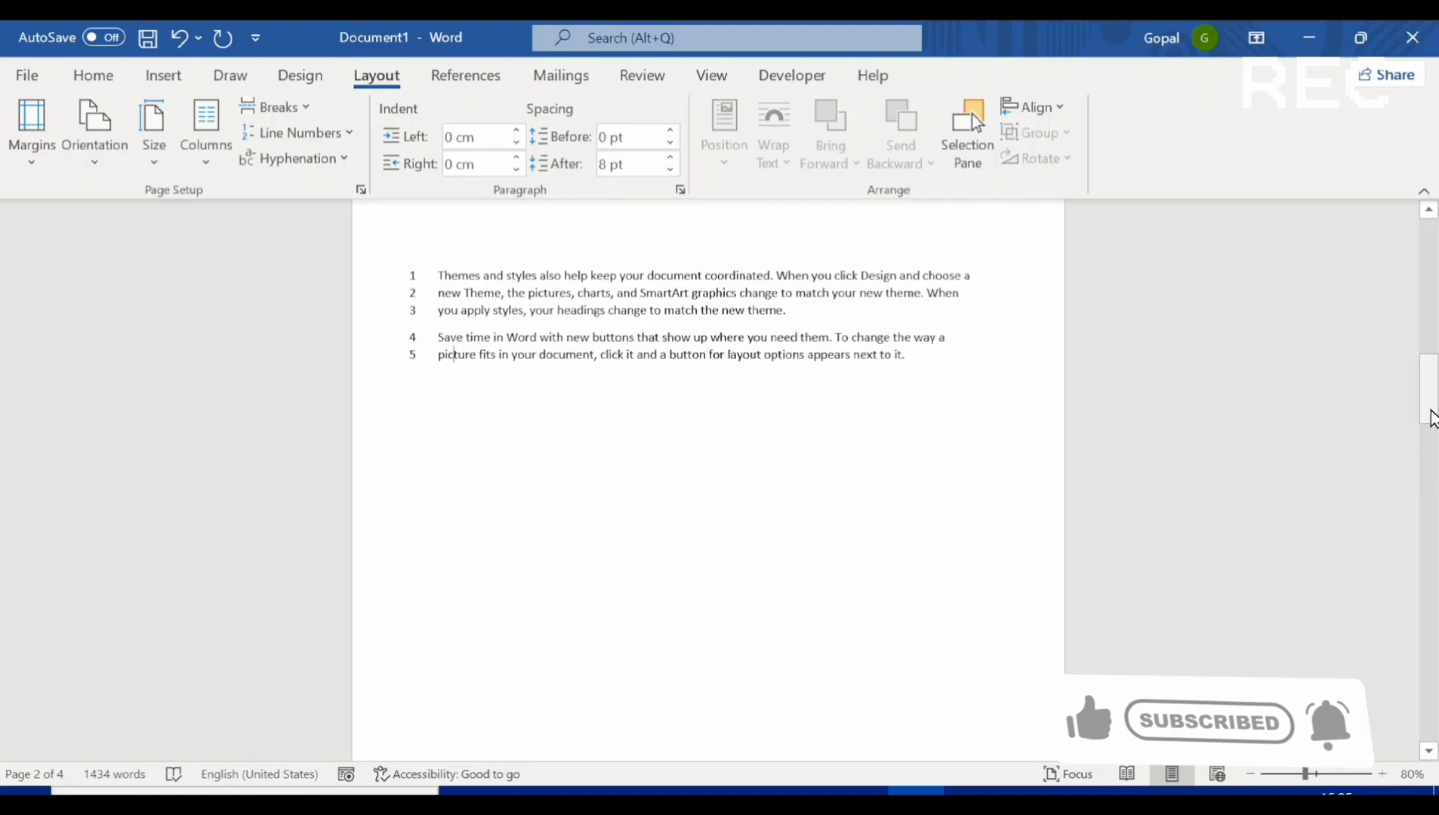
drag(1432, 417, 1413, 255)
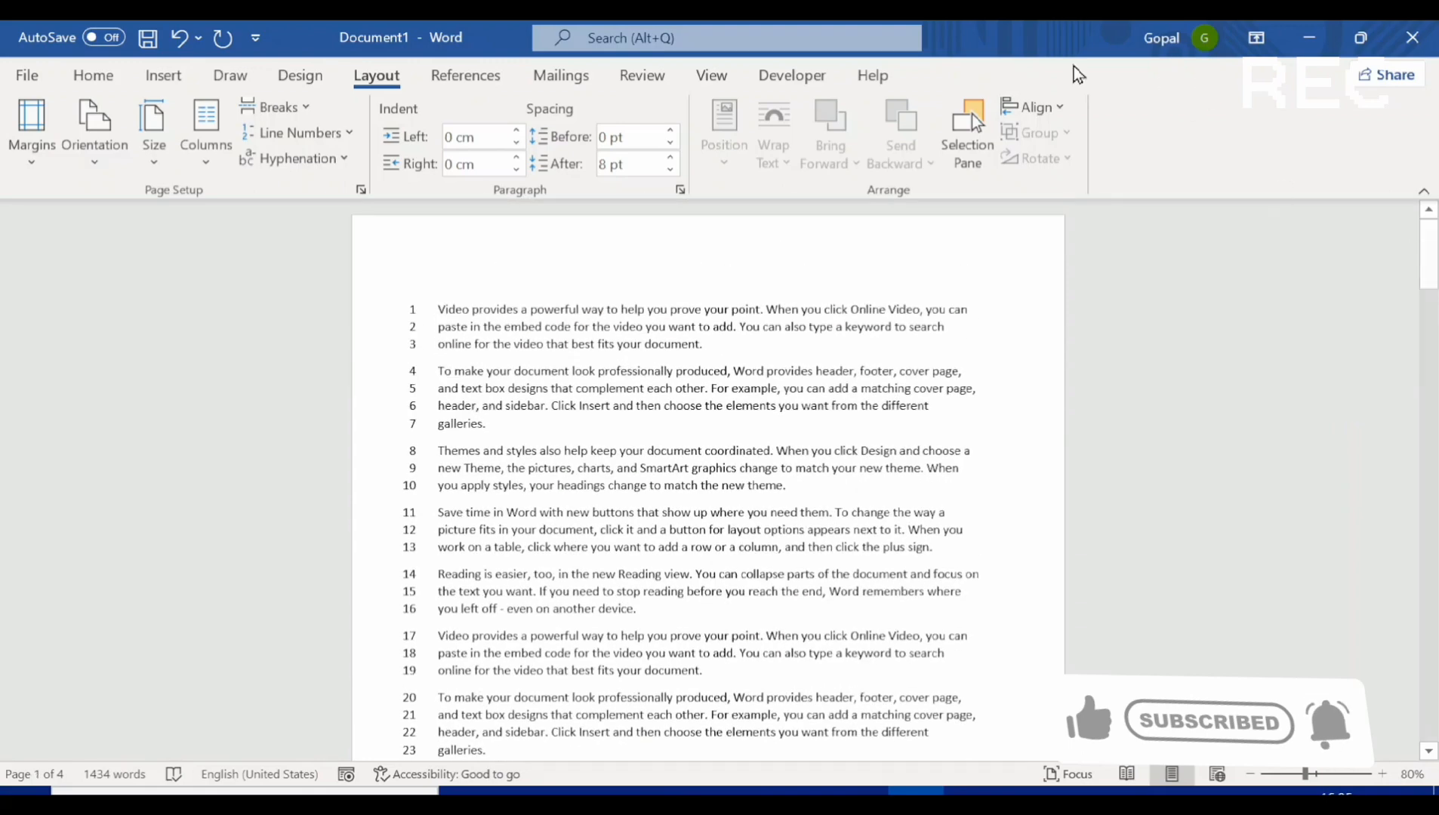
- Turn off line numbering and set the document's hyphenation to automatic
click(340, 133)
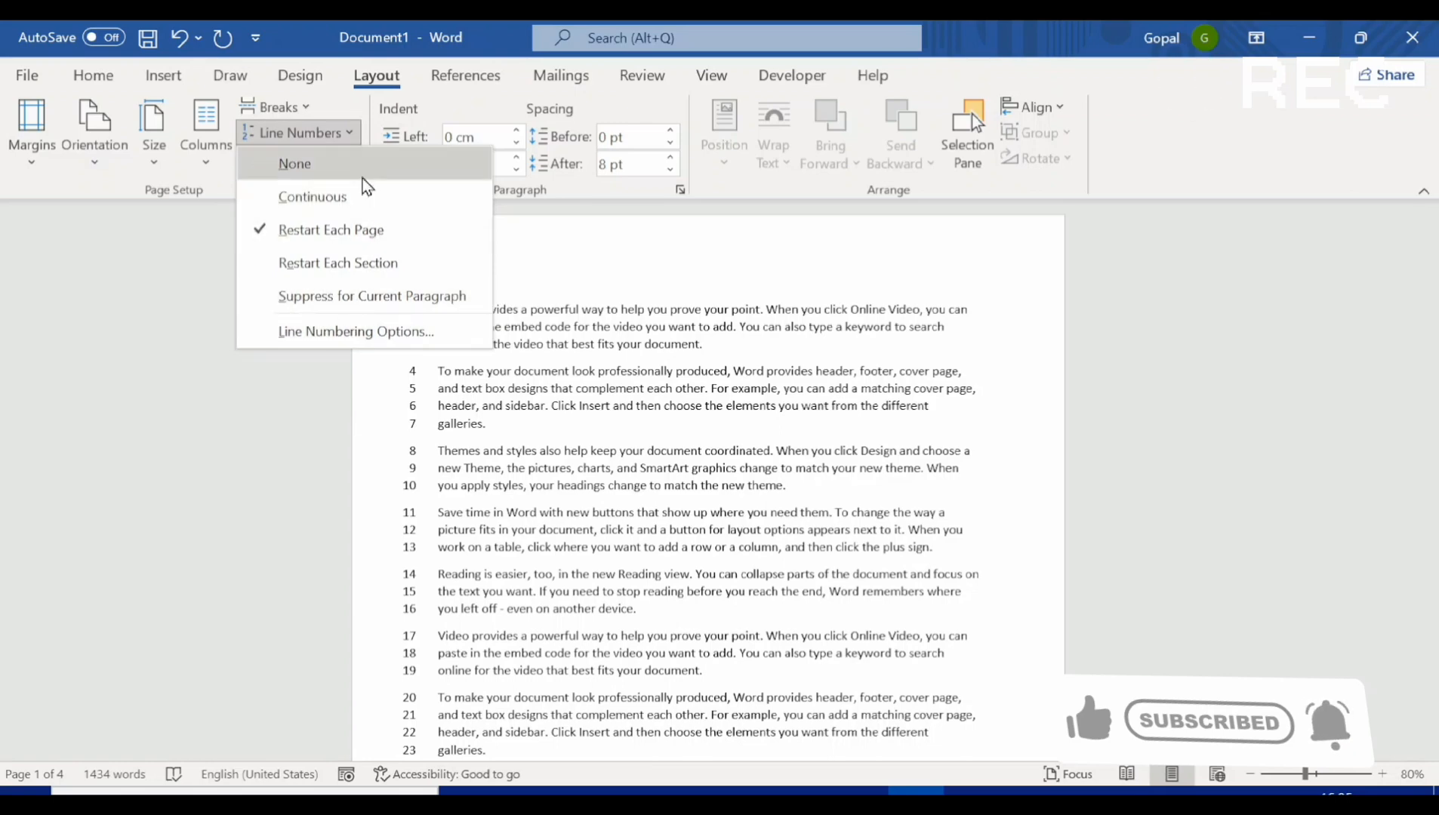
click(355, 169)
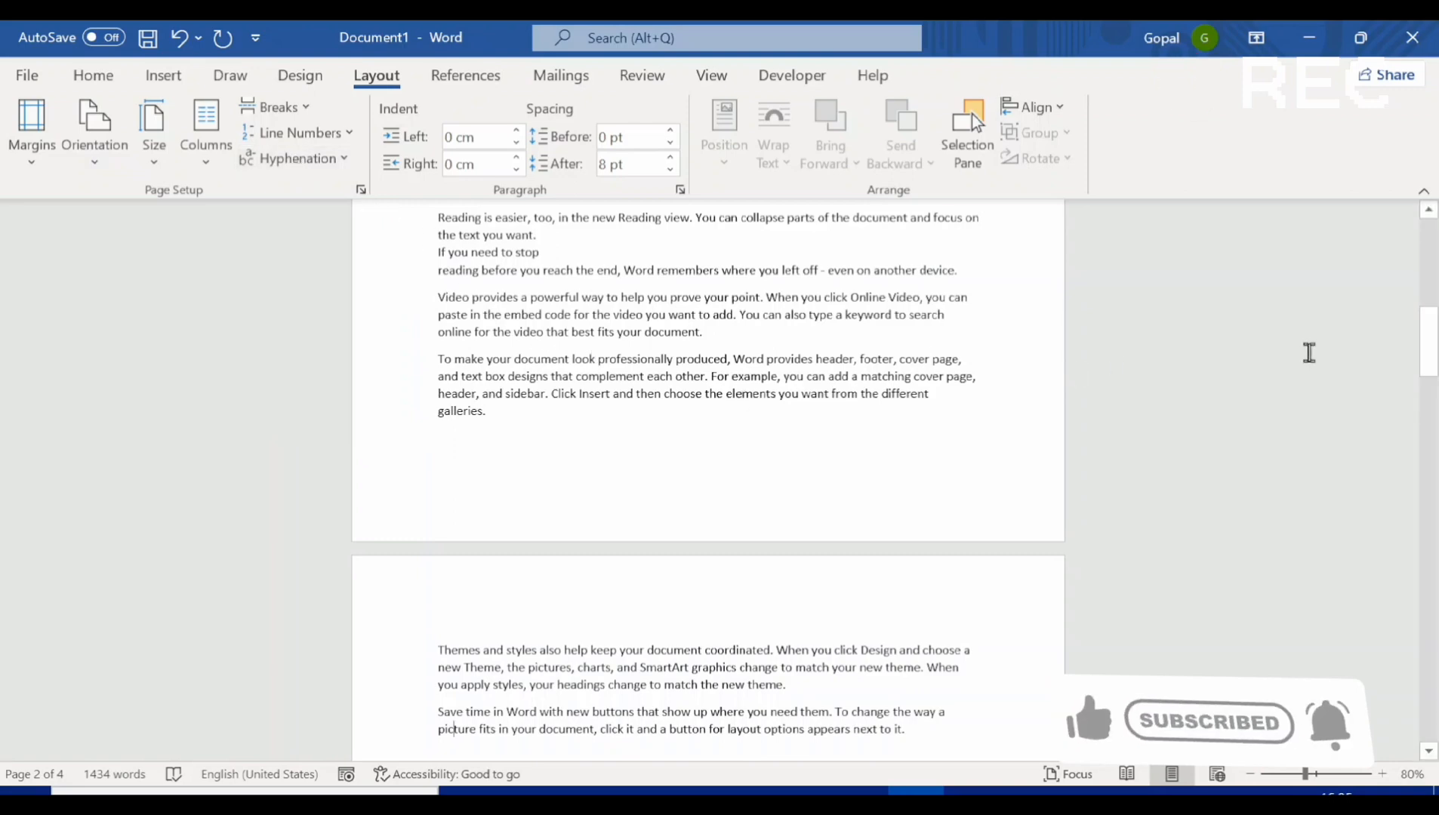
drag(1428, 362, 1411, 241)
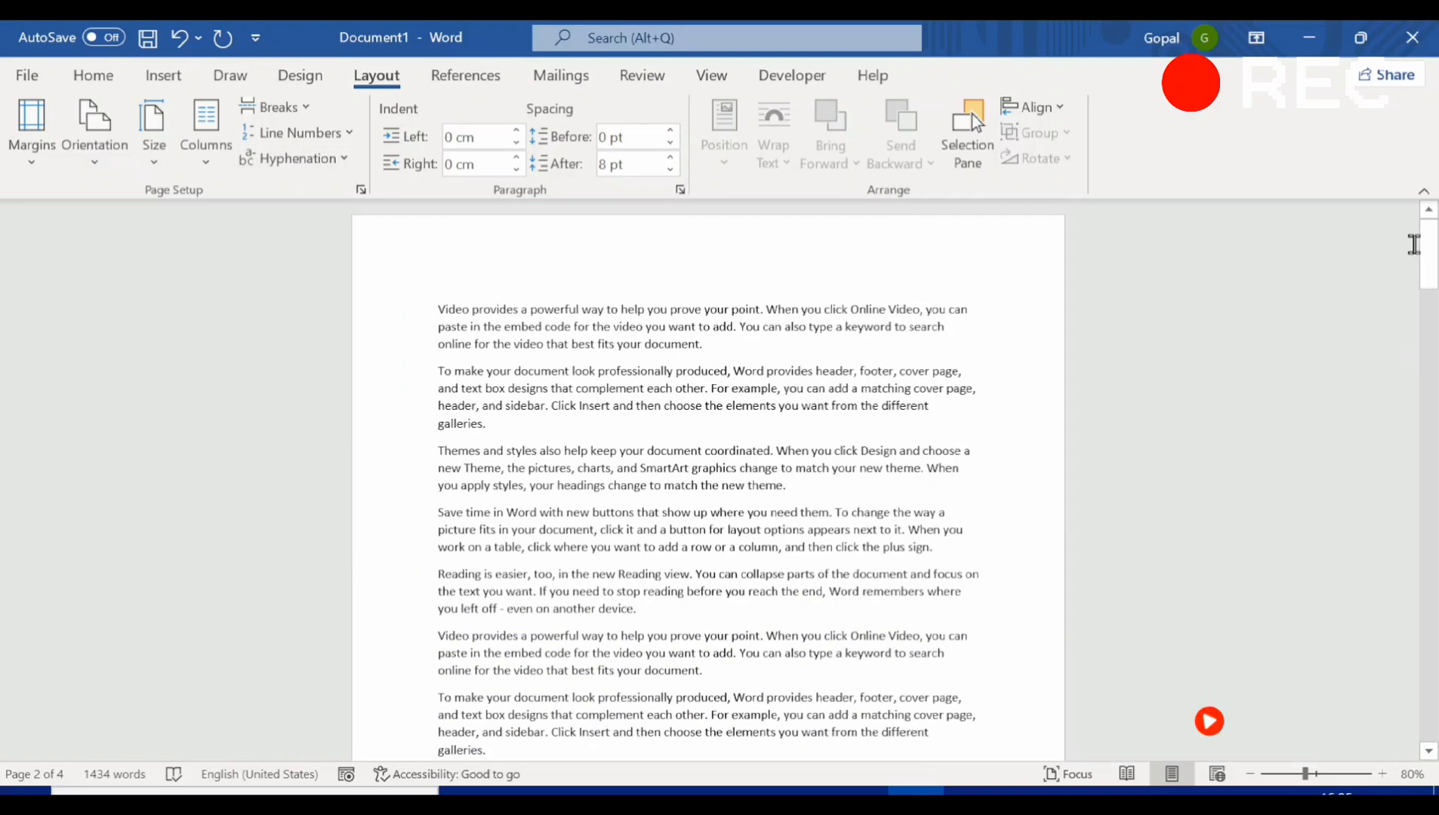
click(309, 164)
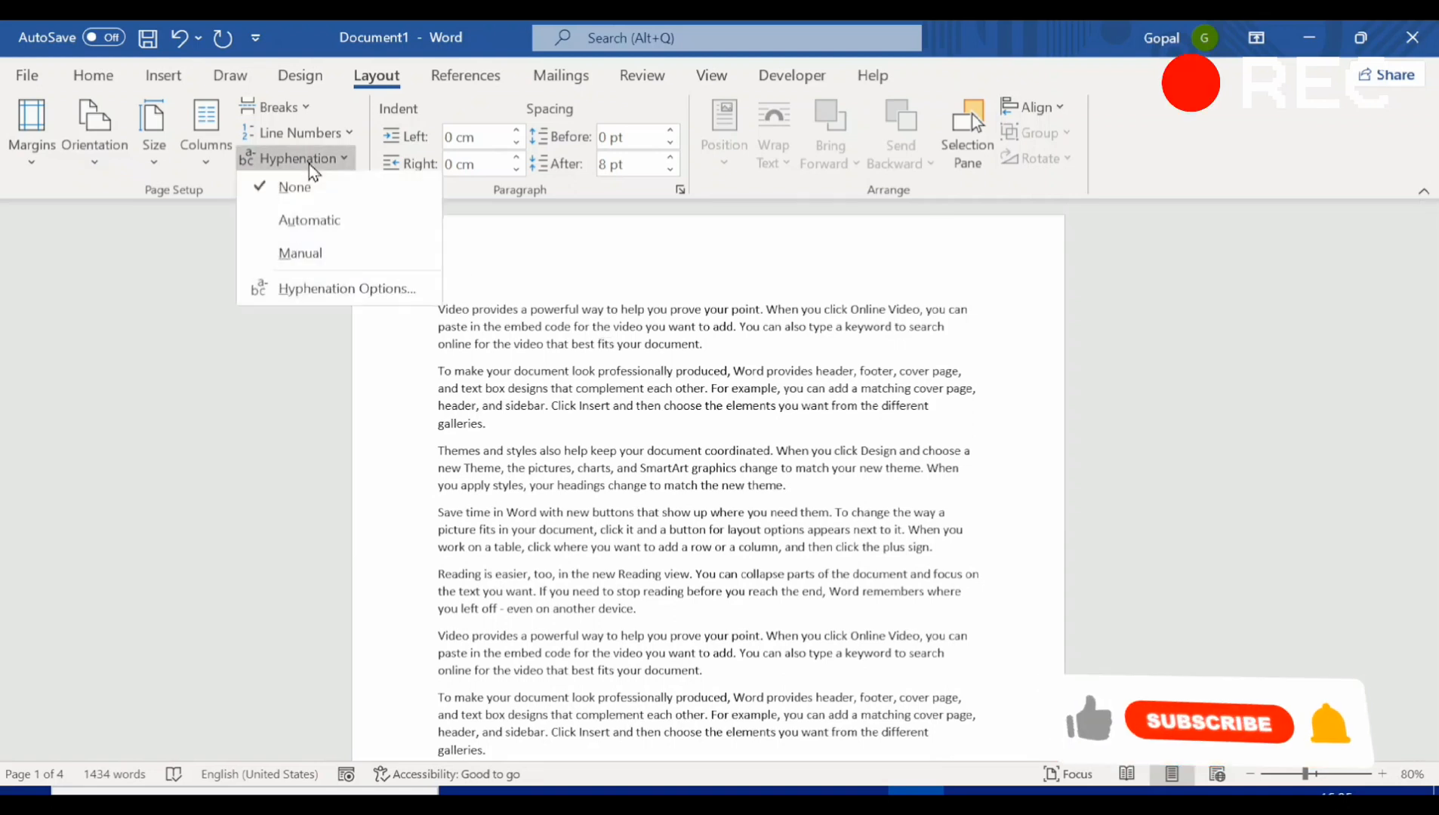
click(349, 225)
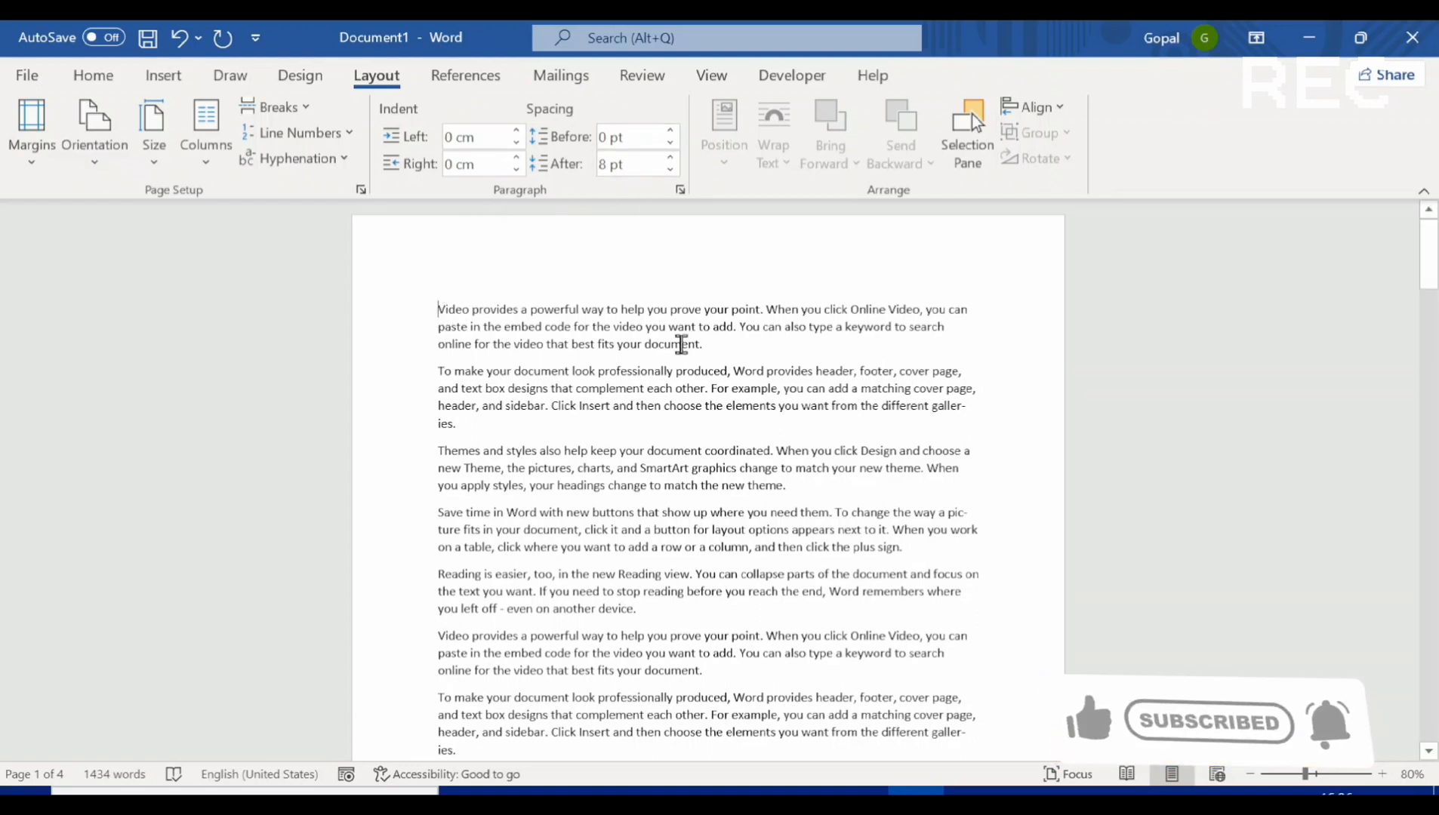
- Set the left indent of the first paragraph to 1 cm
click(517, 132)
click(517, 131)
click(517, 131)
click(517, 132)
click(517, 131)
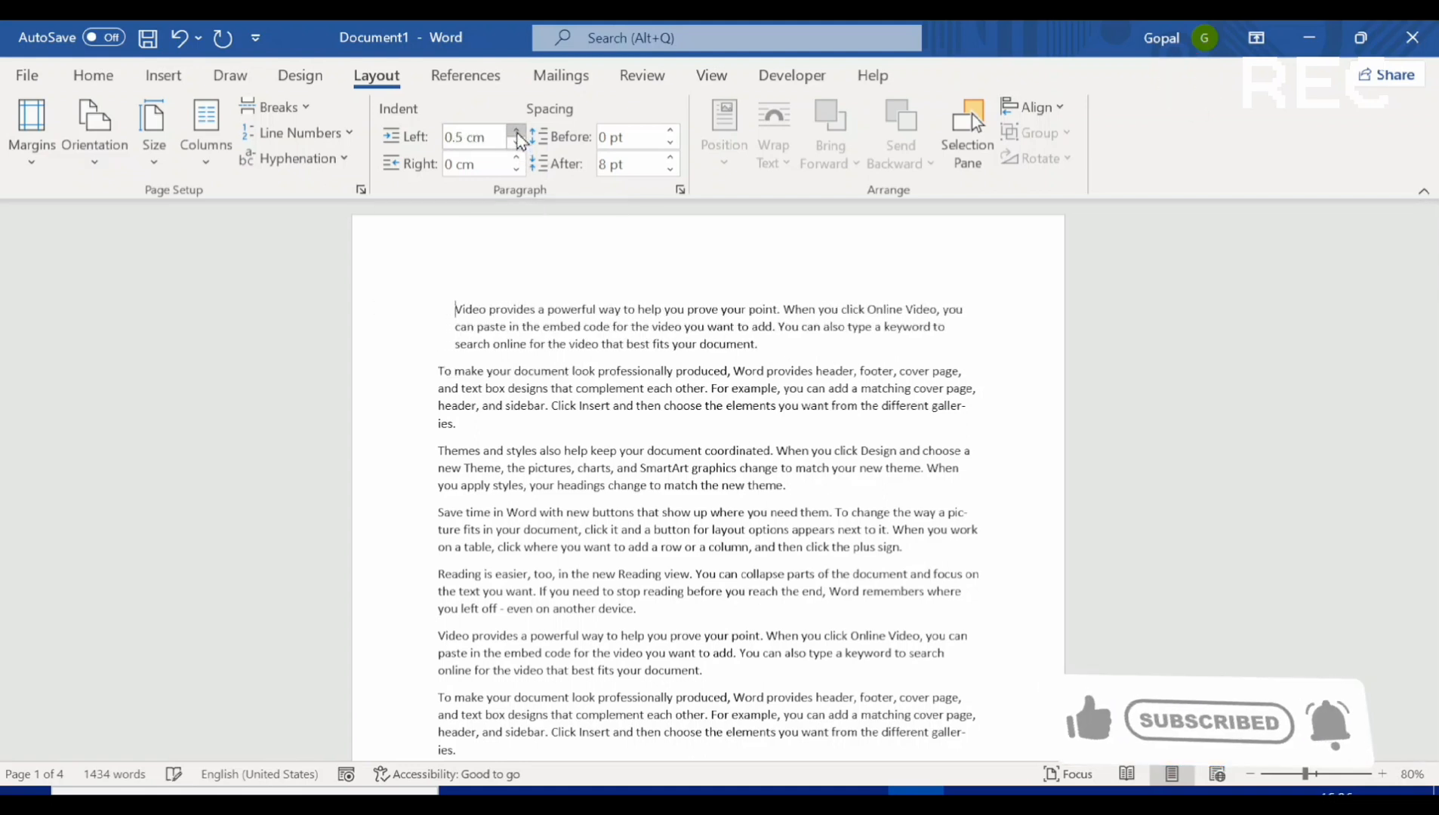
click(516, 132)
click(517, 132)
click(516, 131)
click(517, 132)
click(517, 132)
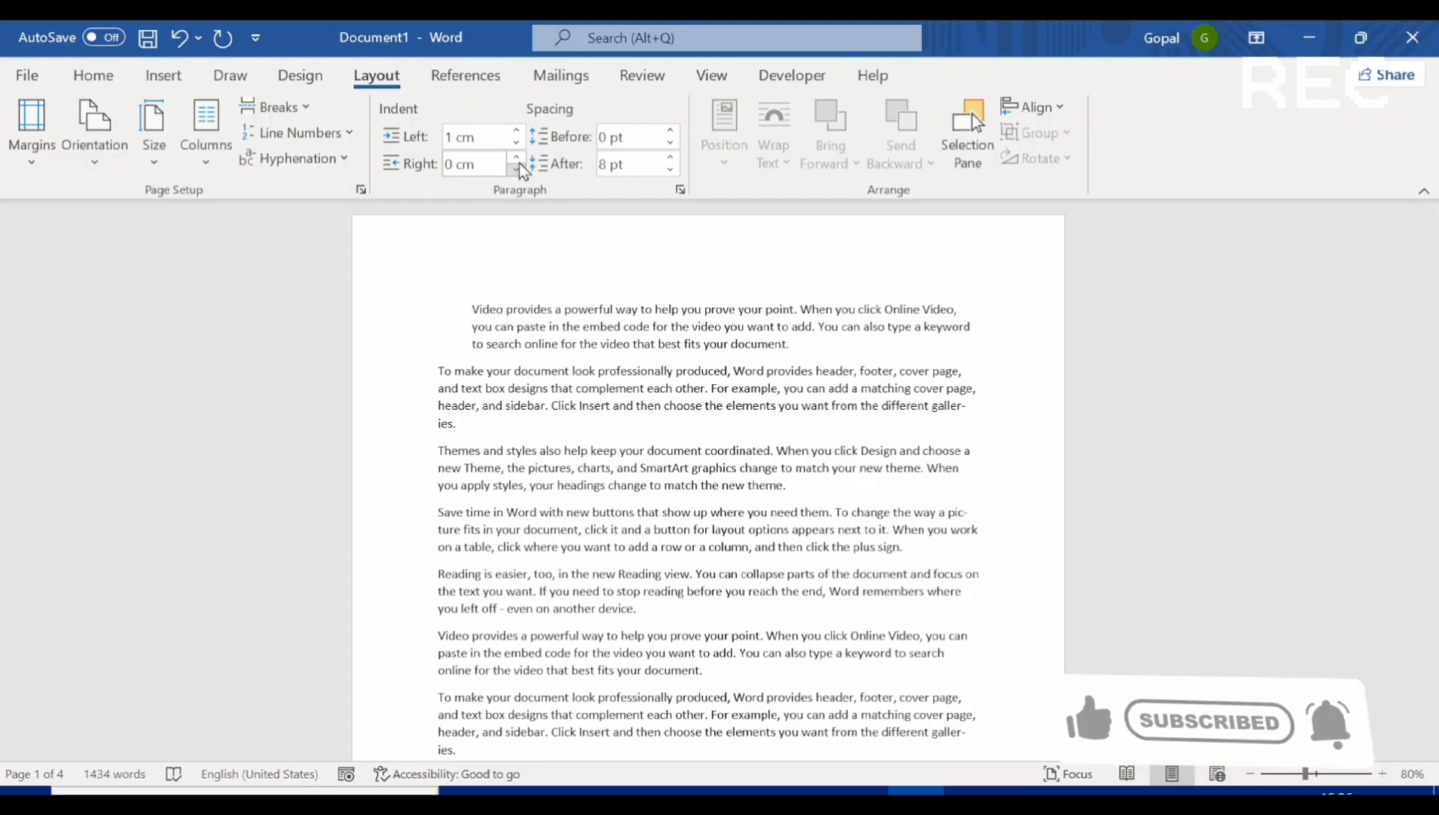
- Set the right indent of the second paragraph, "To make your document look professionally produced", to 1.5 cm
click(964, 374)
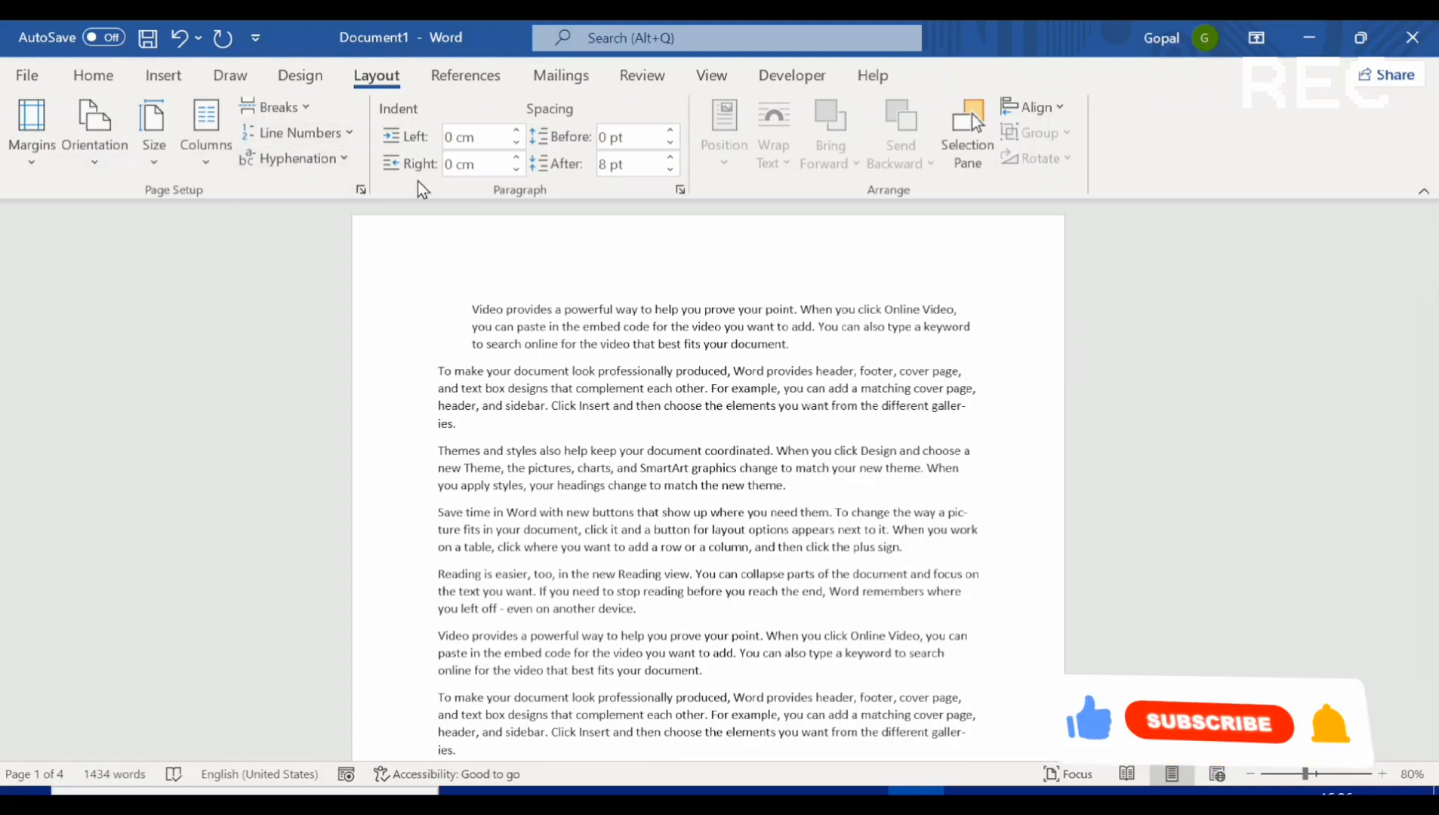
click(516, 159)
click(516, 159)
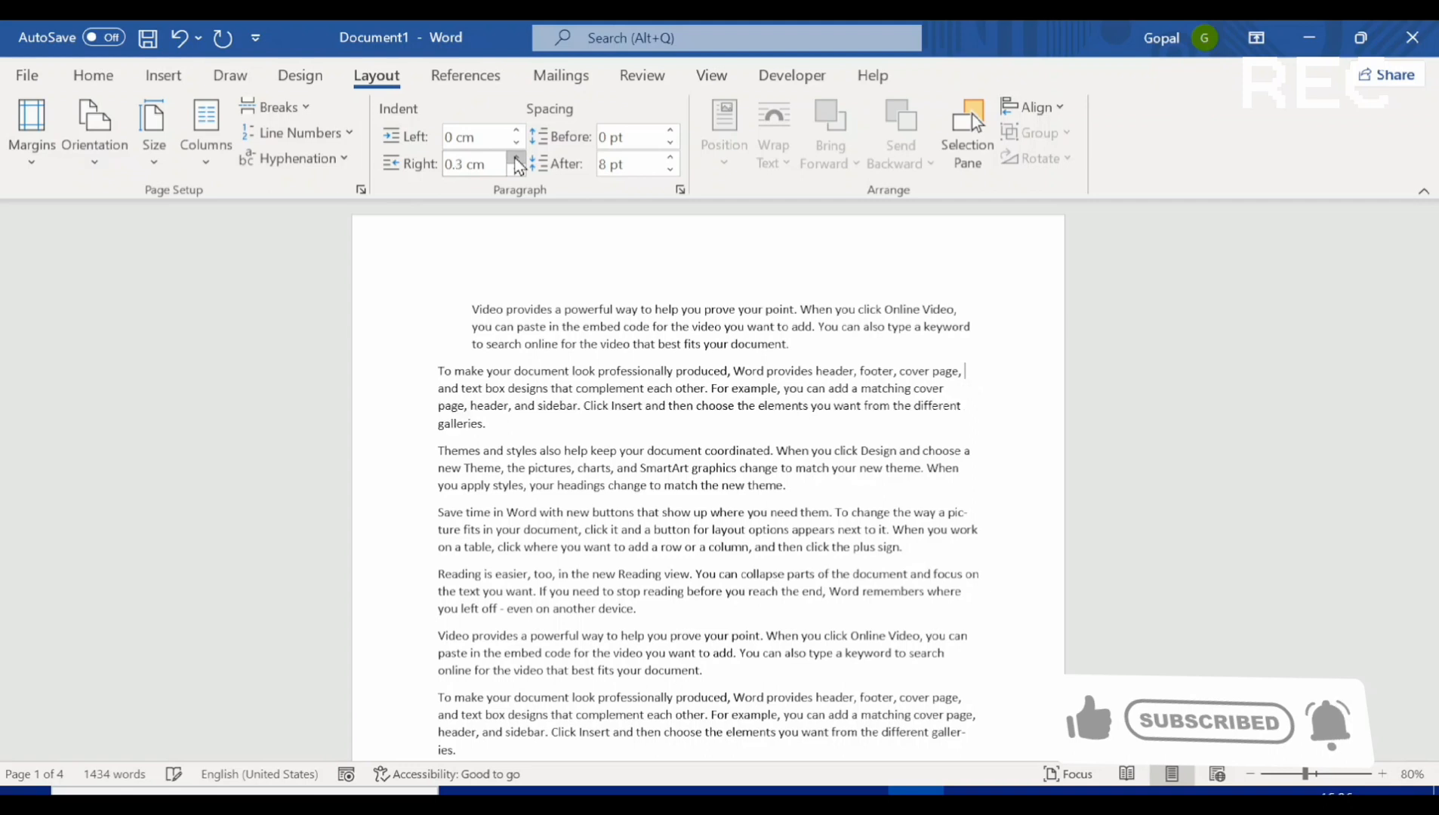
click(517, 159)
click(516, 159)
click(517, 158)
click(516, 159)
click(516, 159)
click(517, 159)
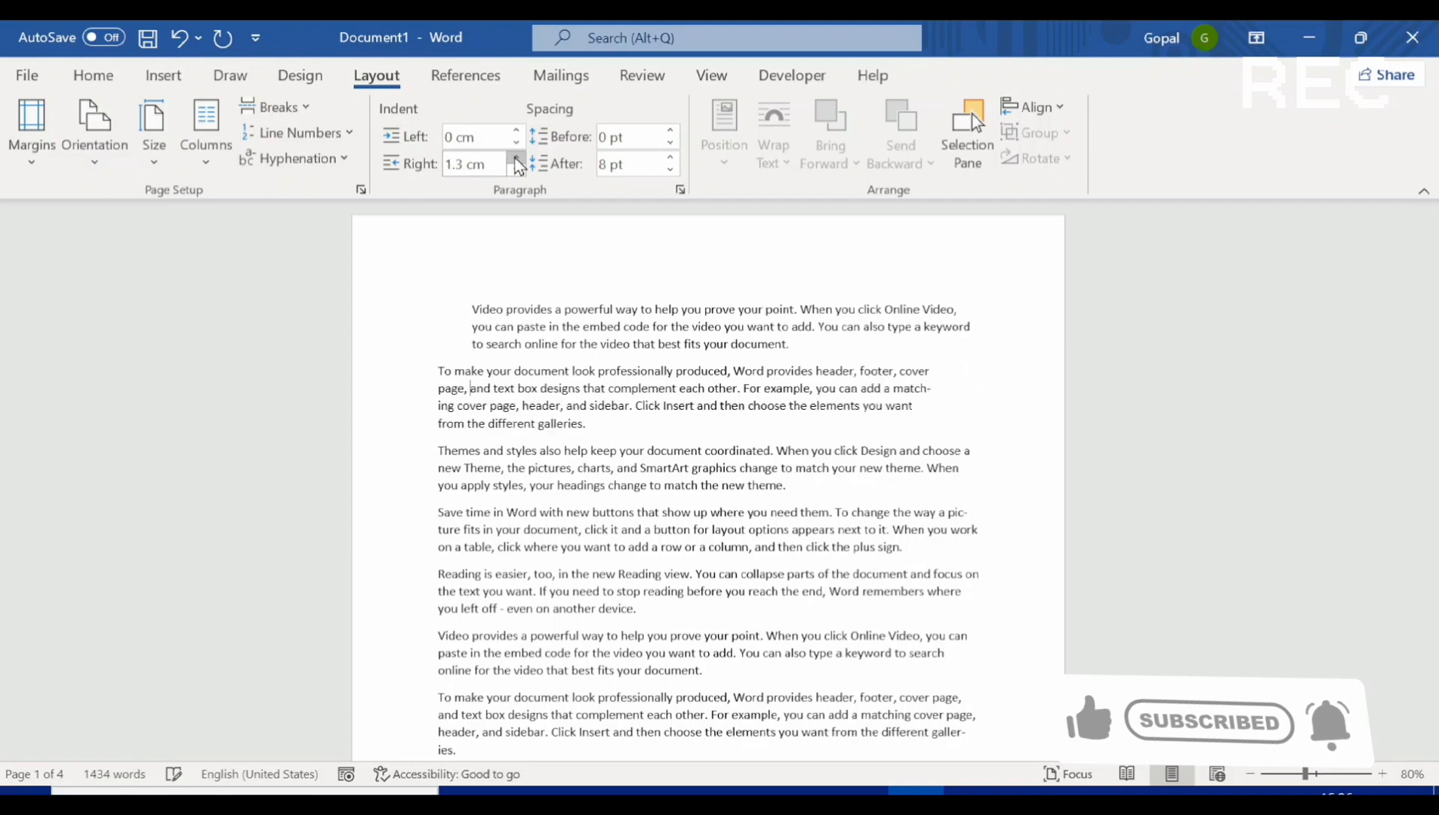
click(516, 158)
click(516, 159)
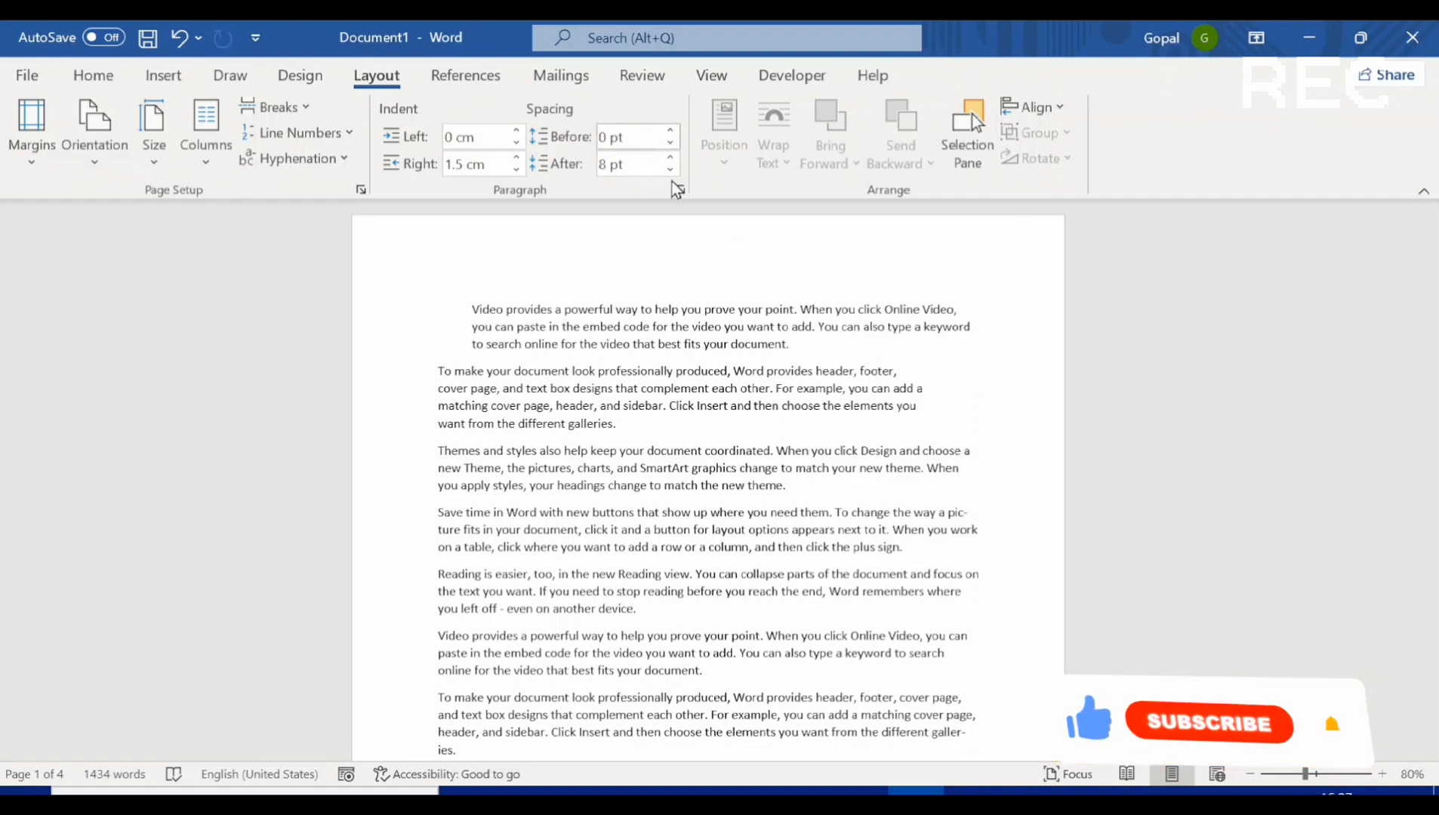
- Reset the first paragraph's left indent to 0 cm
click(473, 306)
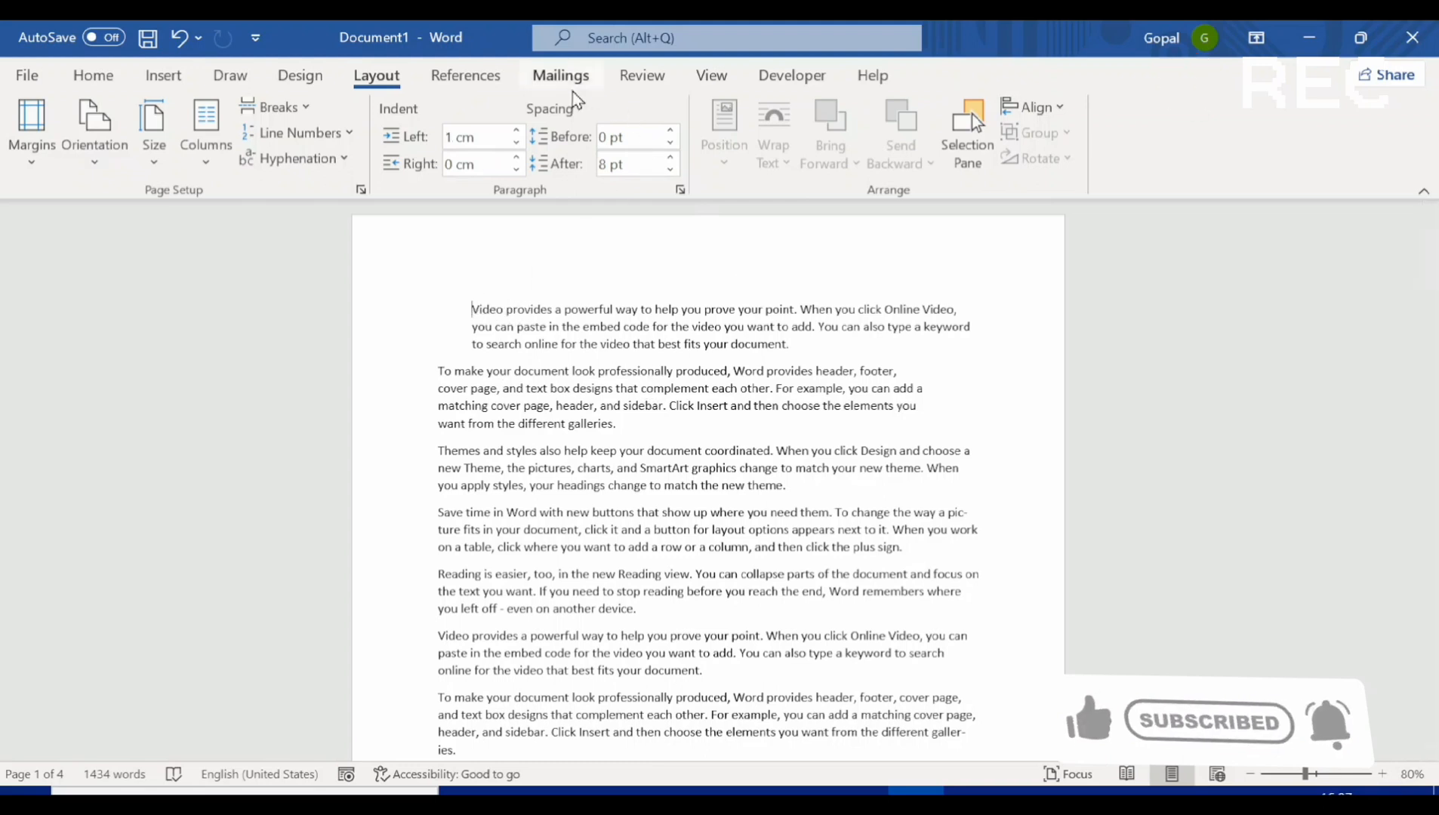
click(516, 142)
click(517, 141)
click(516, 142)
click(516, 142)
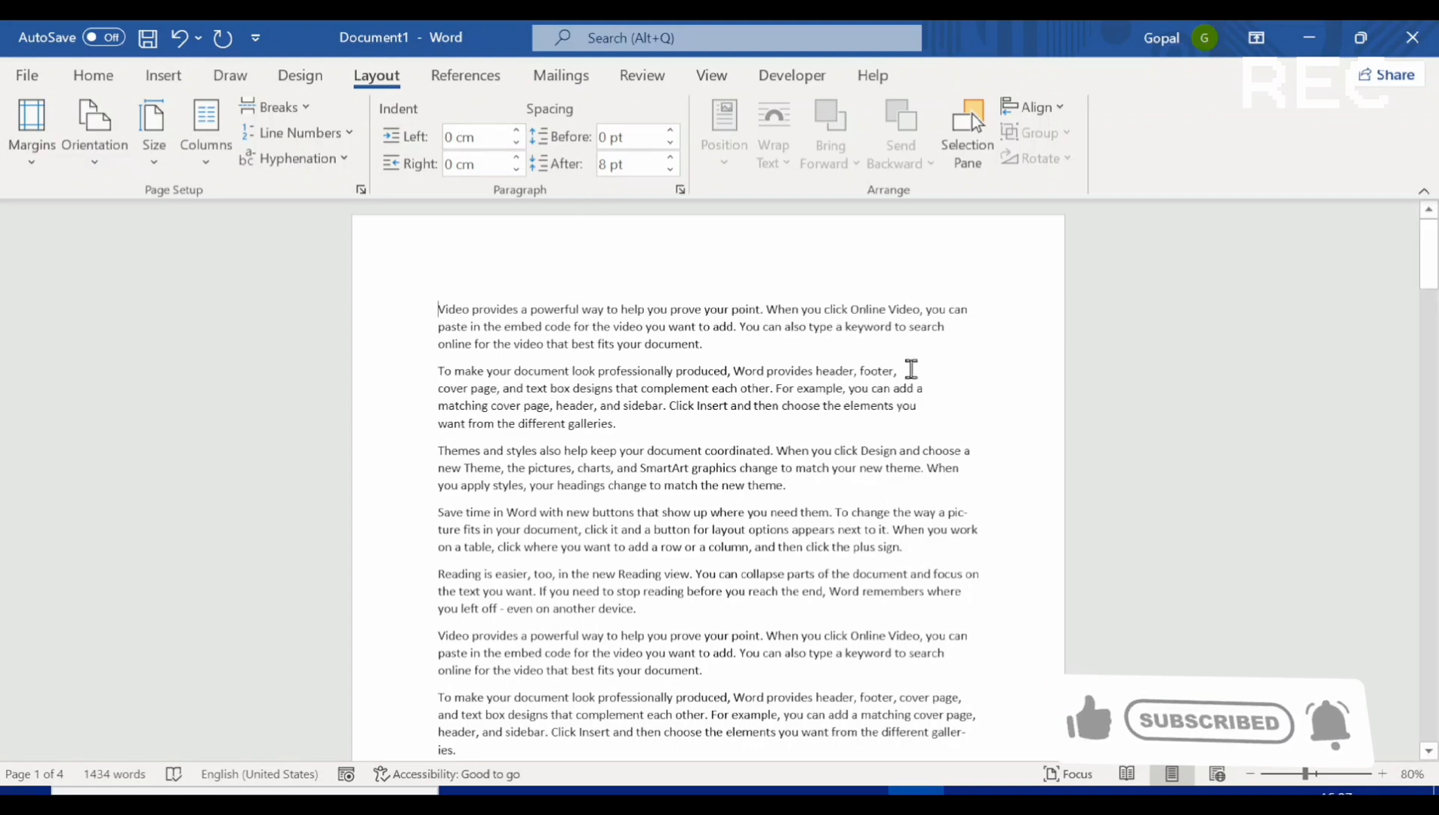
- Reset the second paragraph's right indent to 0 cm
click(517, 169)
click(517, 169)
click(517, 169)
click(517, 169)
click(517, 169)
click(517, 169)
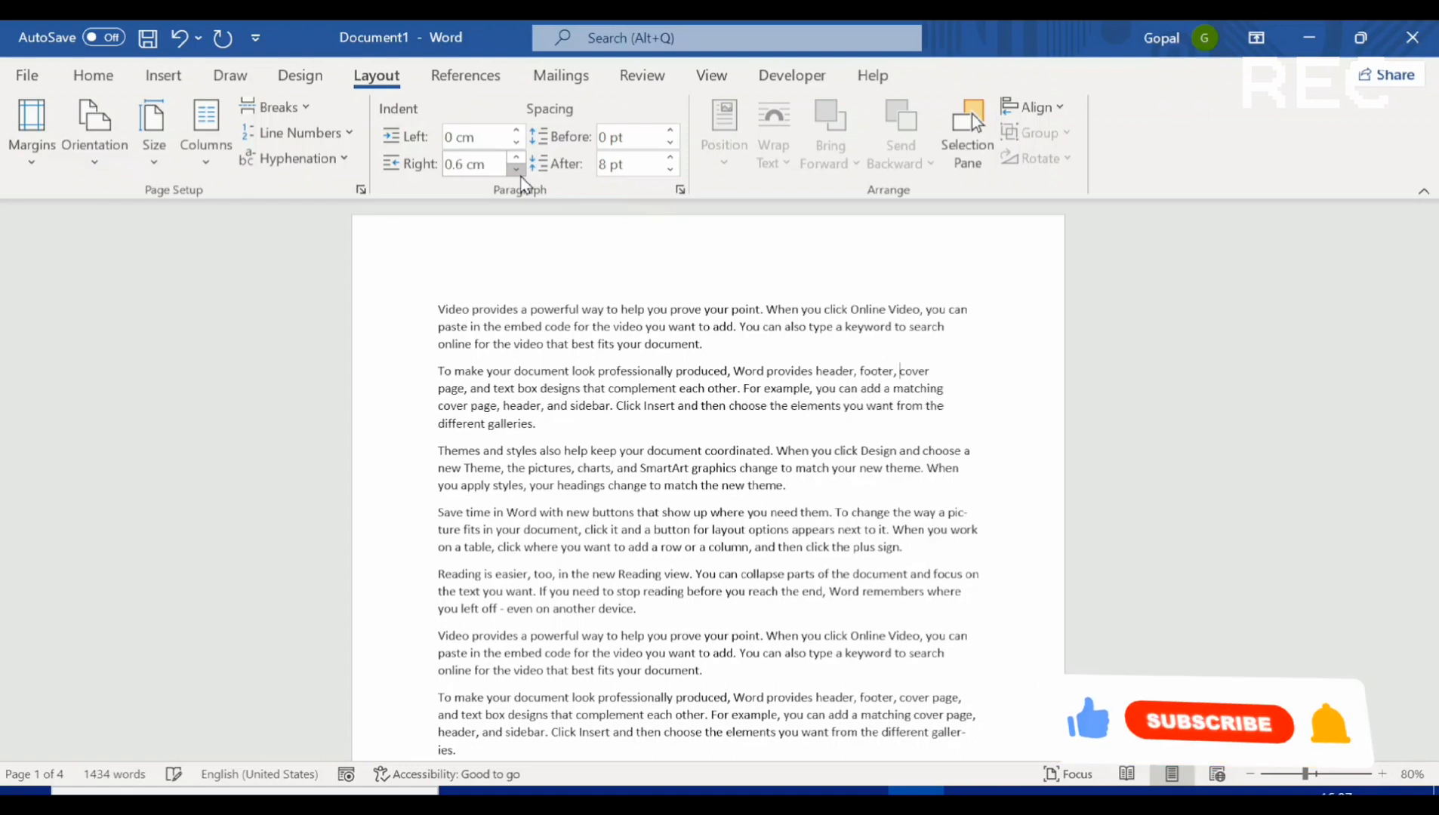
click(517, 169)
click(517, 169)
click(517, 169)
click(517, 169)
click(517, 170)
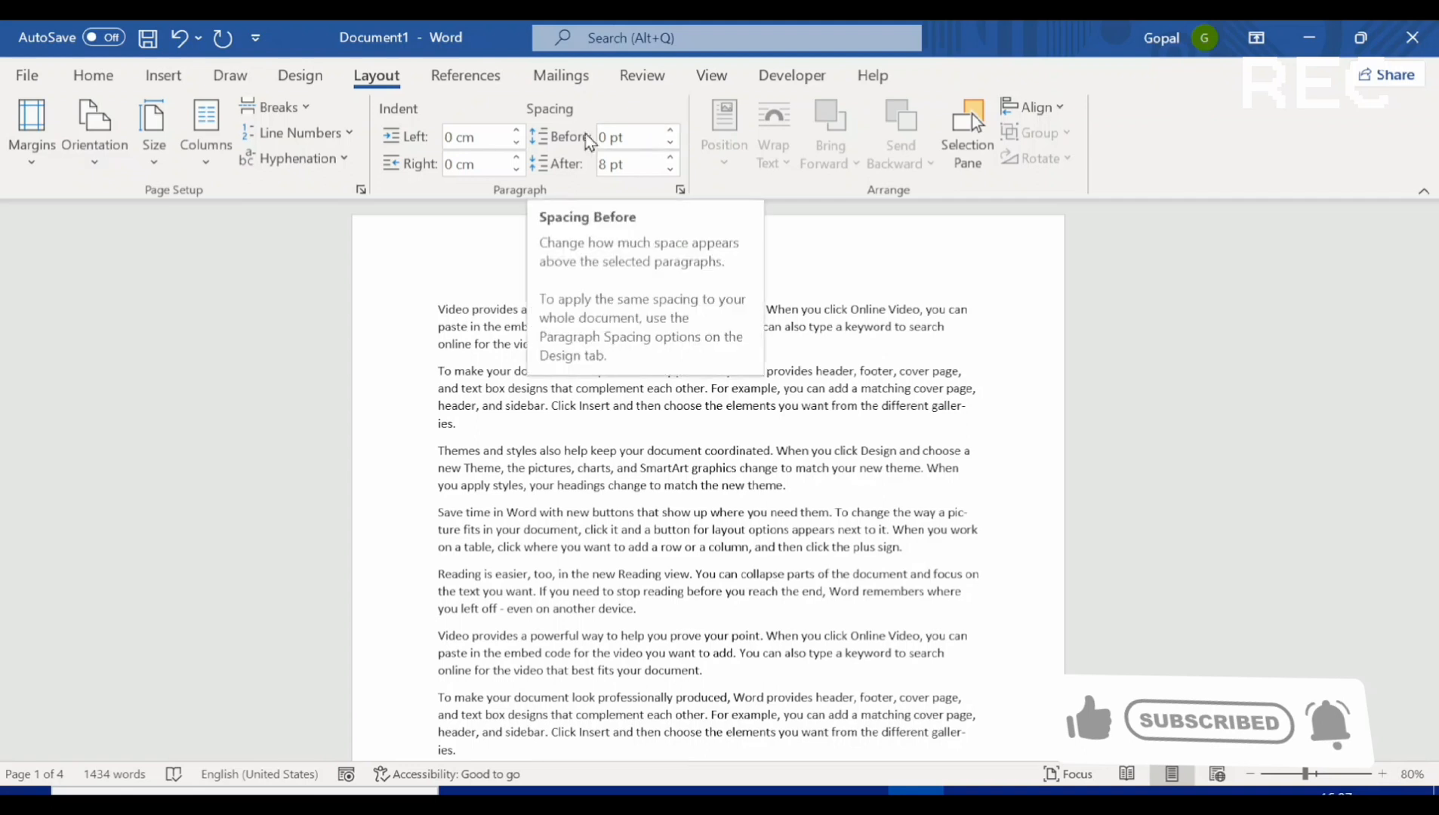
- Try 24 pt of spacing before the first paragraph, and return it to 0 pt
click(671, 130)
click(671, 130)
click(671, 130)
click(671, 130)
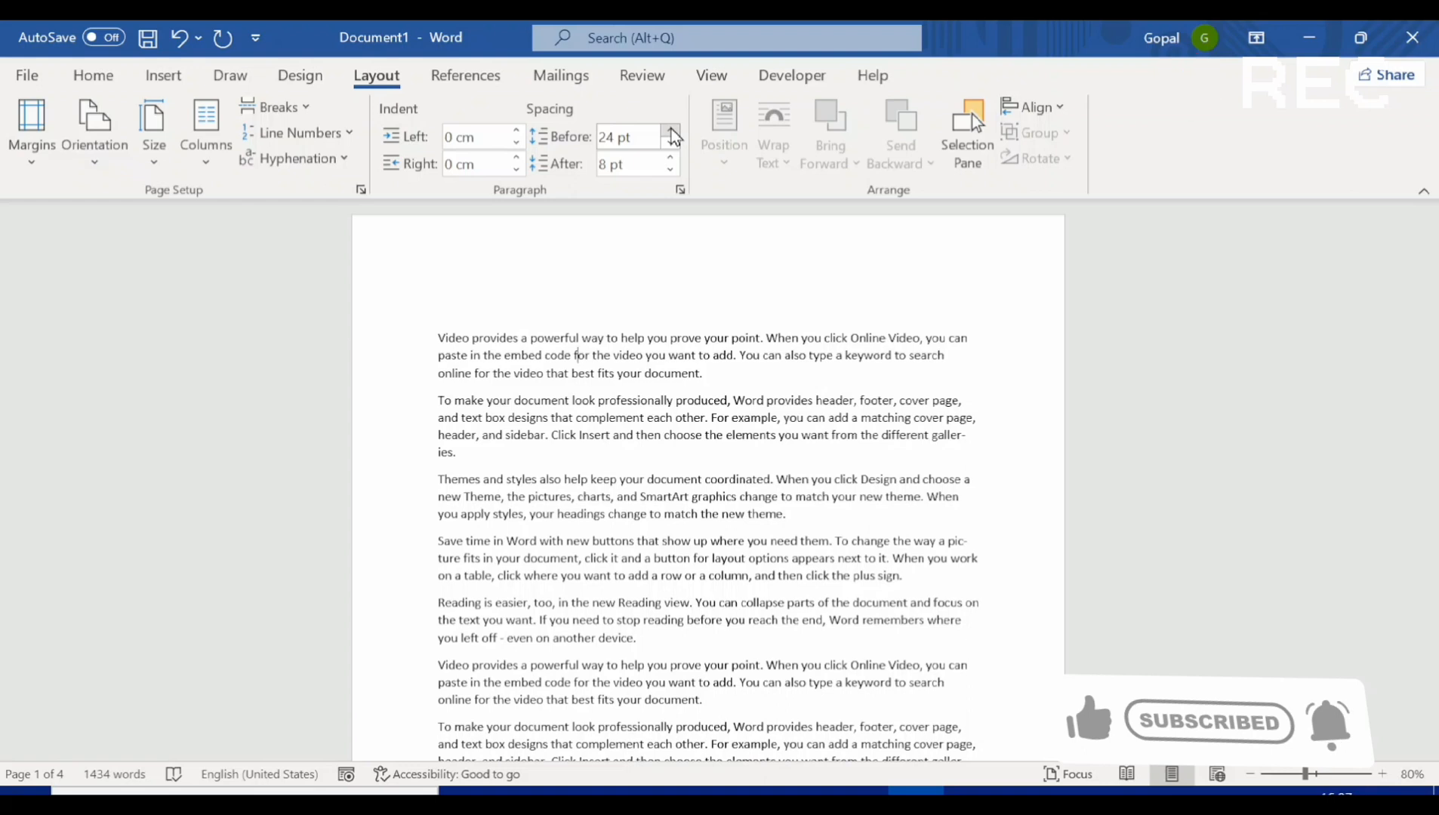
click(671, 146)
click(671, 146)
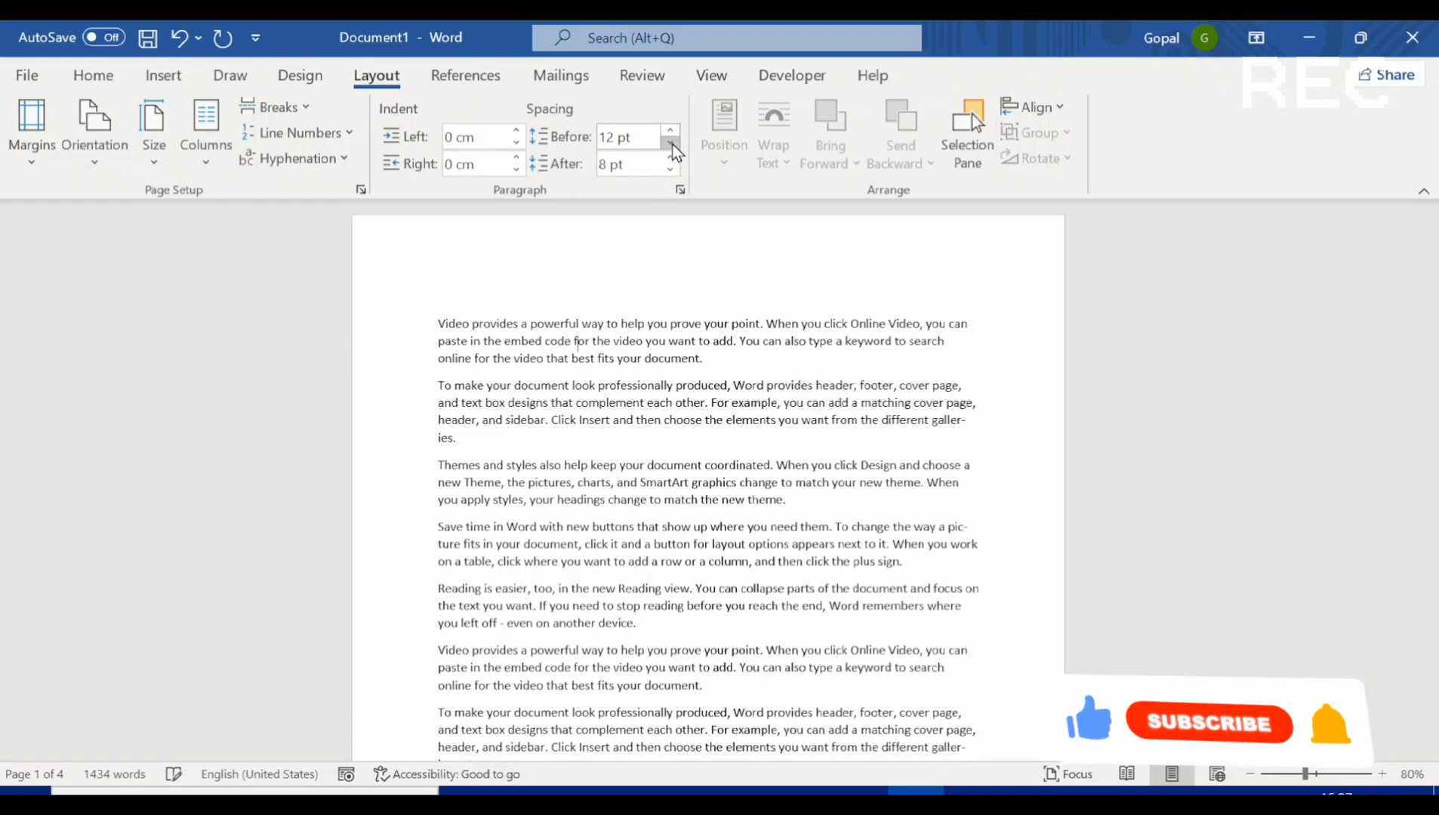
click(671, 146)
click(671, 145)
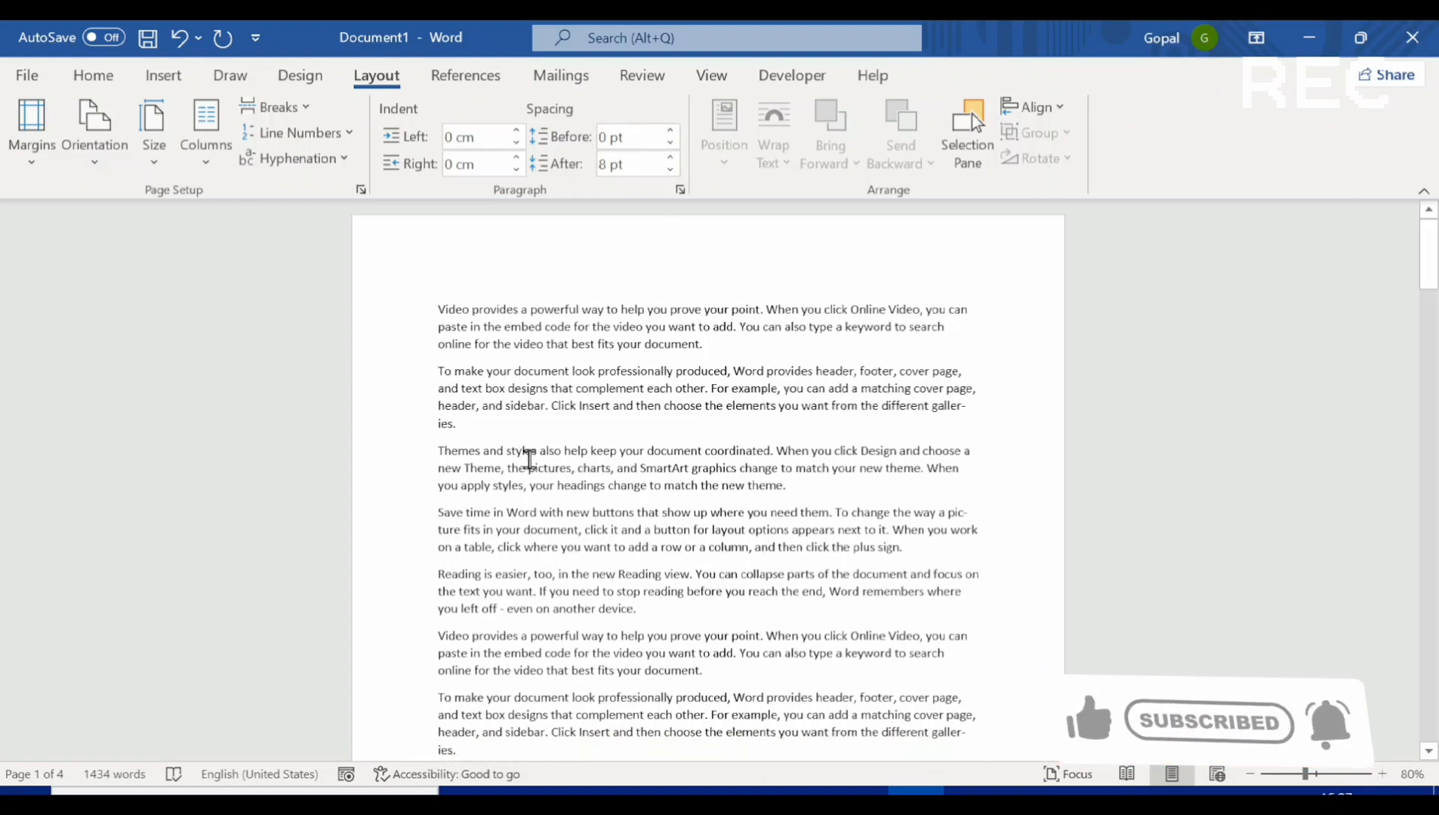
- Try 30 pt of spacing before the first "Themes and styles" paragraph, and reduce it to 18 pt
click(670, 131)
click(669, 130)
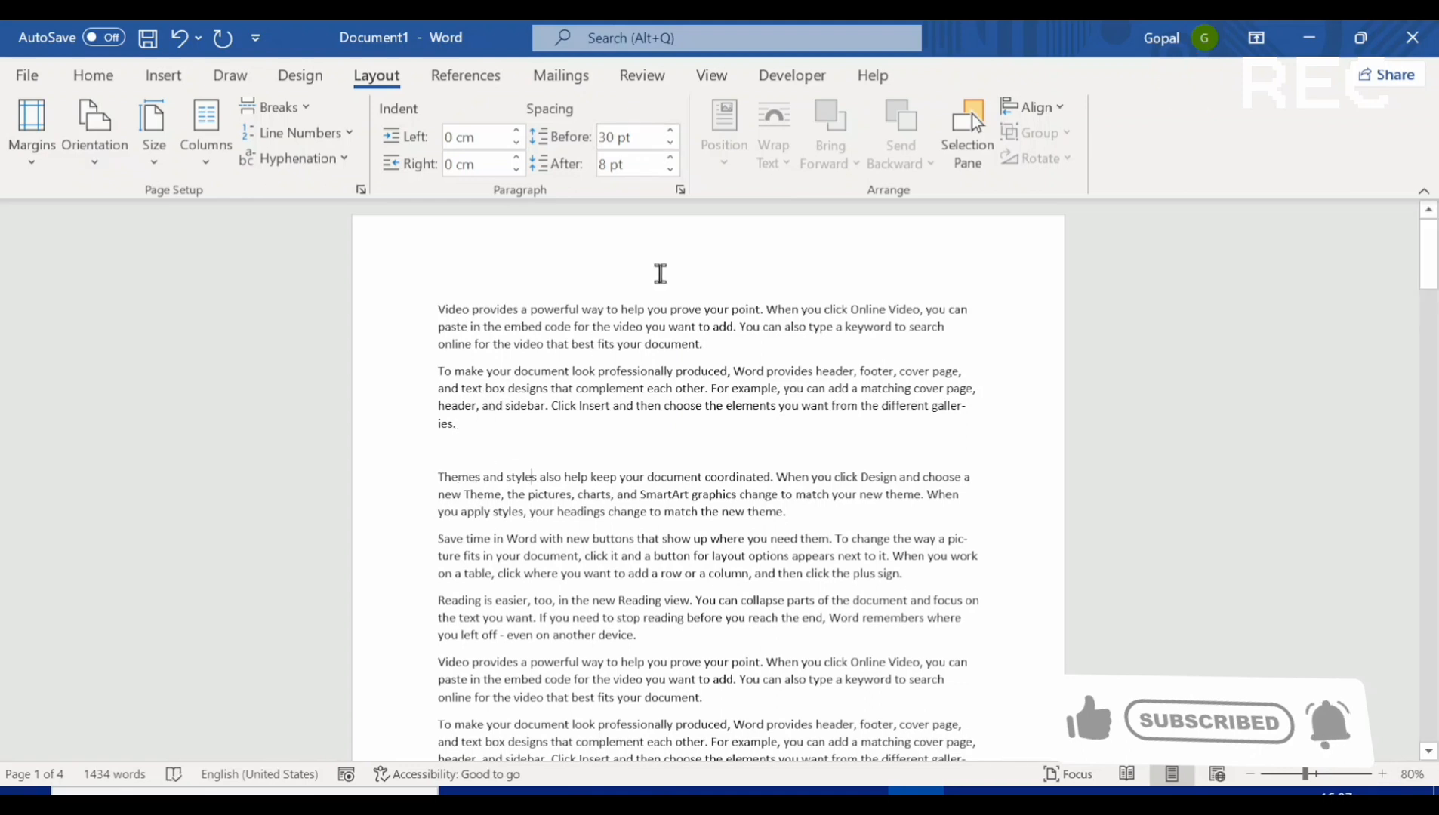
click(669, 143)
click(669, 143)
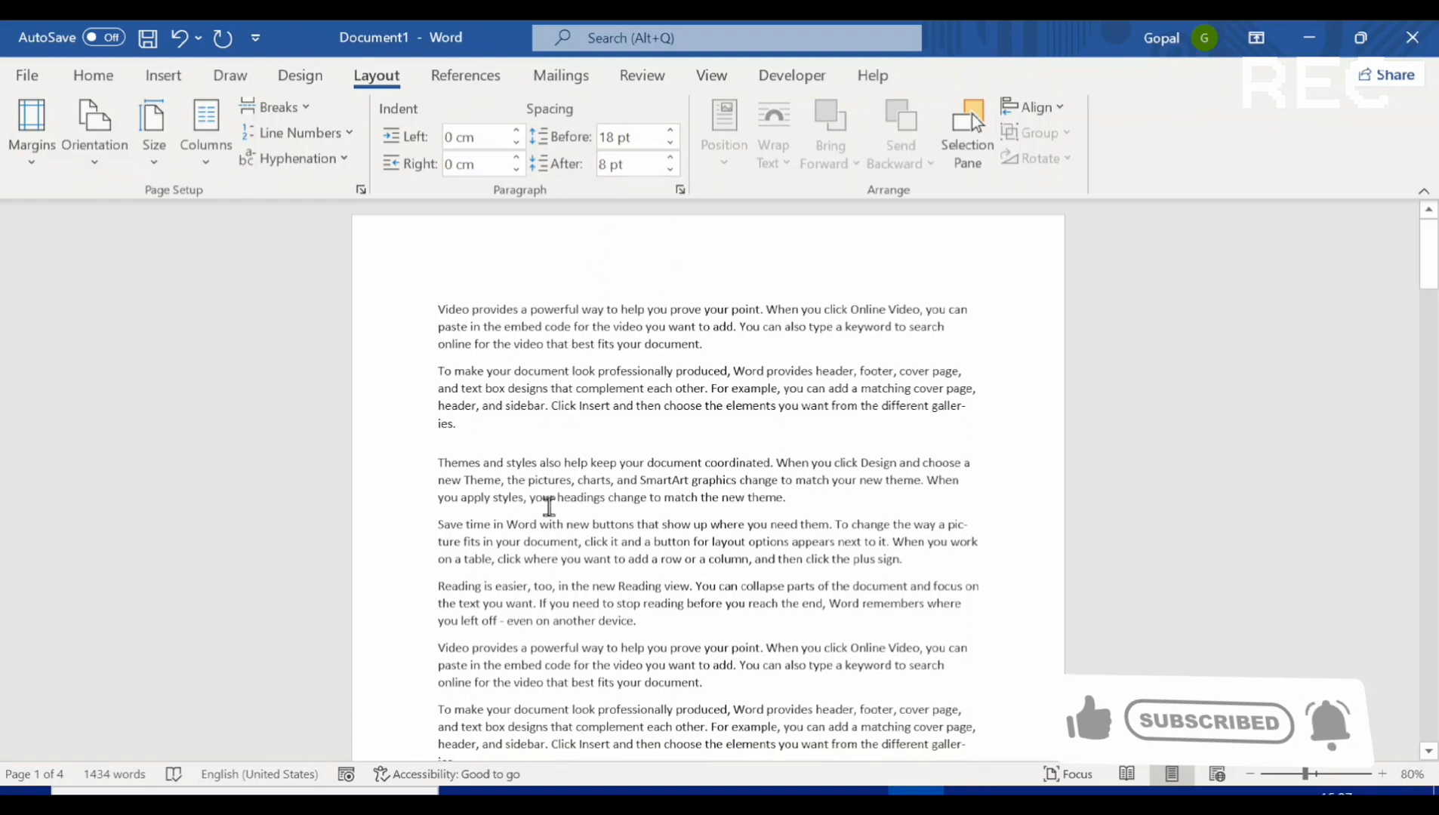
- Set the spacing after the first "Themes and styles" paragraph to 42 pt
click(668, 160)
click(668, 160)
click(668, 160)
click(668, 160)
click(668, 160)
click(668, 160)
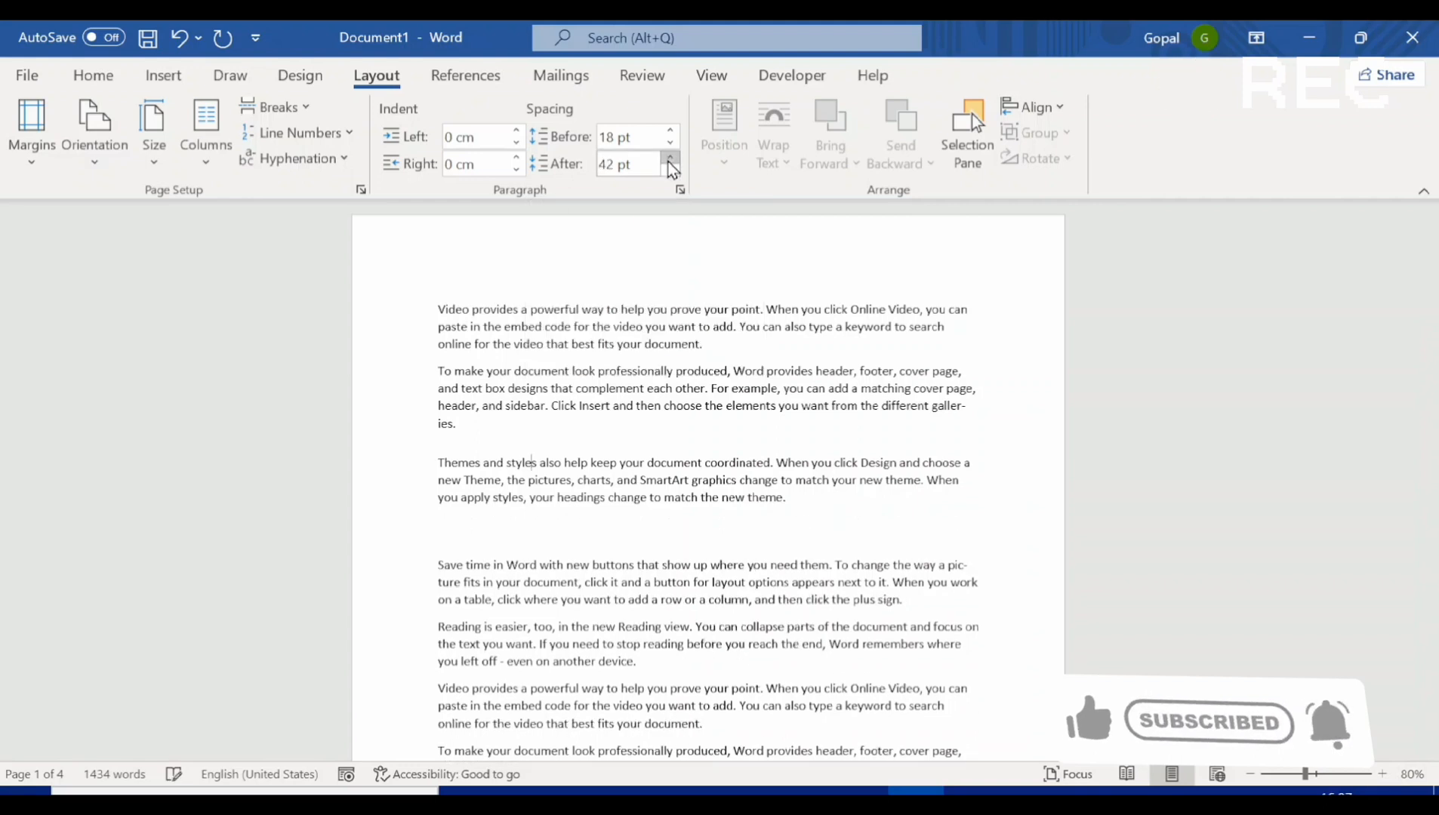